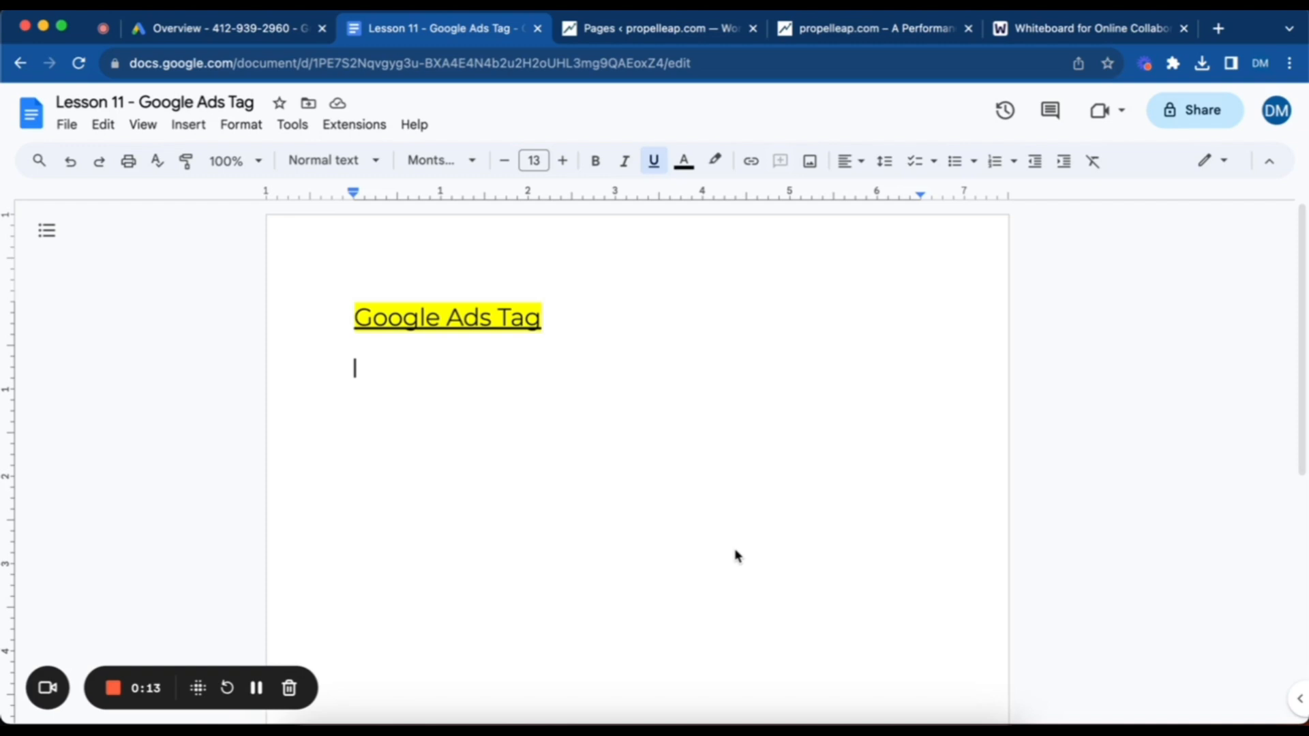
Step: Switch to the Web whiteboard and sketch a freehand, roughly rectangular page outline in the right part of the board
left_click(1050, 26)
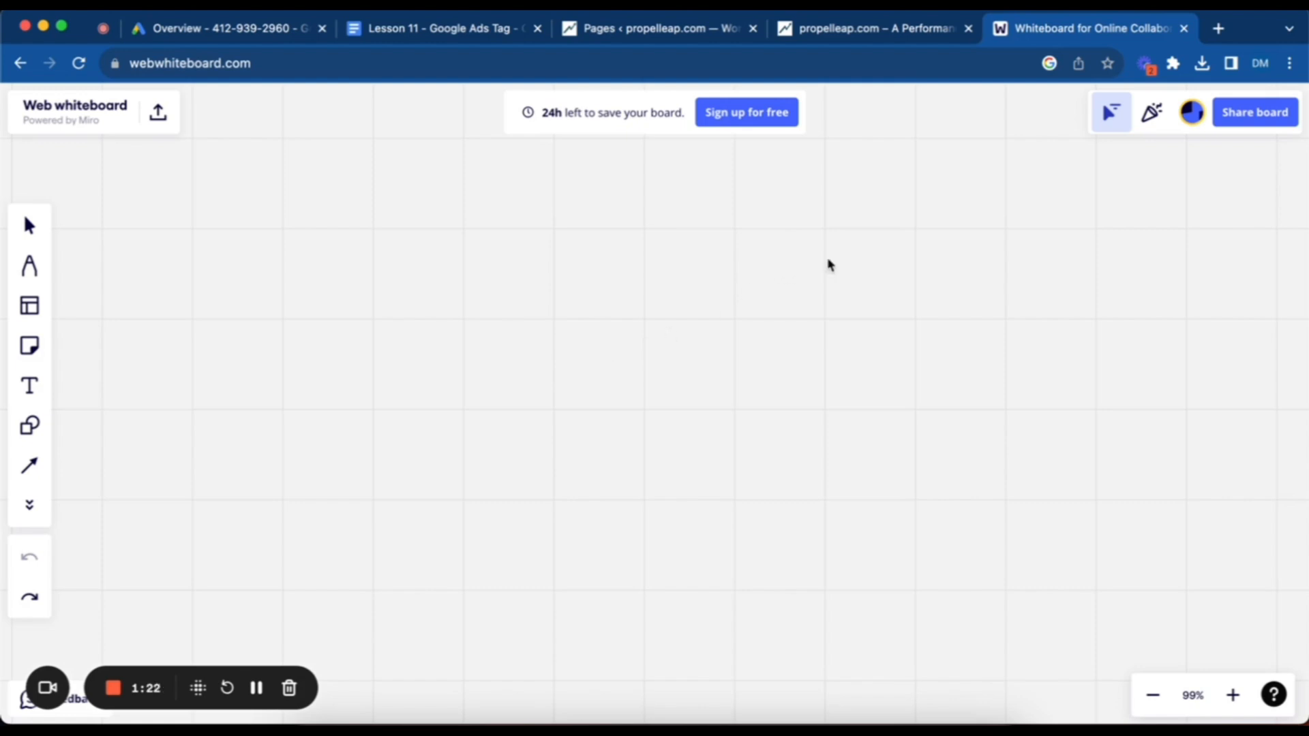
left_click_drag(976, 232, 988, 427)
mouse_move(978, 225)
left_mouse_down()
mouse_move(1117, 230)
mouse_move(1139, 362)
mouse_move(1026, 433)
mouse_move(987, 431)
left_mouse_up()
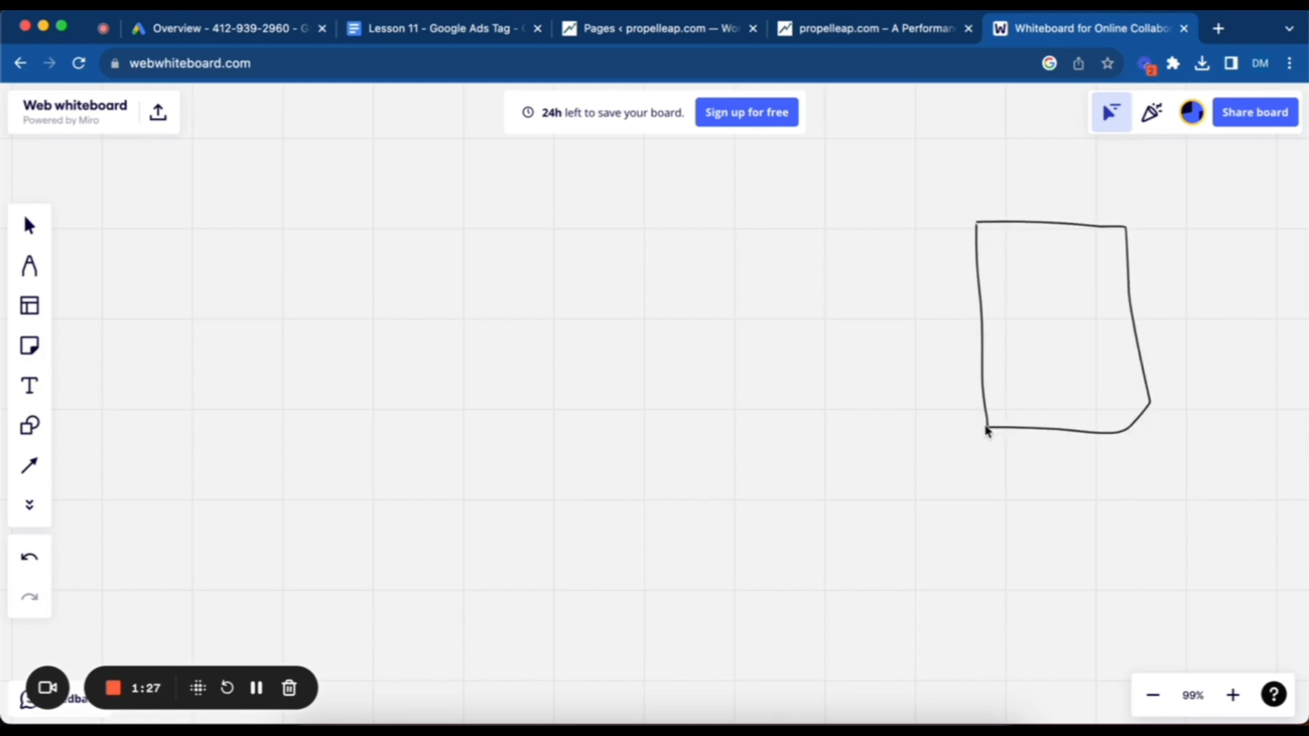
mouse_move(1003, 314)
left_mouse_down()
mouse_move(1022, 341)
mouse_move(1057, 313)
left_mouse_up()
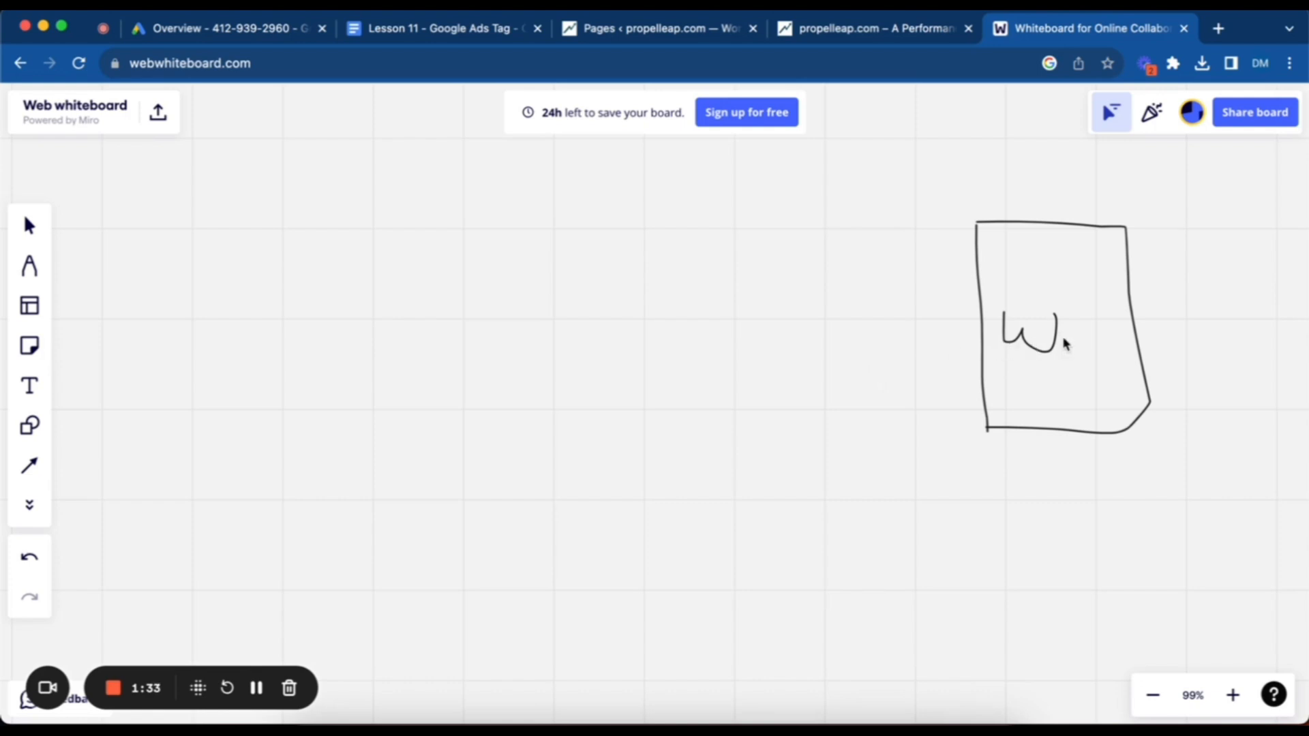
key("super+z")
left_click(1006, 295)
key("t")
left_click_drag(1002, 281, 1054, 314)
key("Escape")
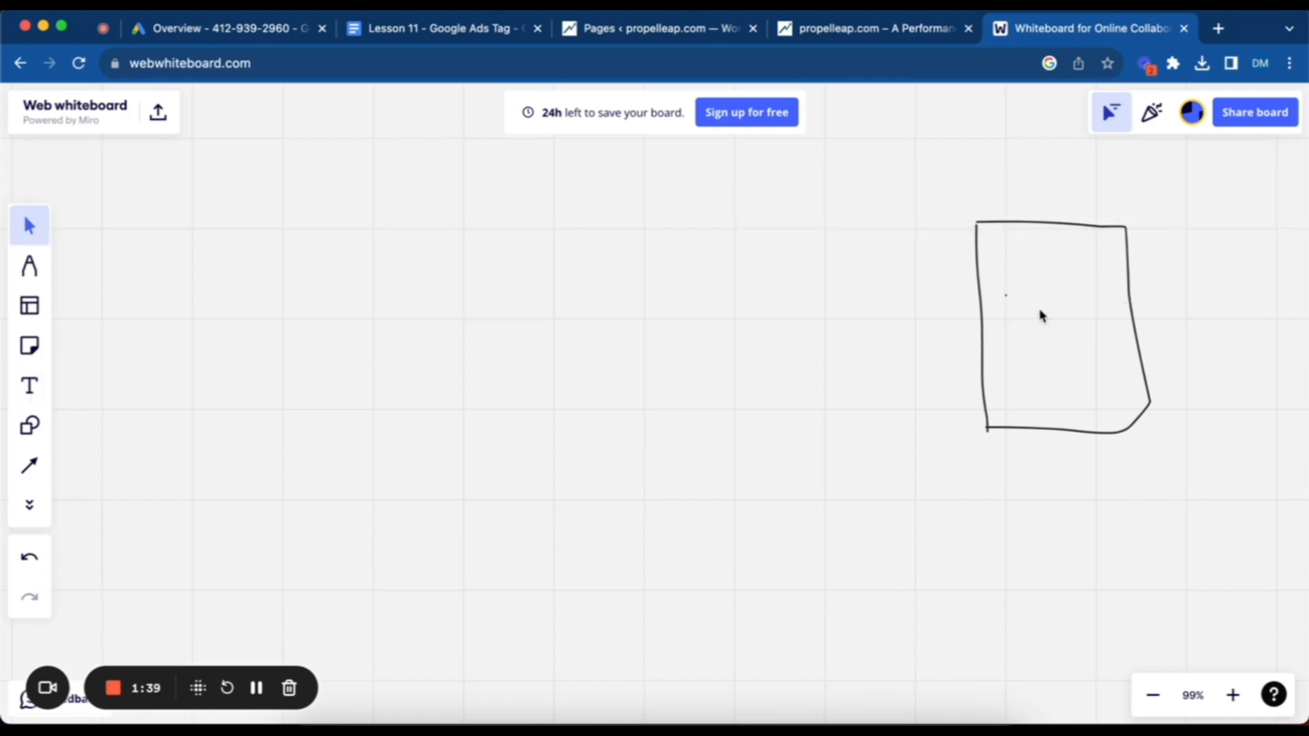
Step: Add a square shape labelled "Website" inside the hand-drawn page outline
key("shift+e")
key("s")
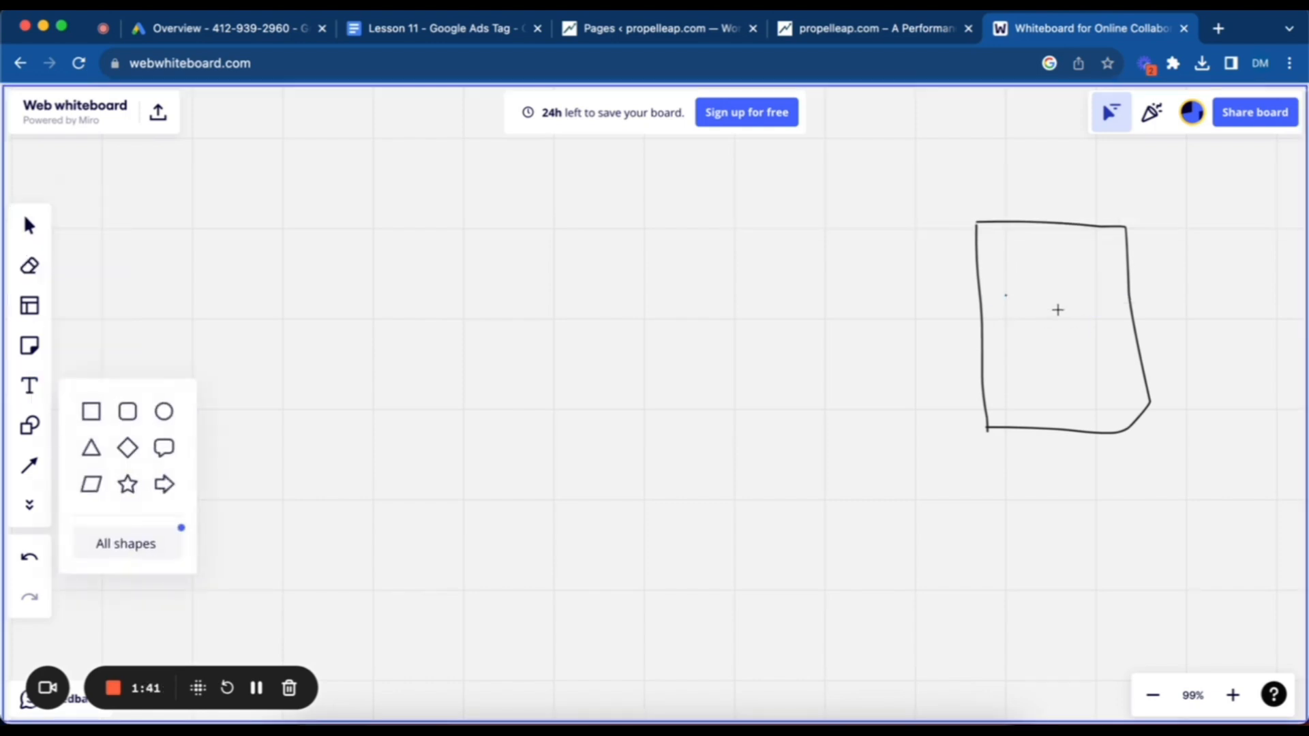
left_click(1044, 302)
type("Website")
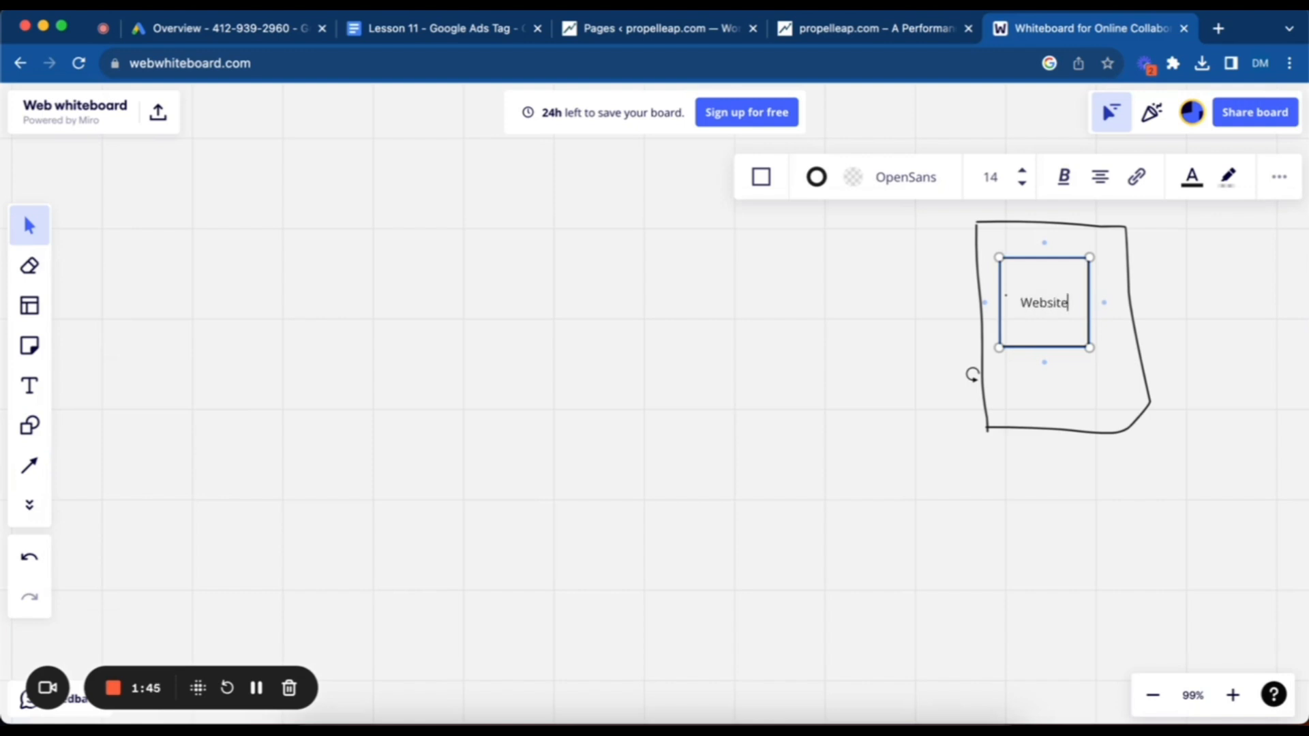
left_click(834, 380)
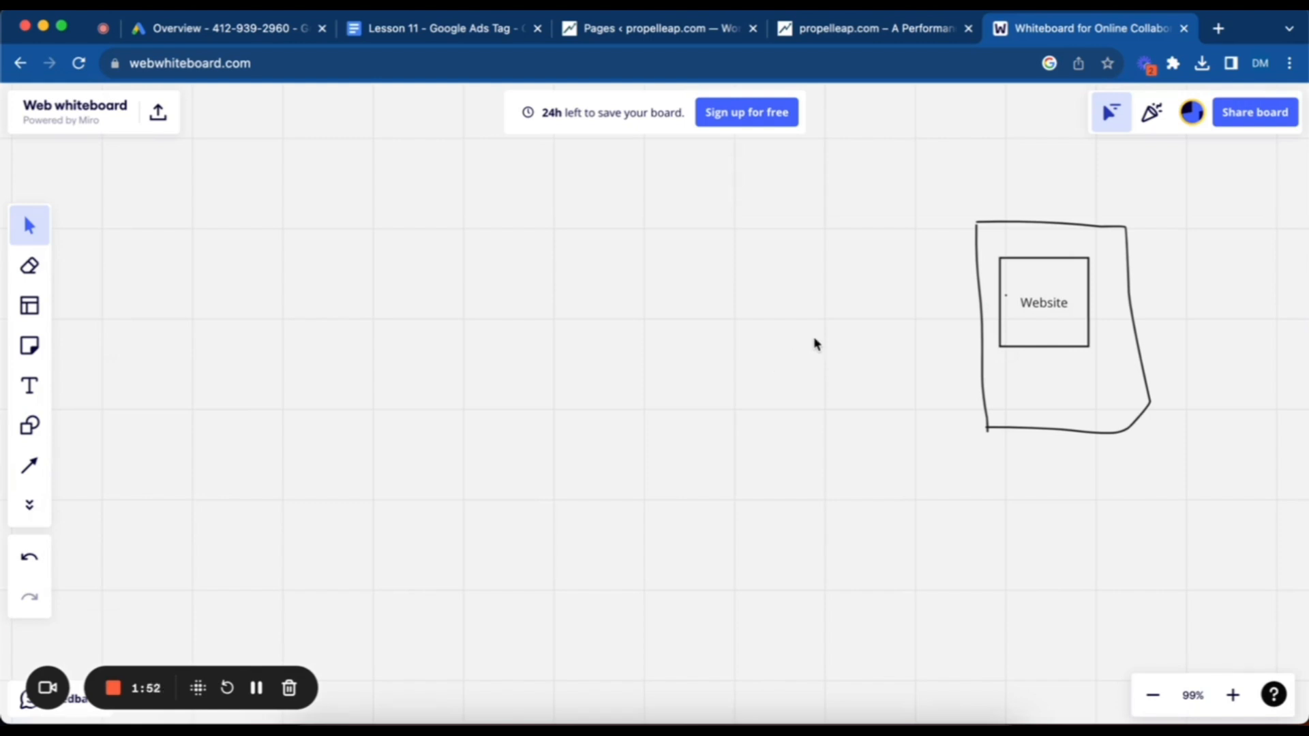
Step: Draw a straight arrow from the middle of the board pointing toward the Website box
left_click_drag(656, 212, 932, 293)
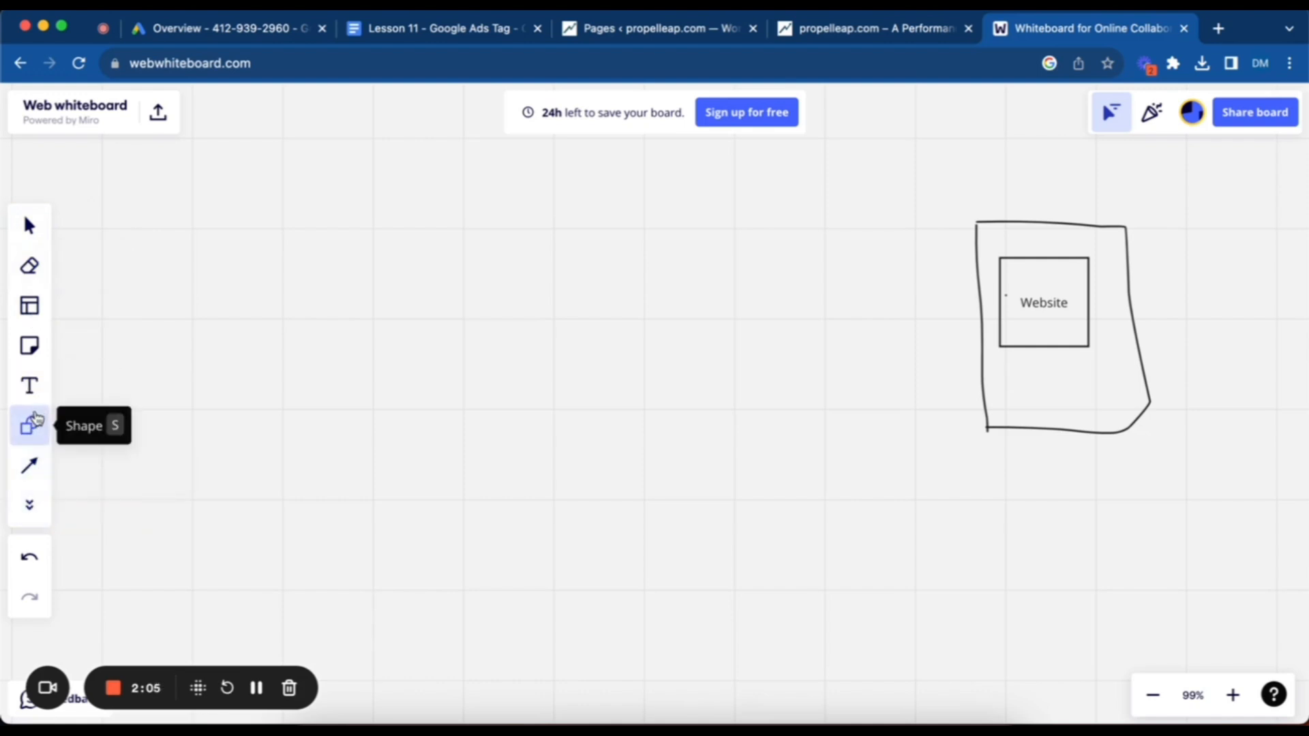
left_click(30, 465)
left_click_drag(584, 299, 918, 287)
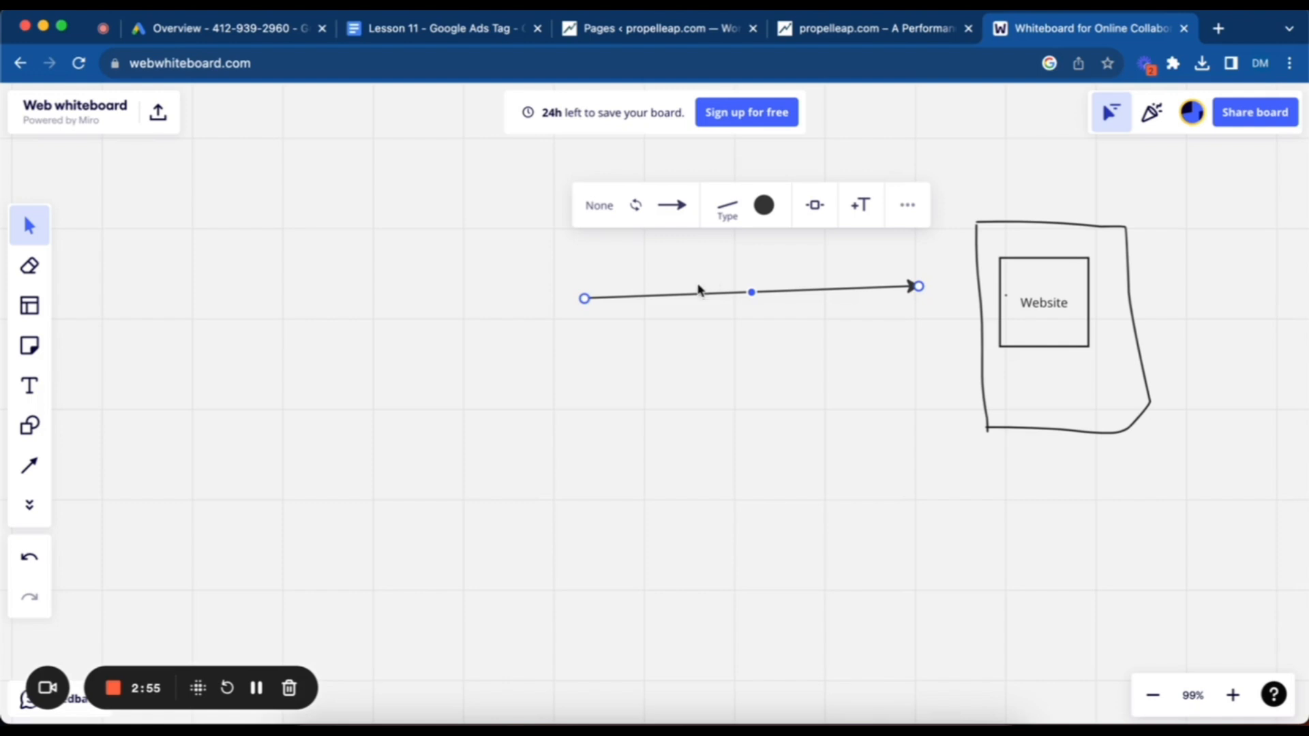
Step: Switch to the Lesson 11 Google Docs document and add the line "Tag, Pixel, Tracking Code" under the Google Ads Tag heading
left_click(455, 29)
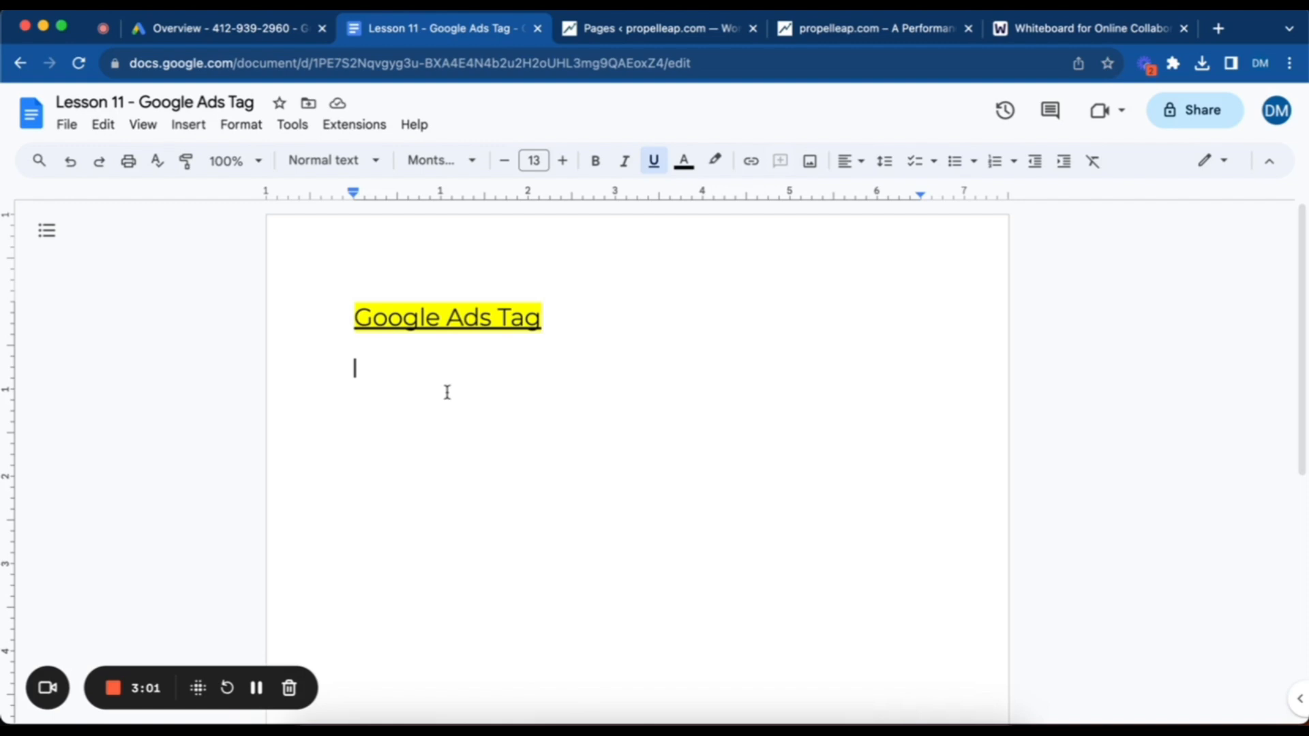
type("Tag, Pixel, Tracking Code")
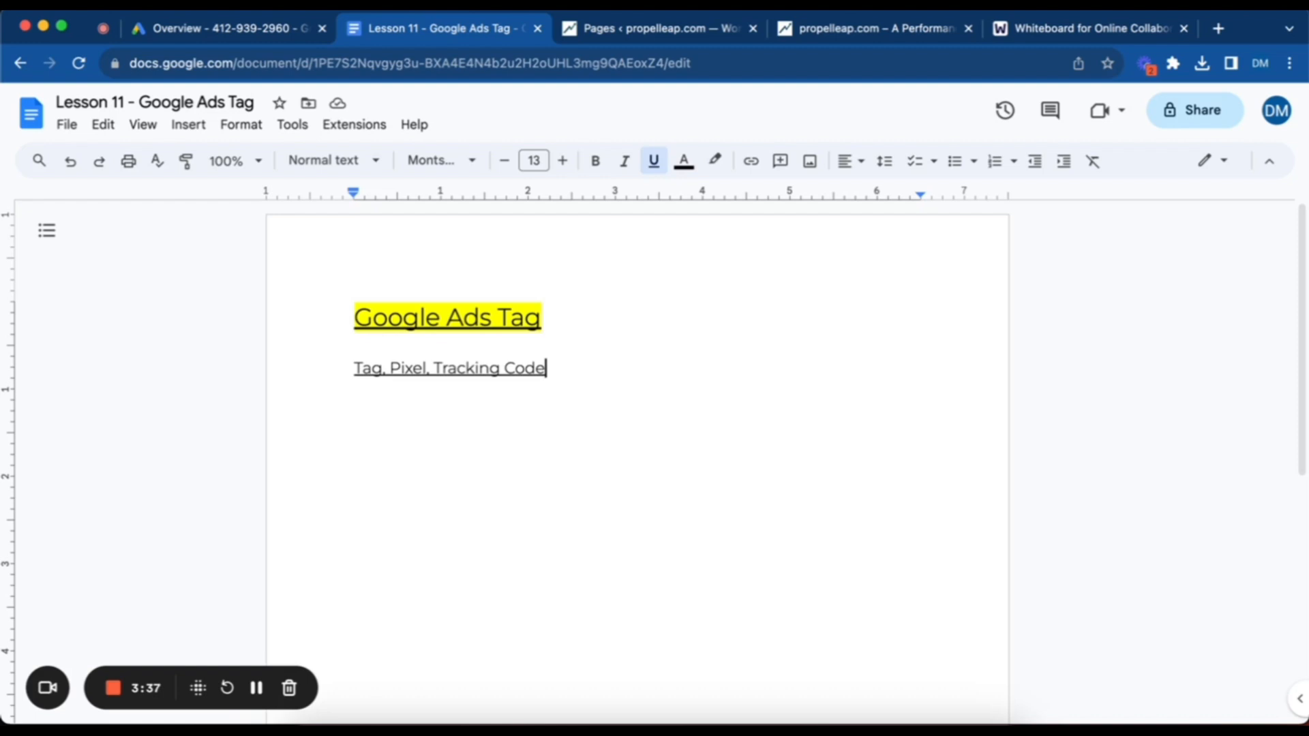
key("Return")
Step: Write "Google Ads: Google Ads Tag" on the line below "Tag, Pixel, Tracking Code"
type("Gogkle")
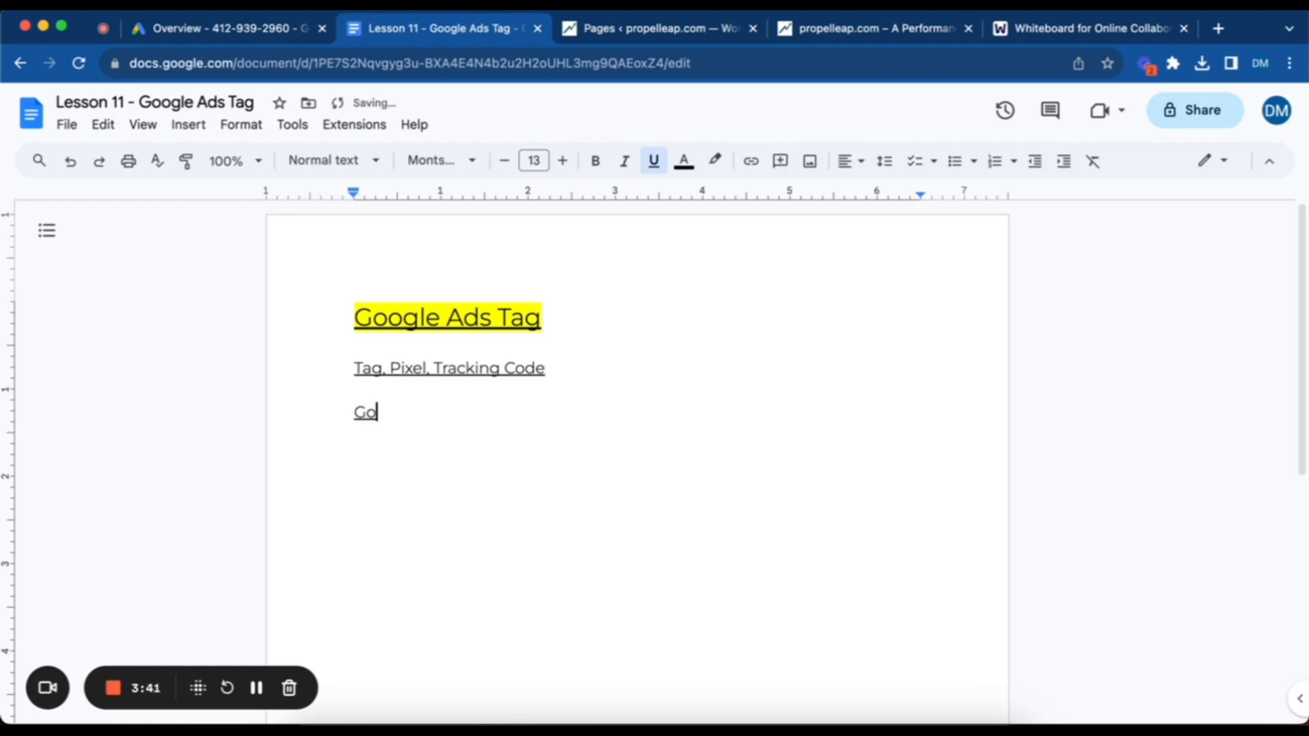
key("BackSpace")
key("BackSpace")
key("BackSpace")
key("BackSpace")
key("BackSpace")
type("ogle Ads")
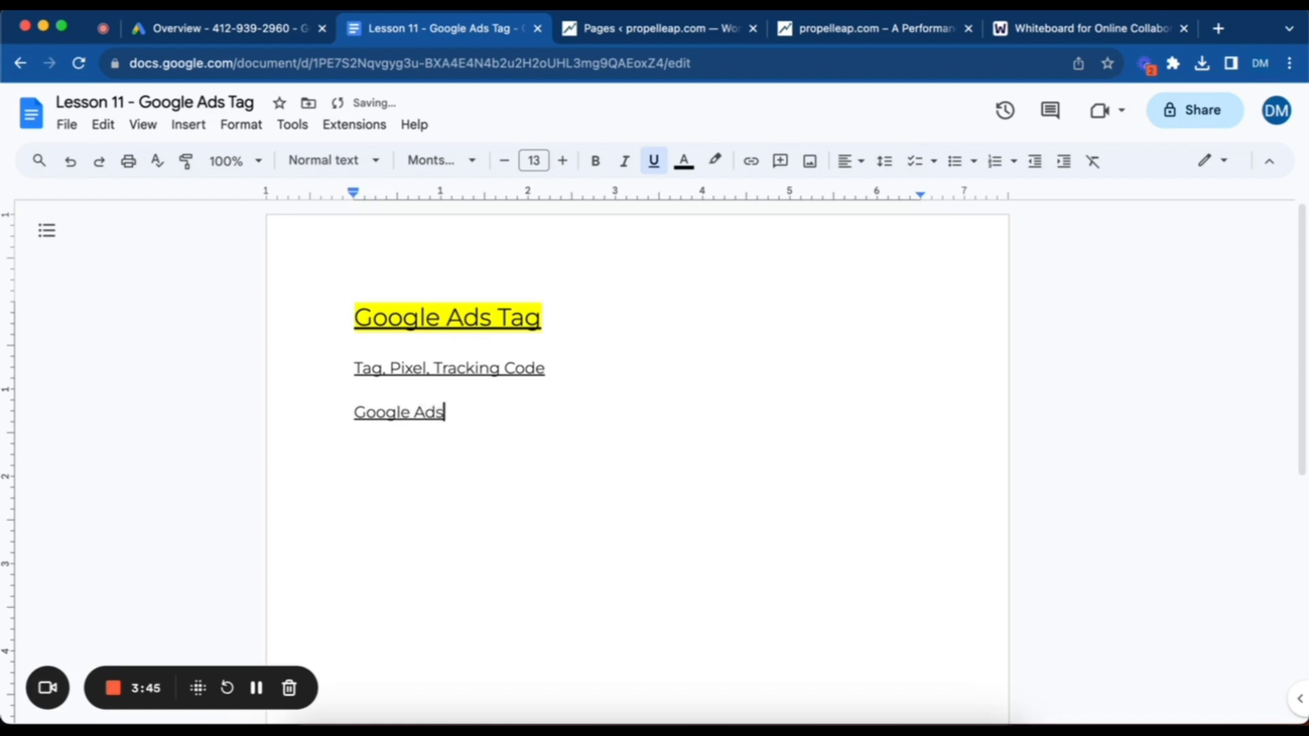
type(": Google Ads Ra")
key("BackSpace")
key("BackSpace")
key("BackSpace")
type("Tag")
Step: Remove the underline from the "Google Ads: Google Ads Tag" line
key("shift+Up")
key("shift+Right")
key("super+u")
key("Left")
key("Down")
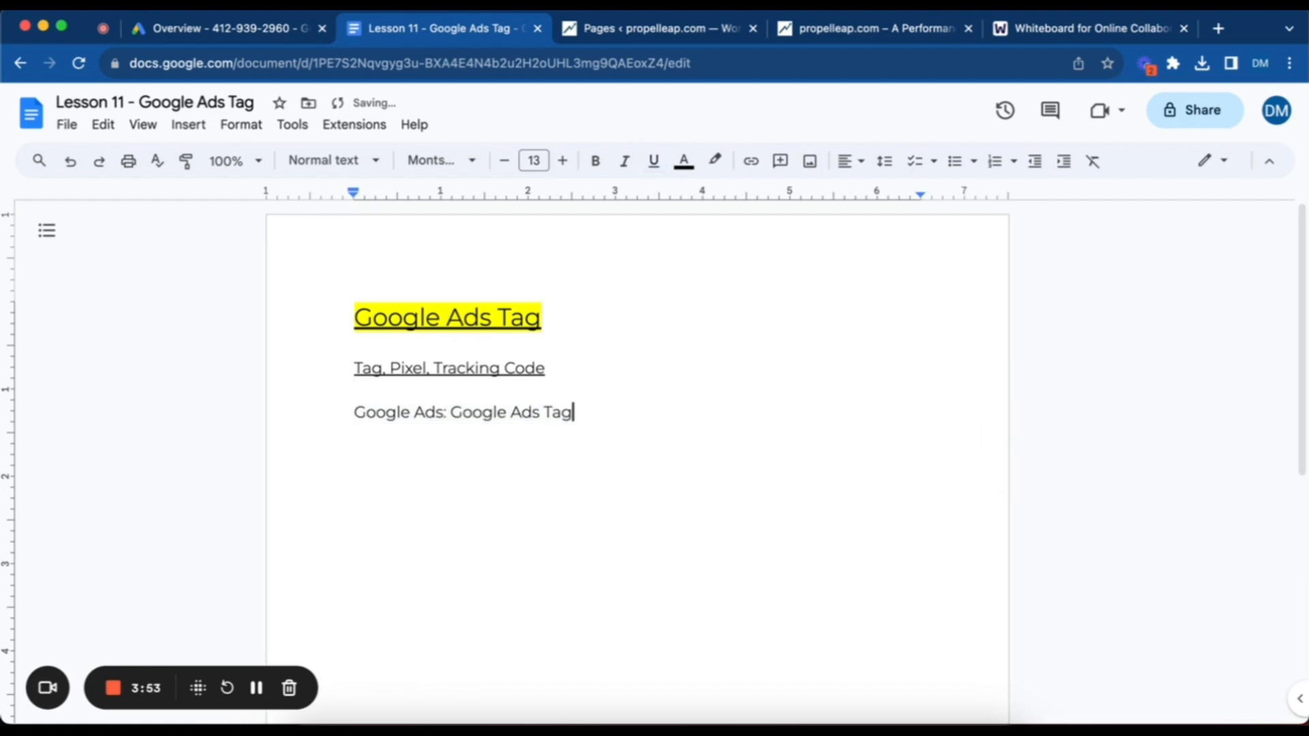
Step: Add the line "Facebook Ads: Facebook Pixel" and select the text "Google Ads Tag" in the line above it
key("Return")
type("Facebook Ads: ")
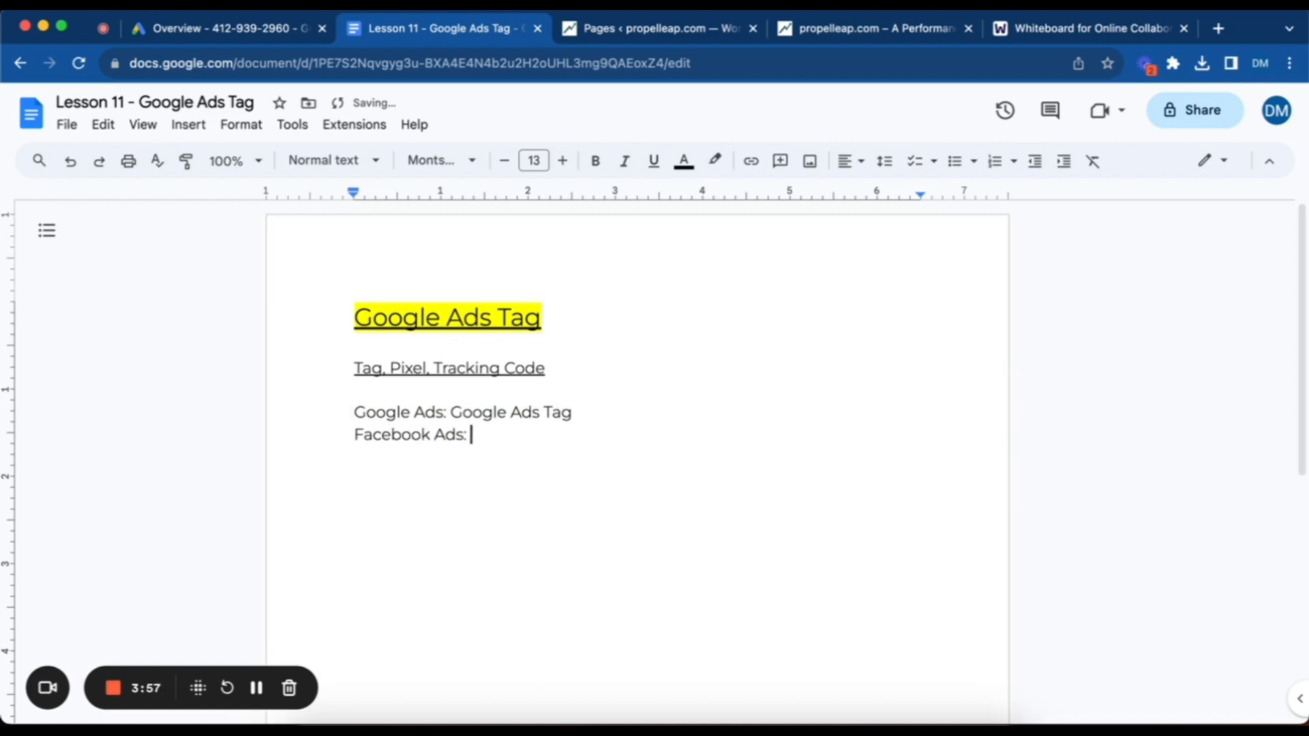
type("Facebook PIxel")
key("BackSpace")
key("BackSpace")
key("BackSpace")
key("BackSpace")
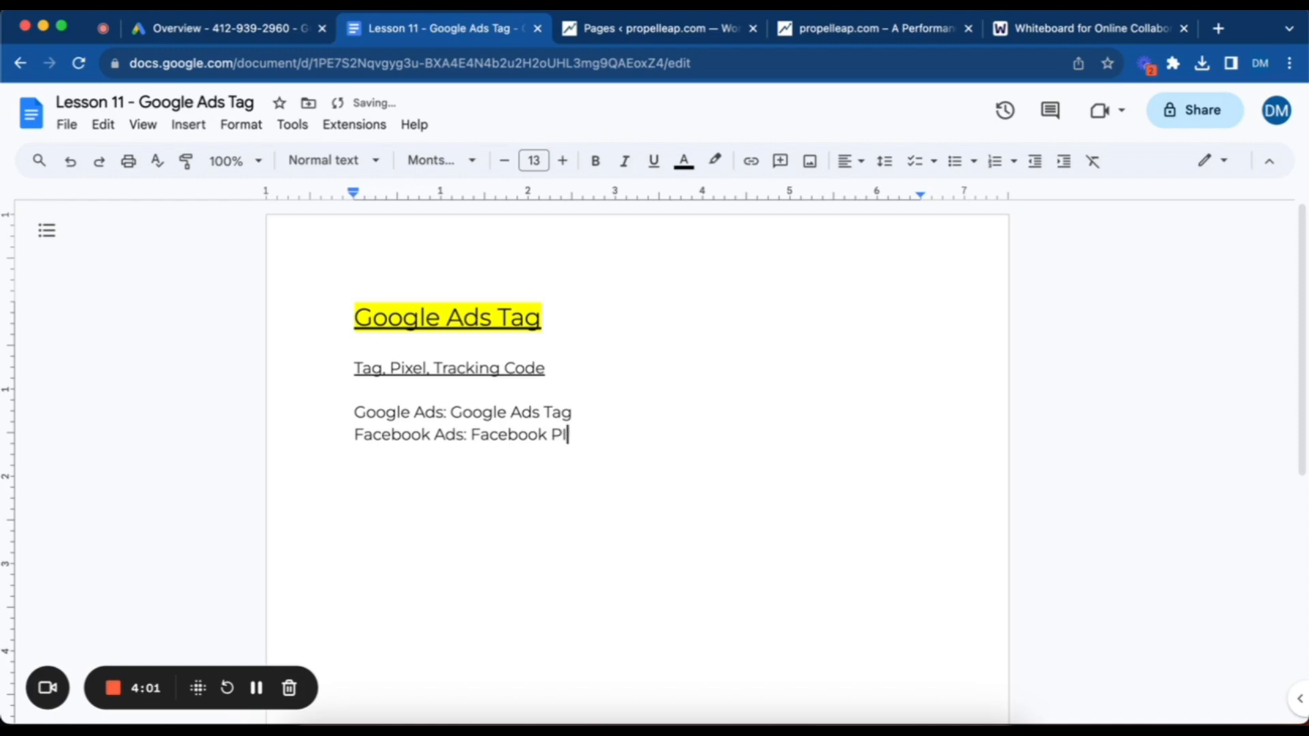
type("ixel")
left_click_drag(621, 419, 453, 409)
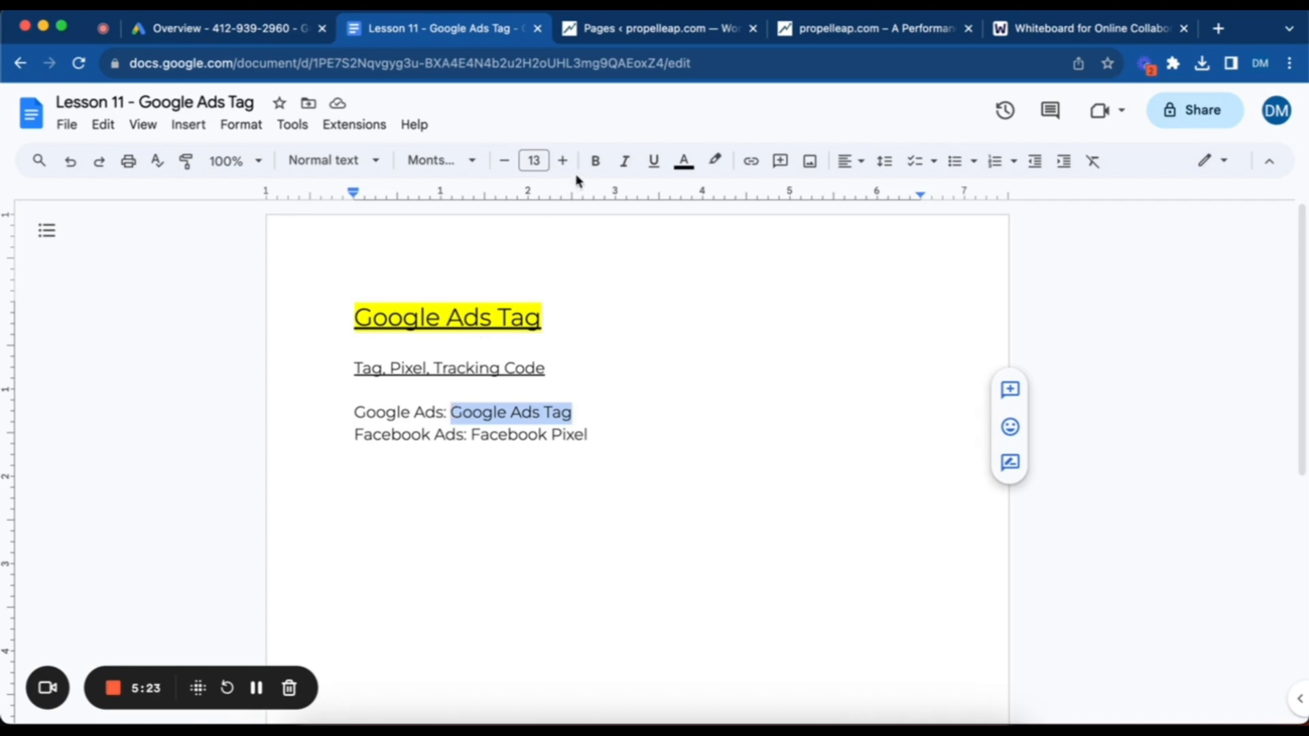
Step: Switch to Google Ads and look through the Planning, Shared library, Bulk actions and Troubleshooting groups of the account tools
left_click(238, 29)
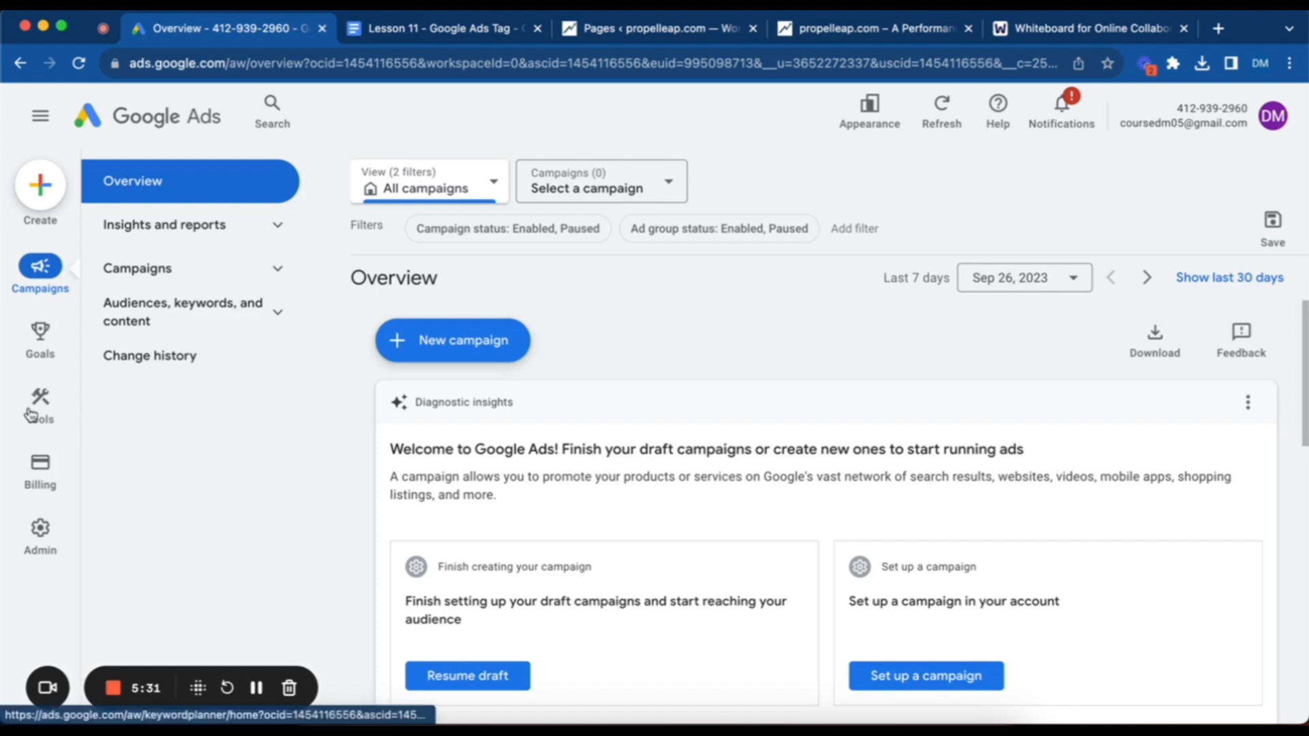
mouse_move(31, 414)
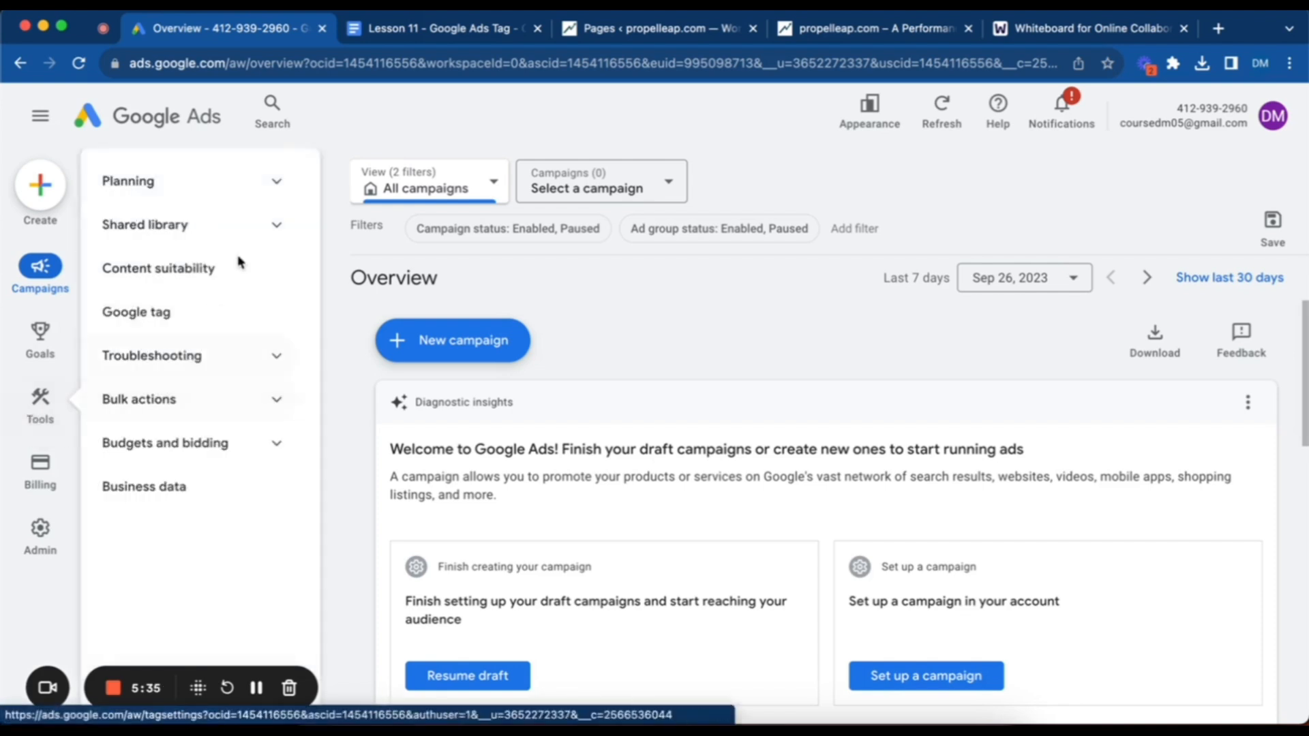
left_click(279, 186)
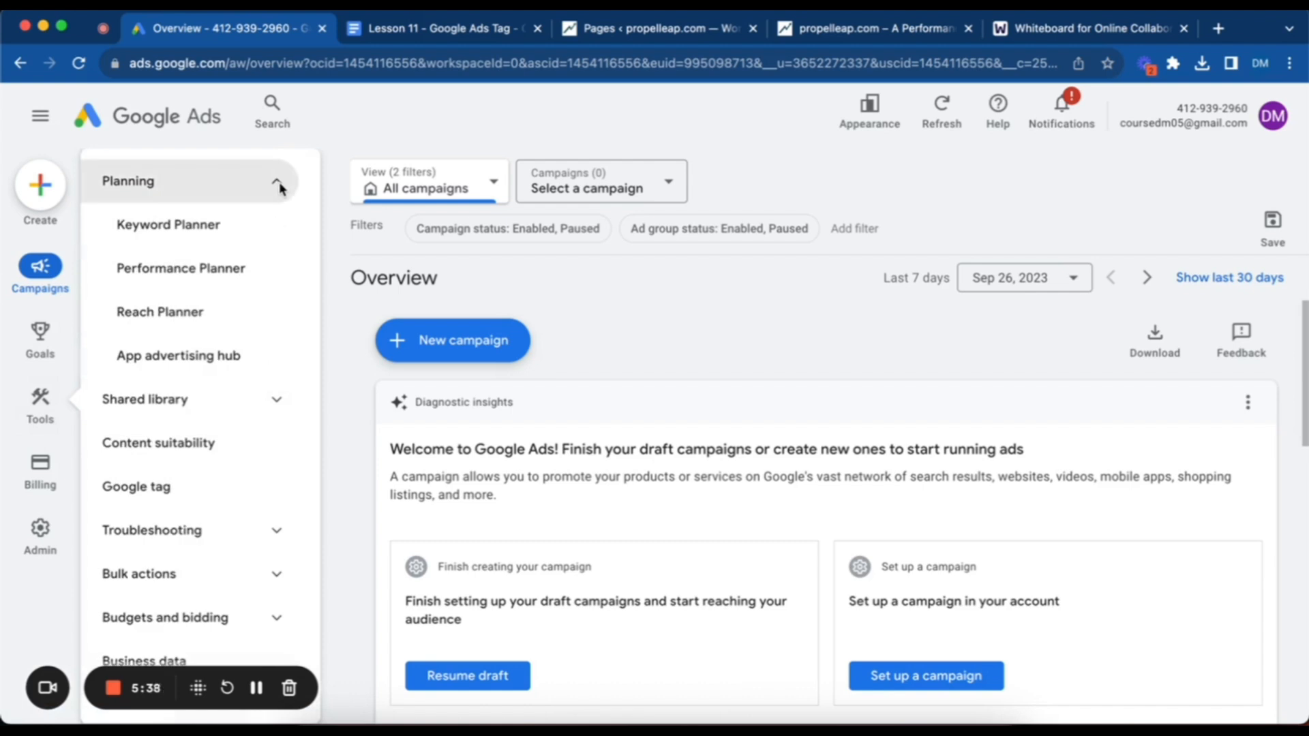
left_click(280, 185)
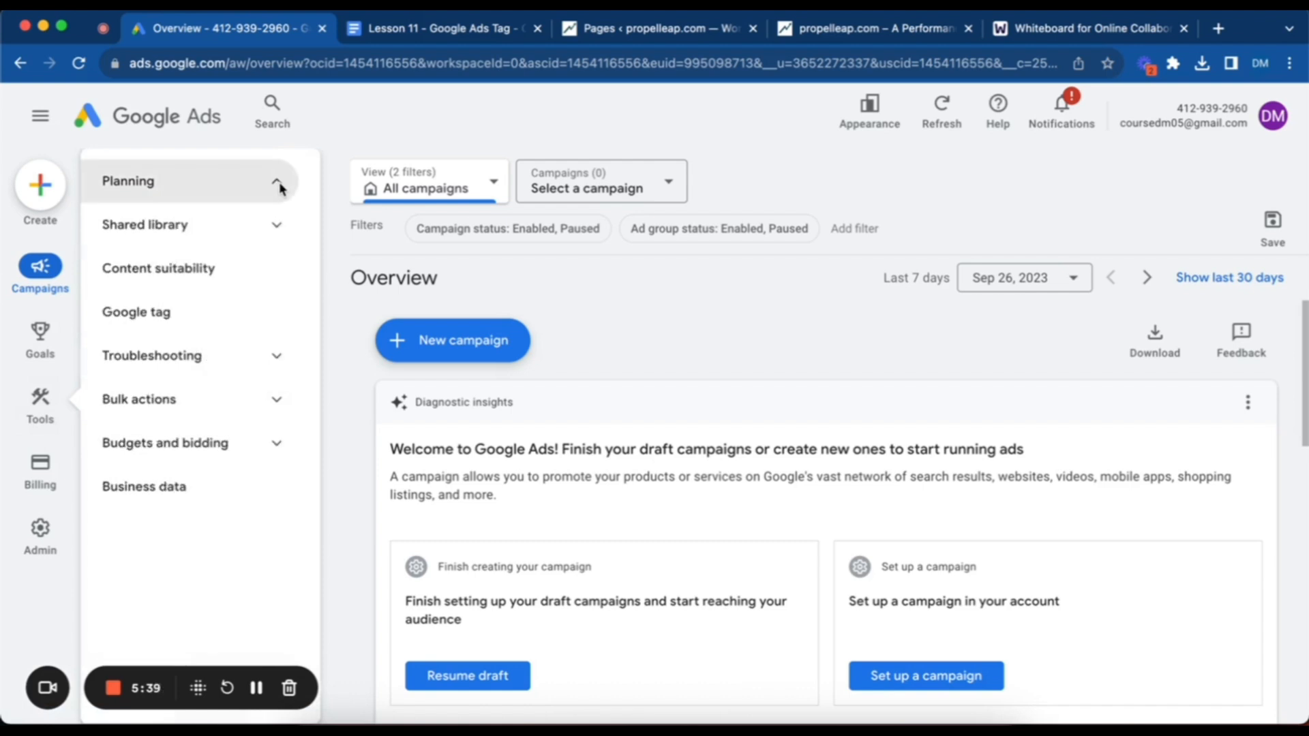
left_click(278, 228)
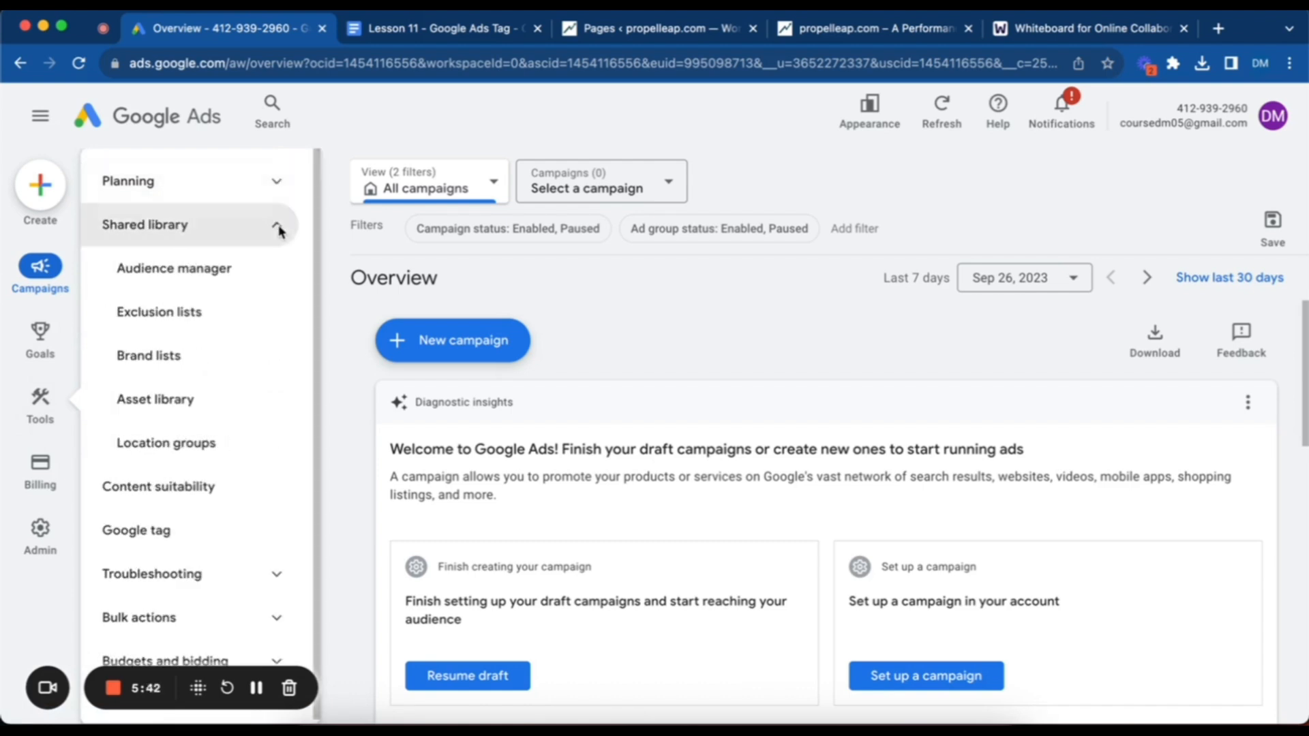
left_click(279, 229)
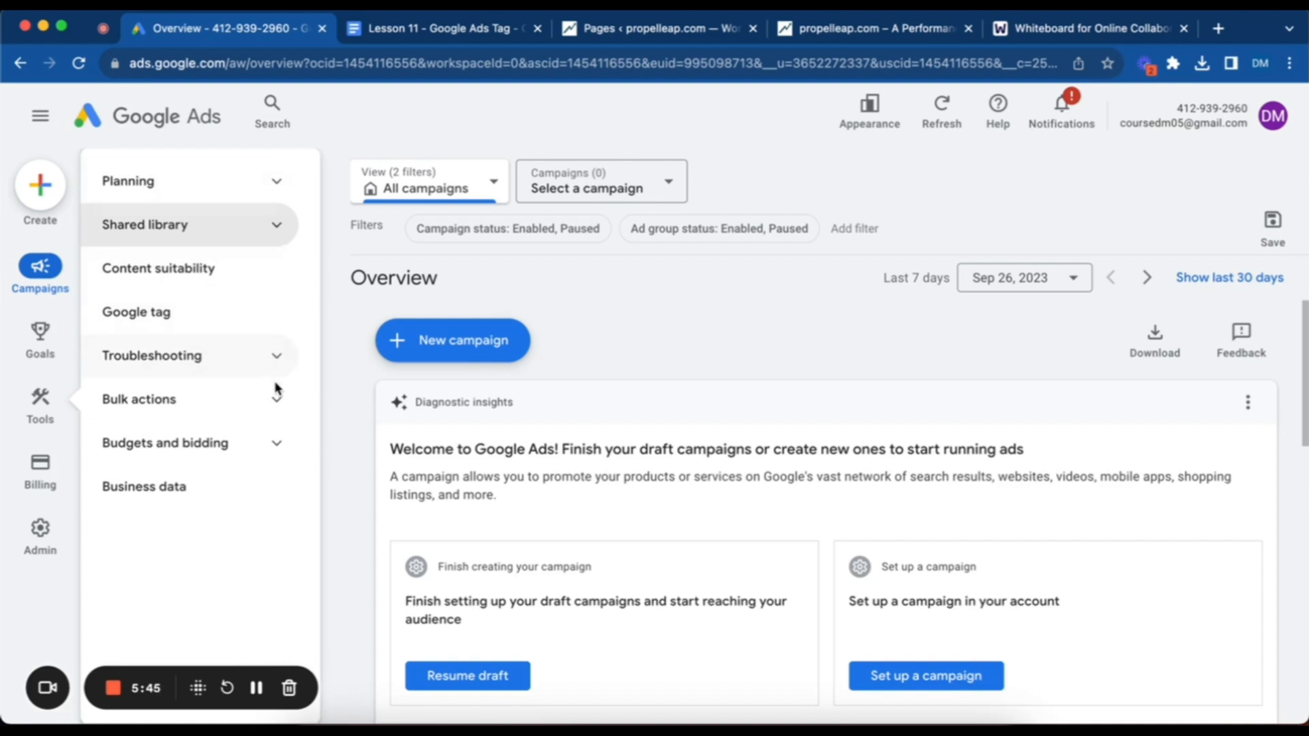
left_click(279, 405)
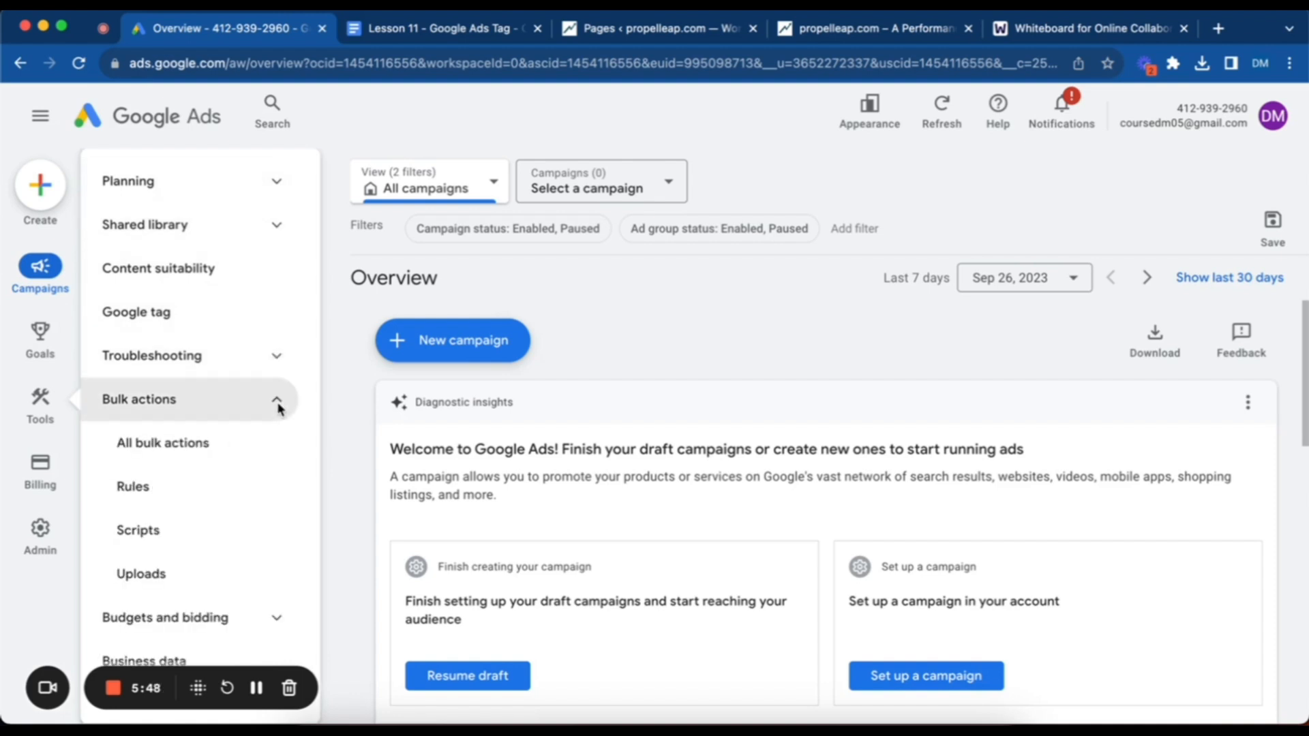
left_click(277, 404)
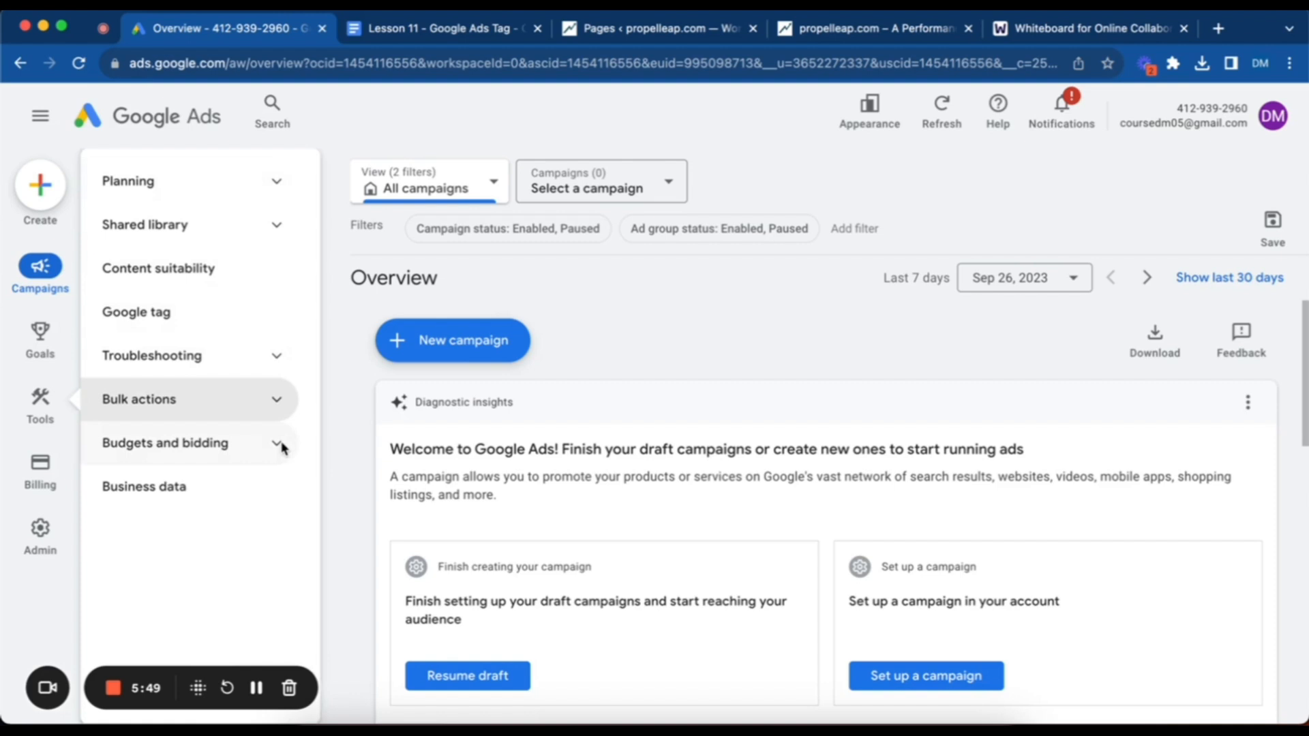
left_click(277, 370)
left_click(277, 369)
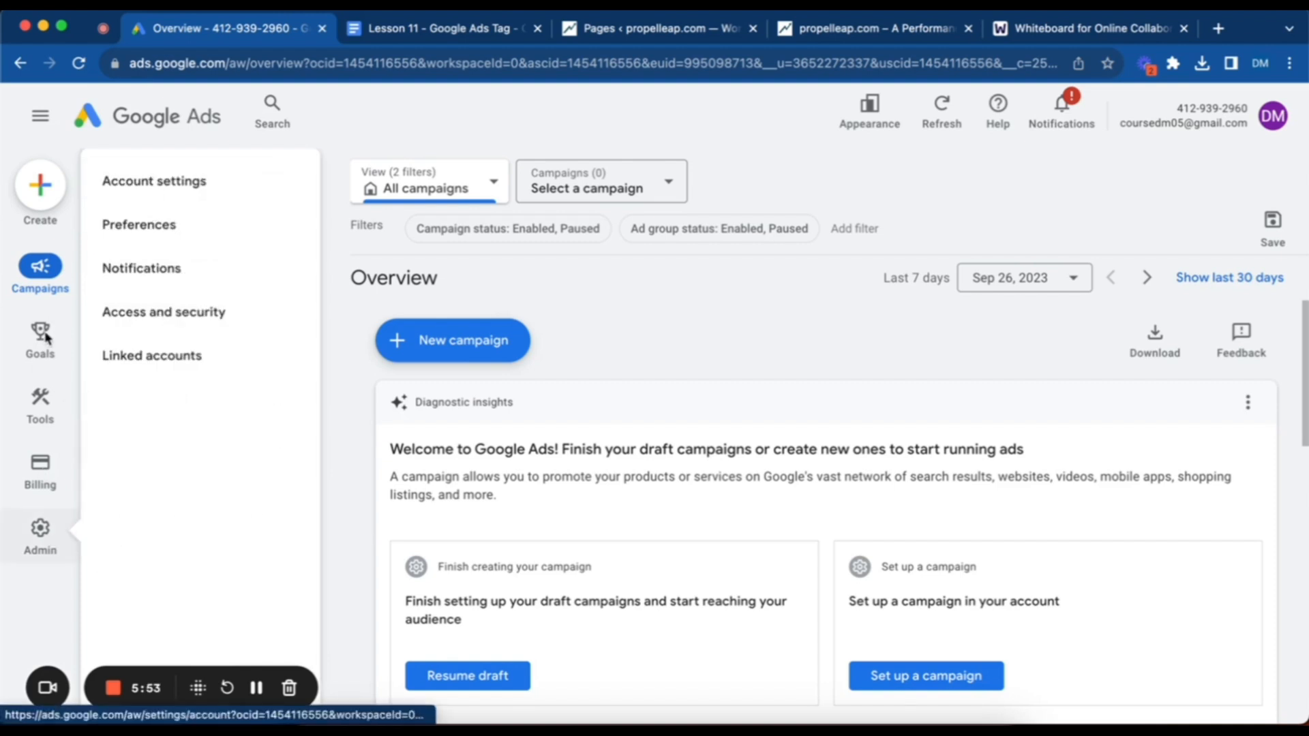
Step: Open the Goals conversions summary and look at what the Measurement group contains
mouse_move(46, 336)
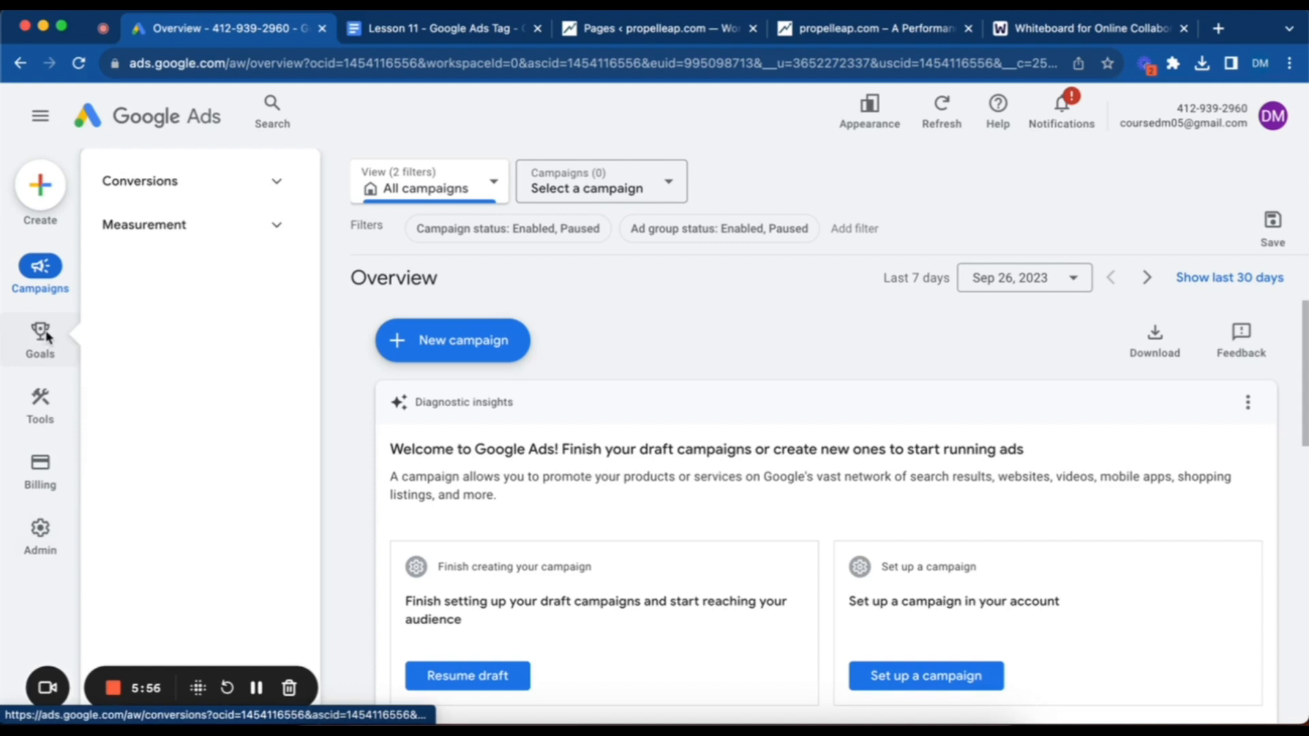
left_click(41, 341)
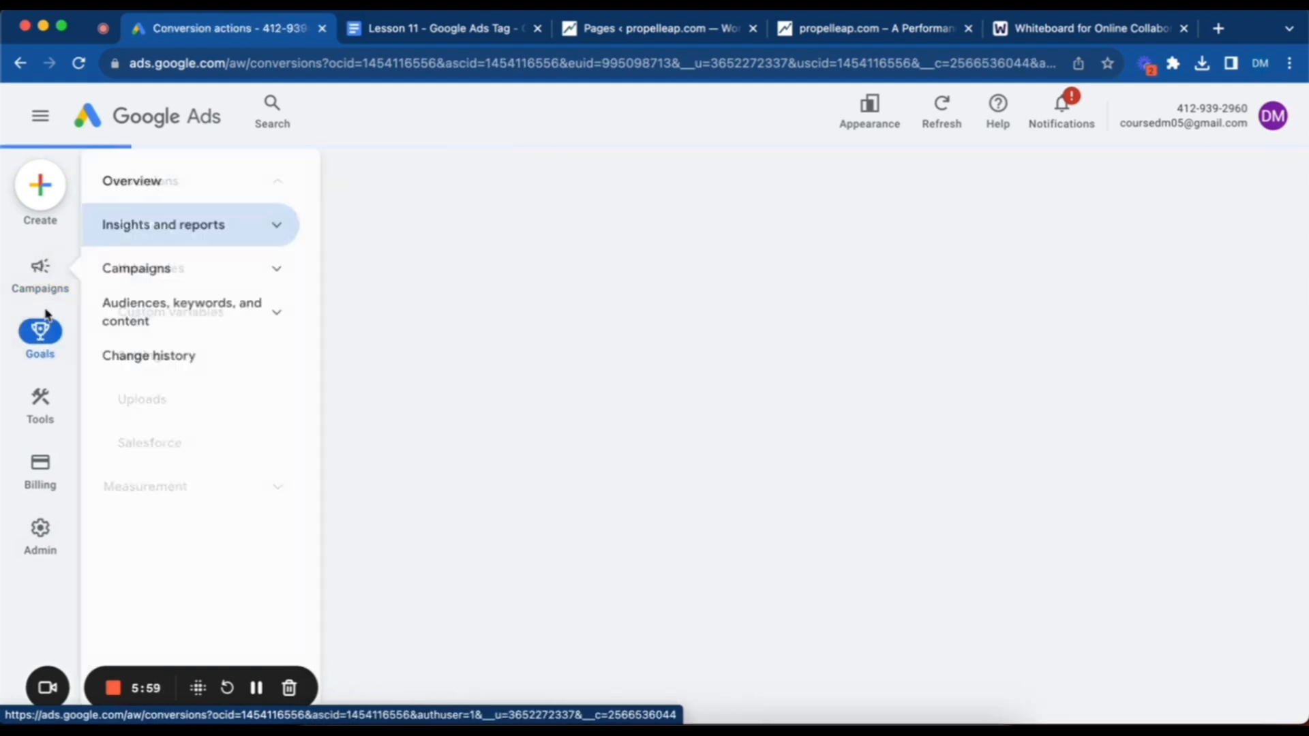
mouse_move(53, 295)
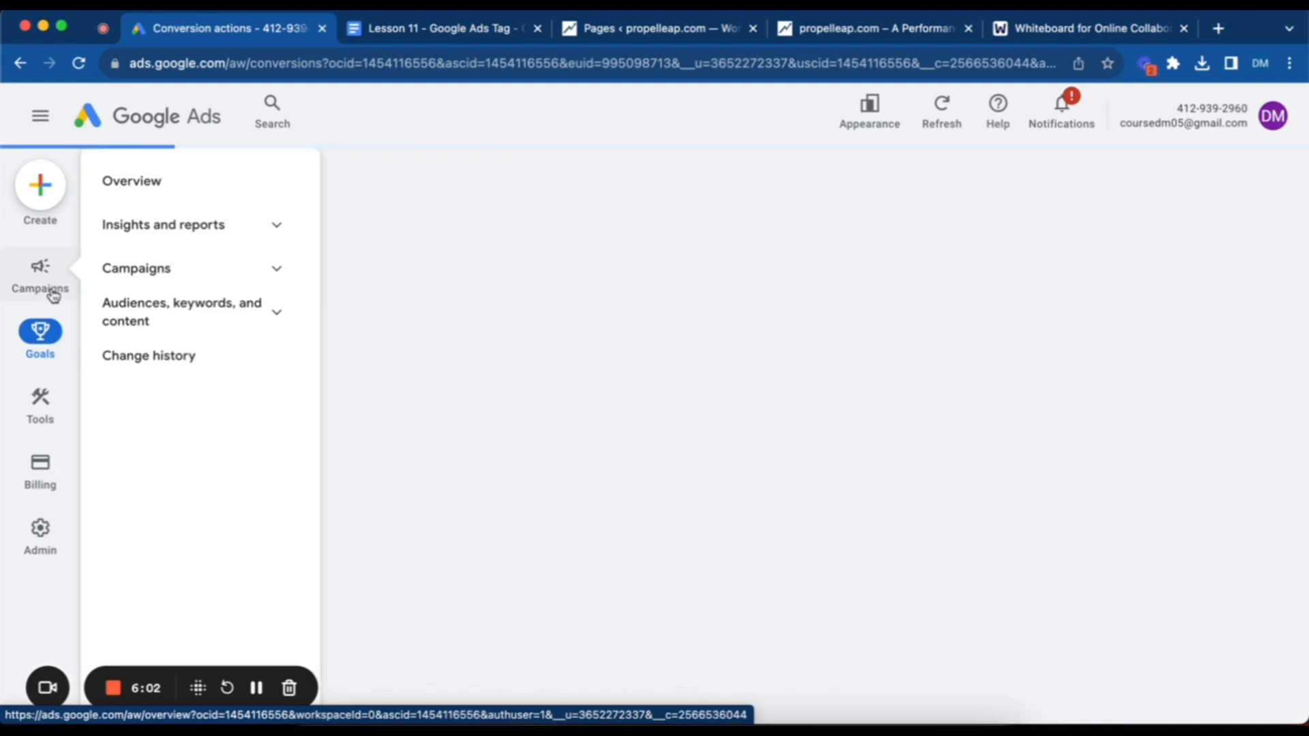
left_click(53, 341)
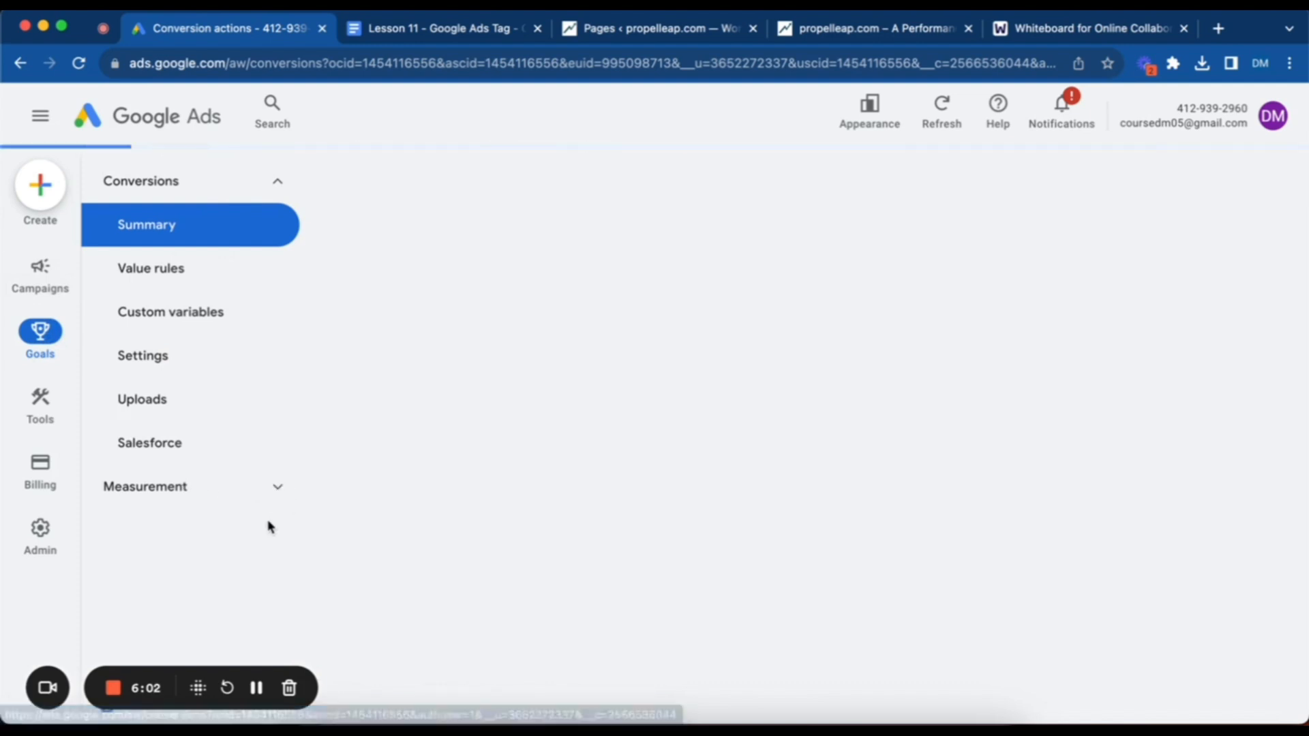
left_click(275, 185)
left_click(277, 226)
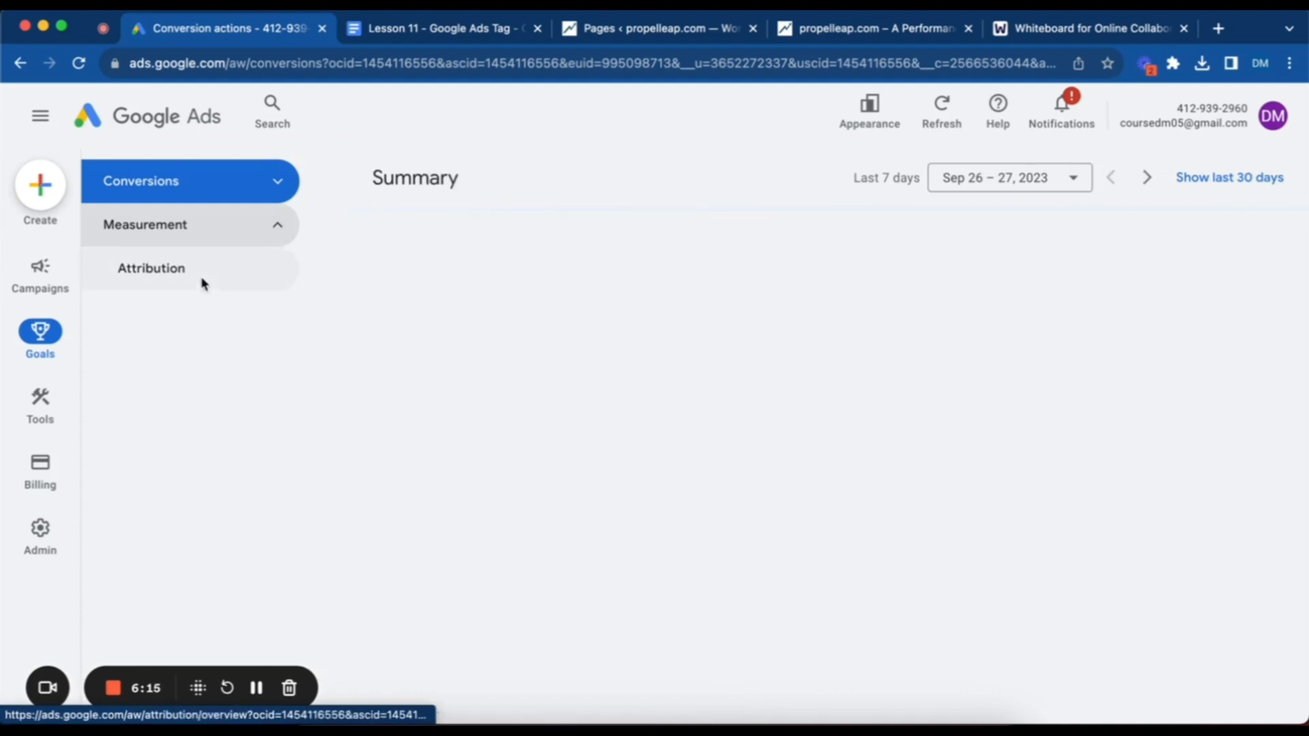
Step: Switch Google Ads to the previous design, giving "I'm just curious" as the reason
left_click(869, 117)
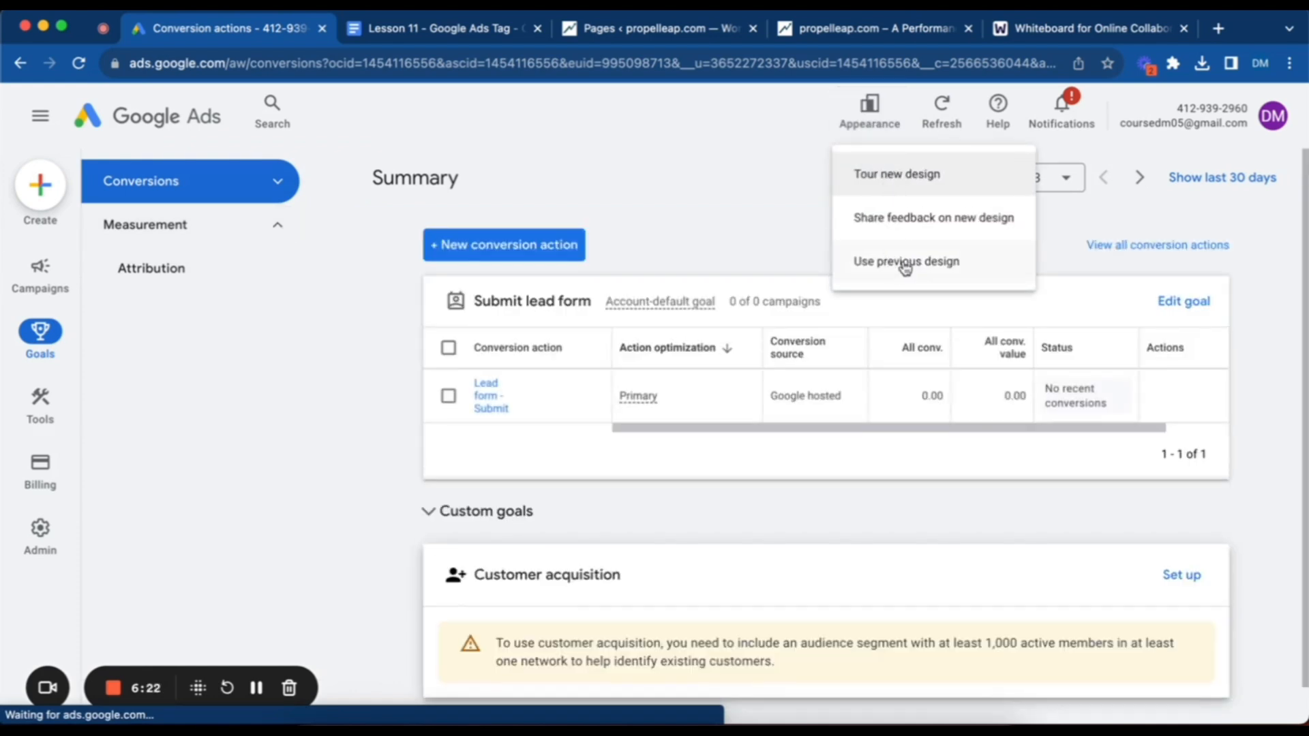
left_click(901, 266)
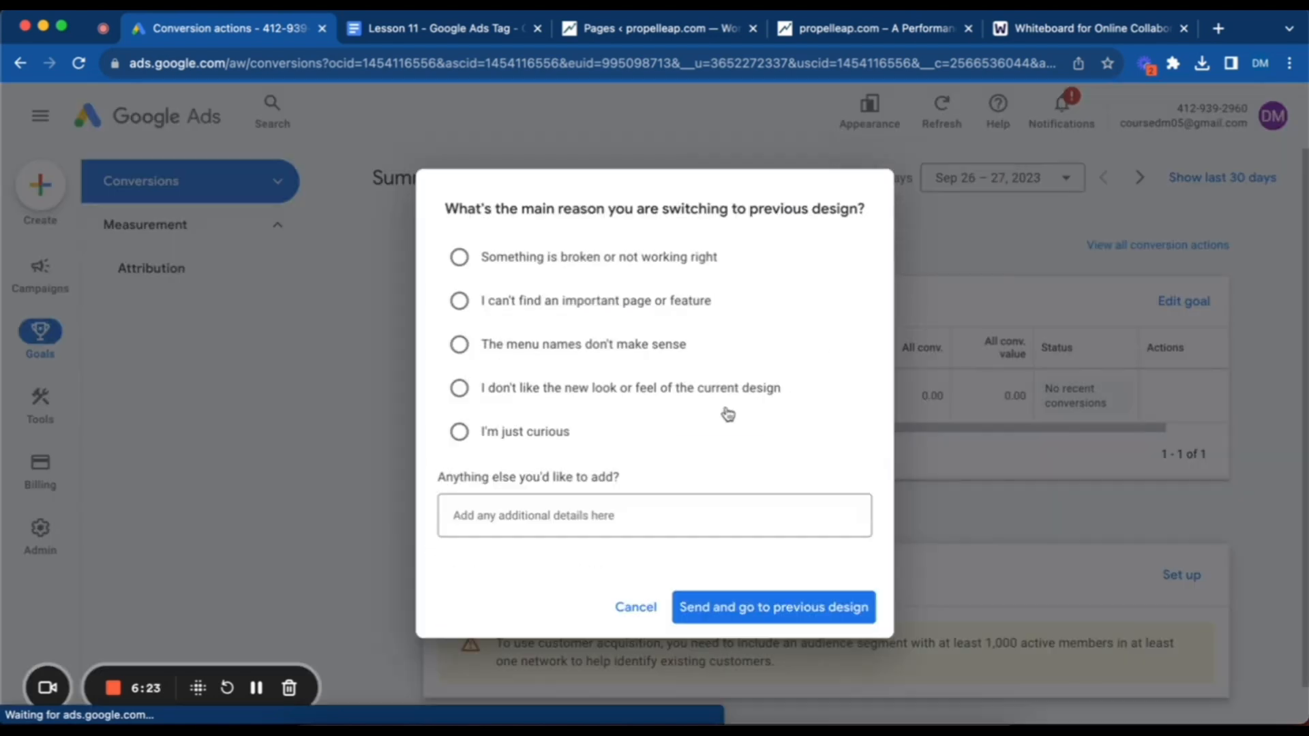
left_click(498, 430)
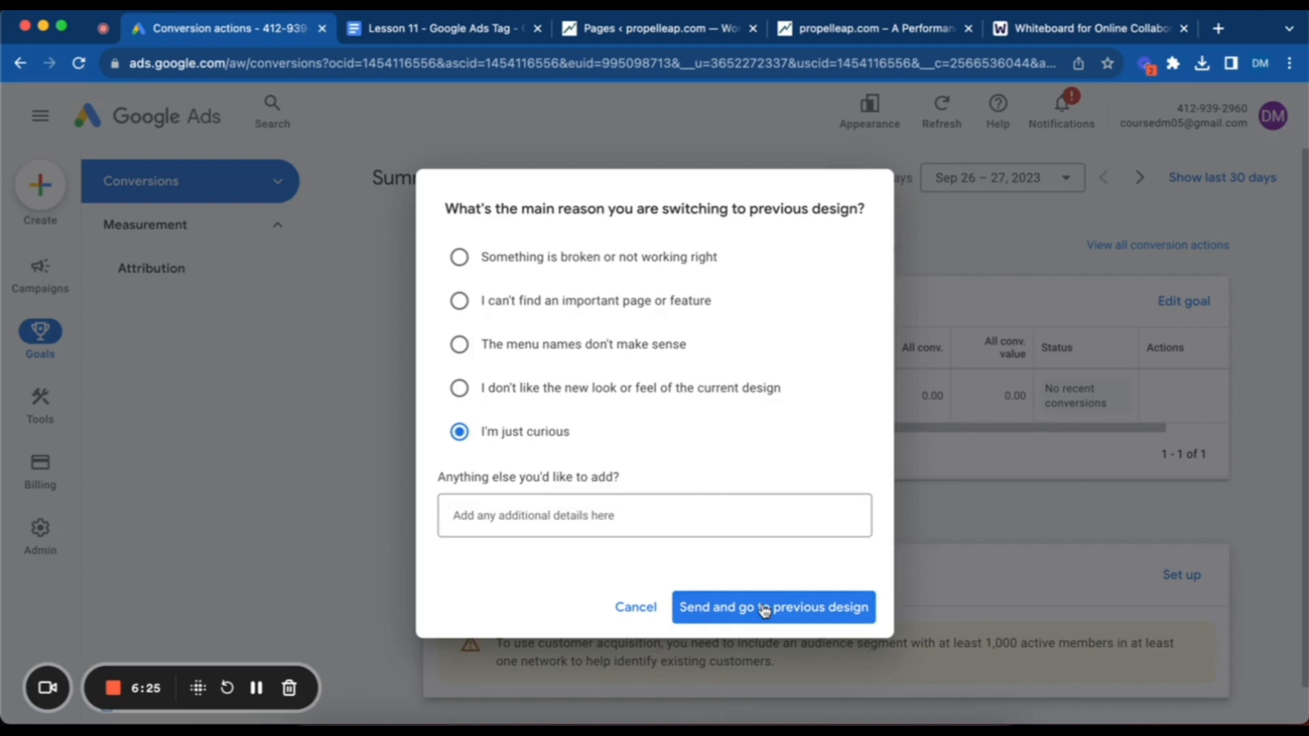
left_click(765, 607)
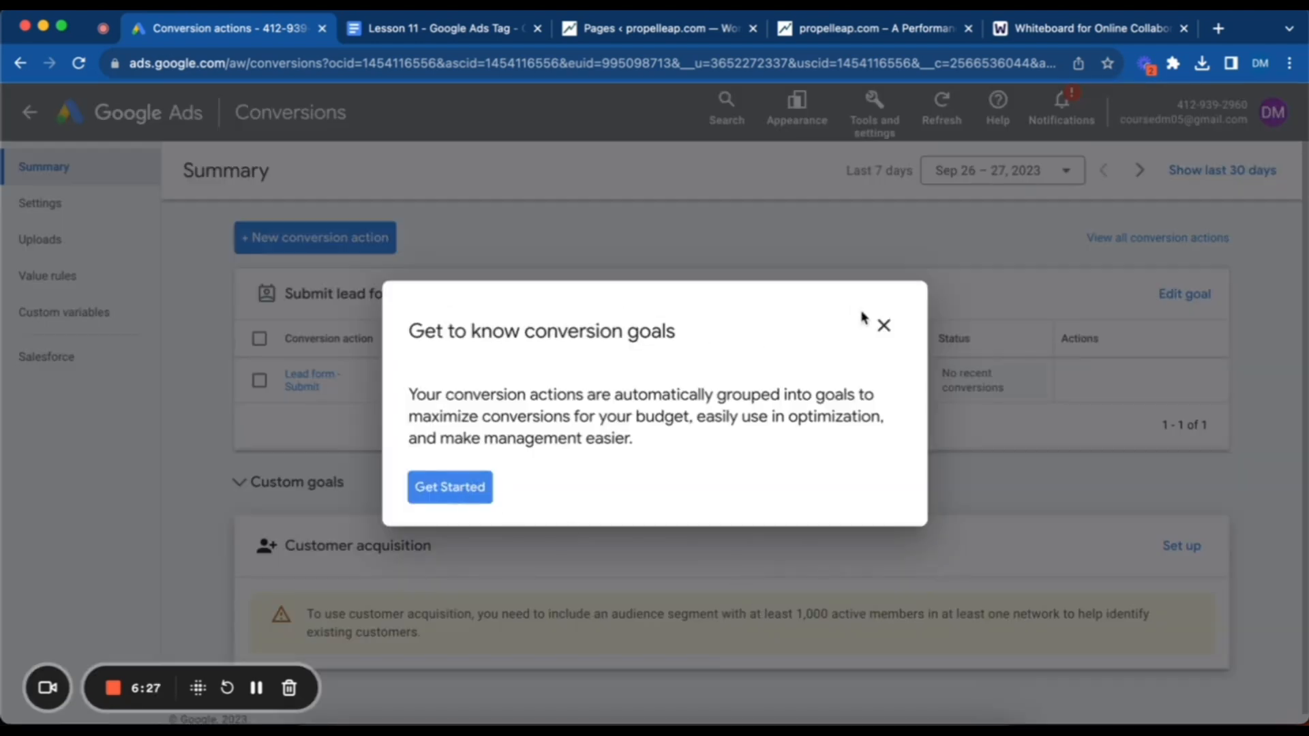
Step: Exit the conversion goals guide and look through the groups of account tools and settings
left_click(897, 333)
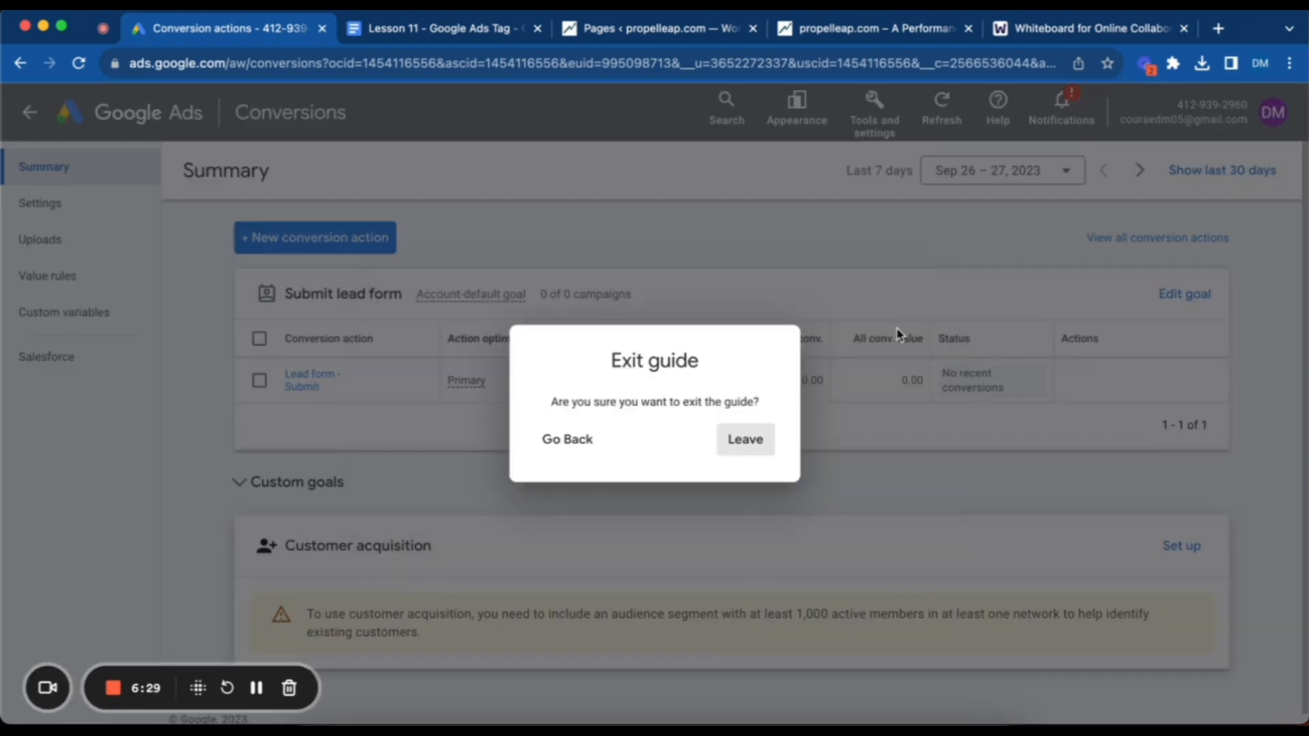
left_click(749, 448)
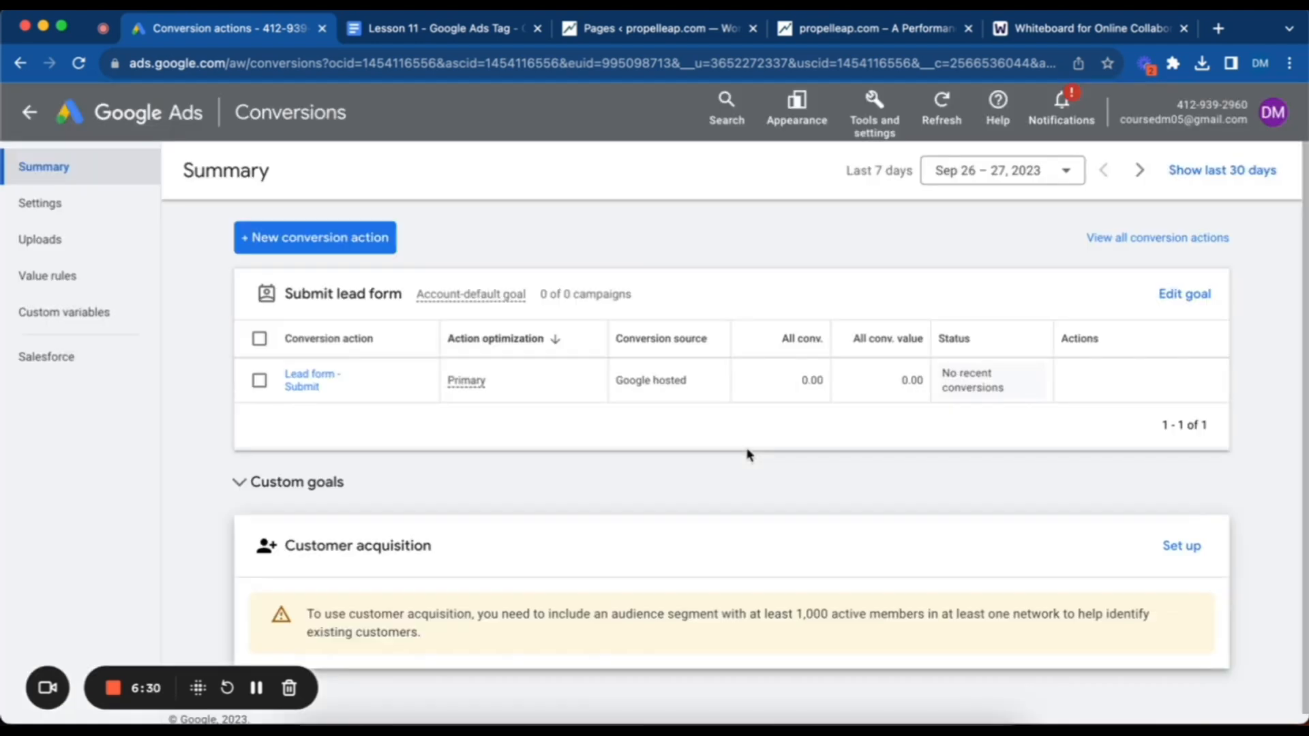
left_click(877, 128)
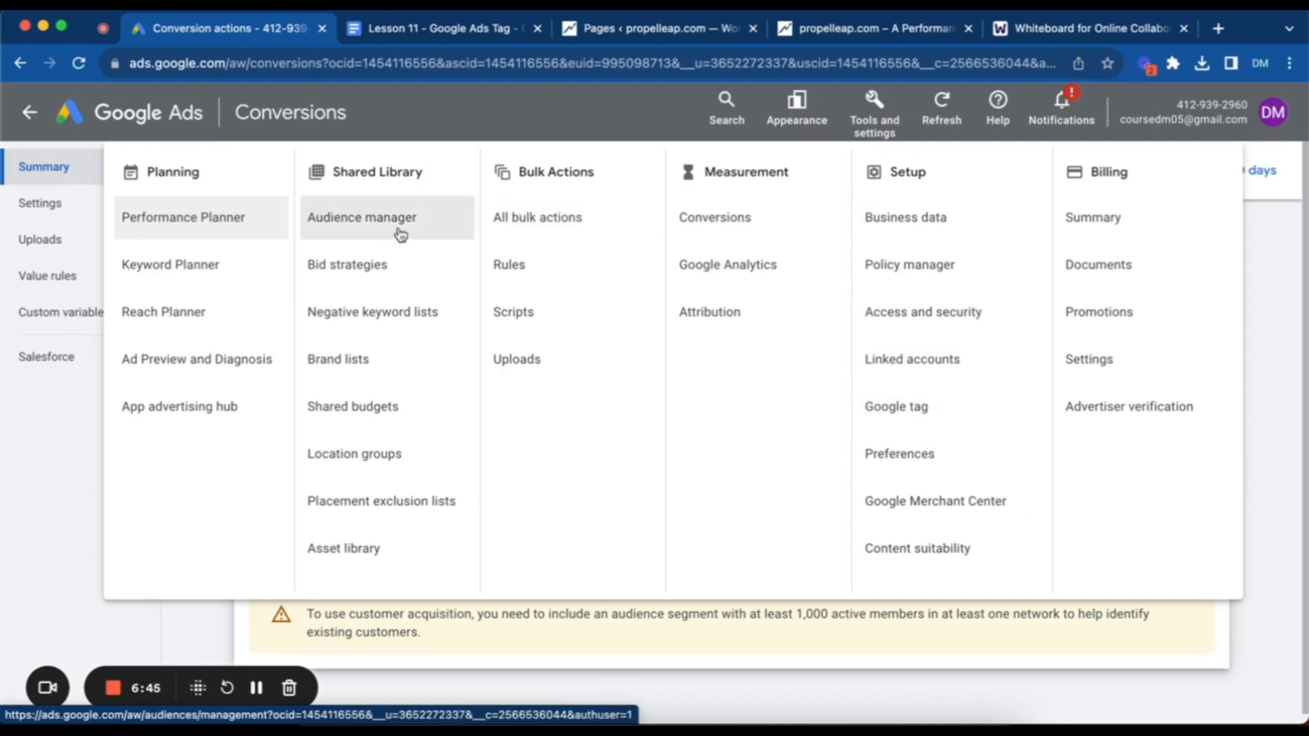
left_click(87, 622)
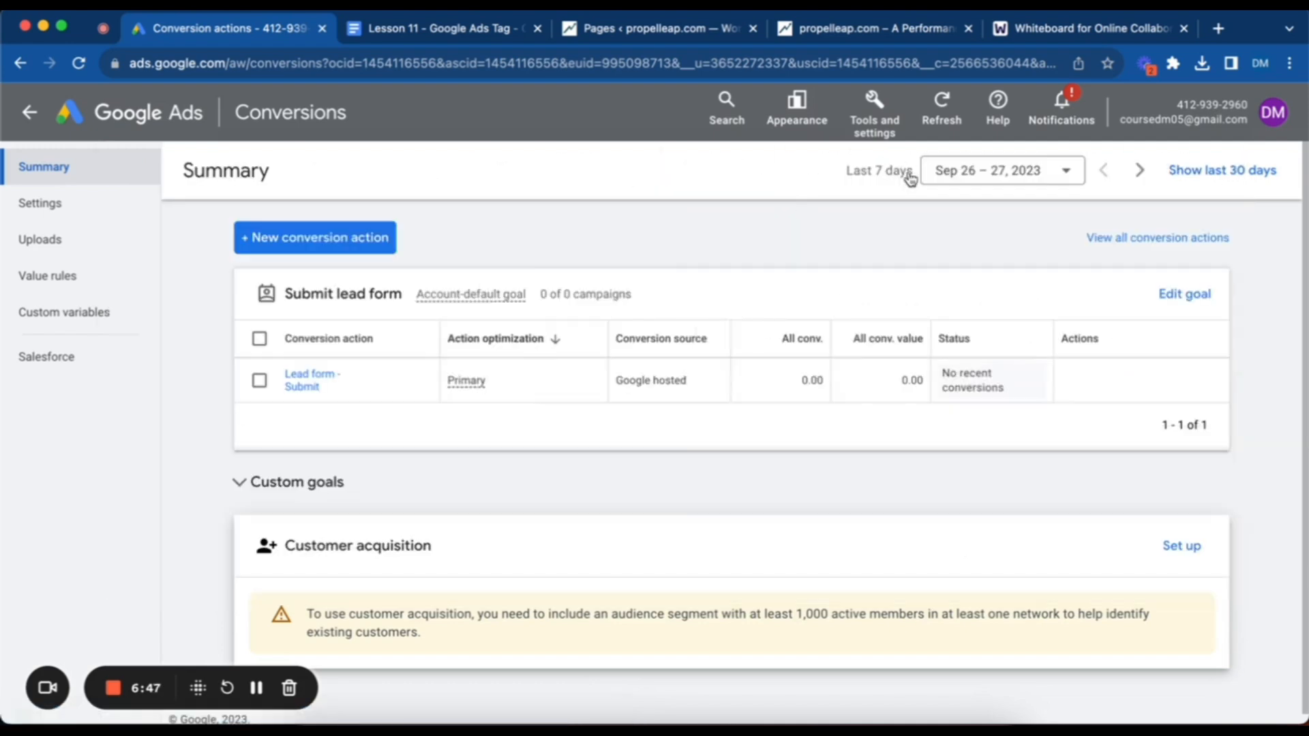
left_click(874, 136)
Step: Switch Google Ads back to the new design and look at what the Planning group of the tools contains
left_click(796, 115)
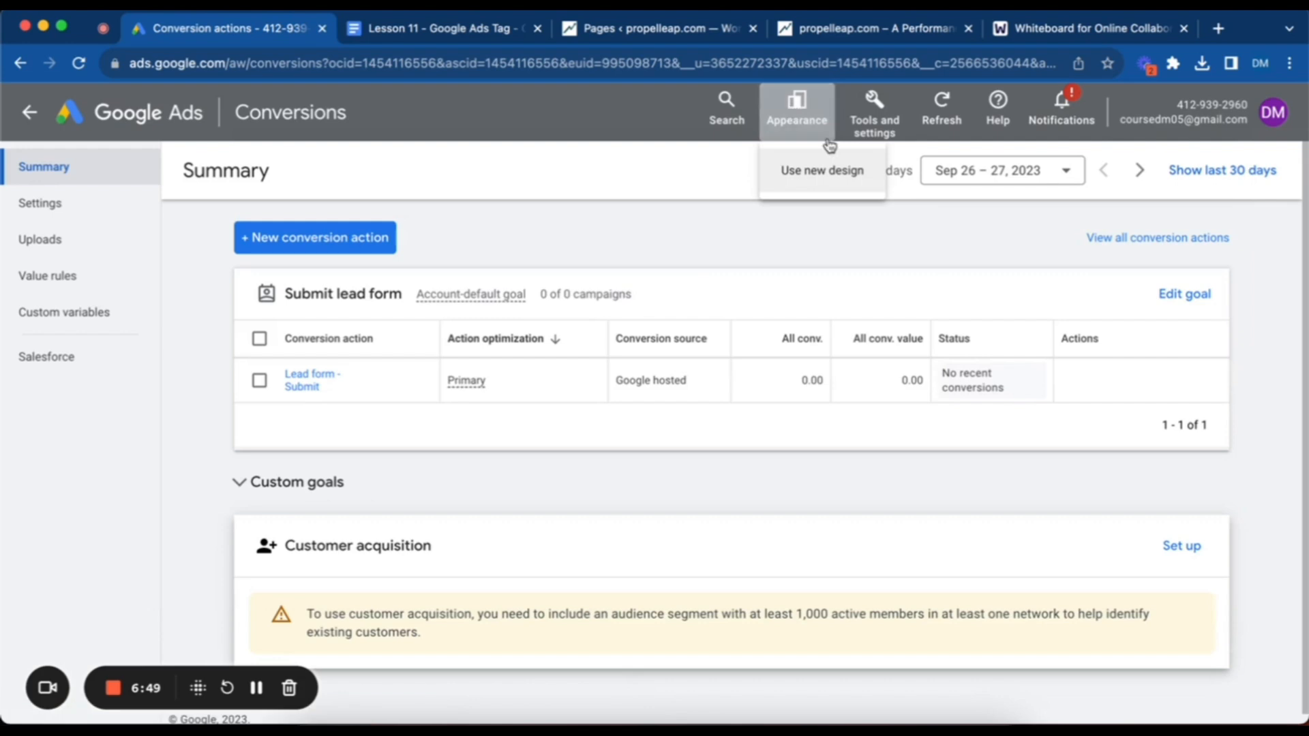
left_click(827, 172)
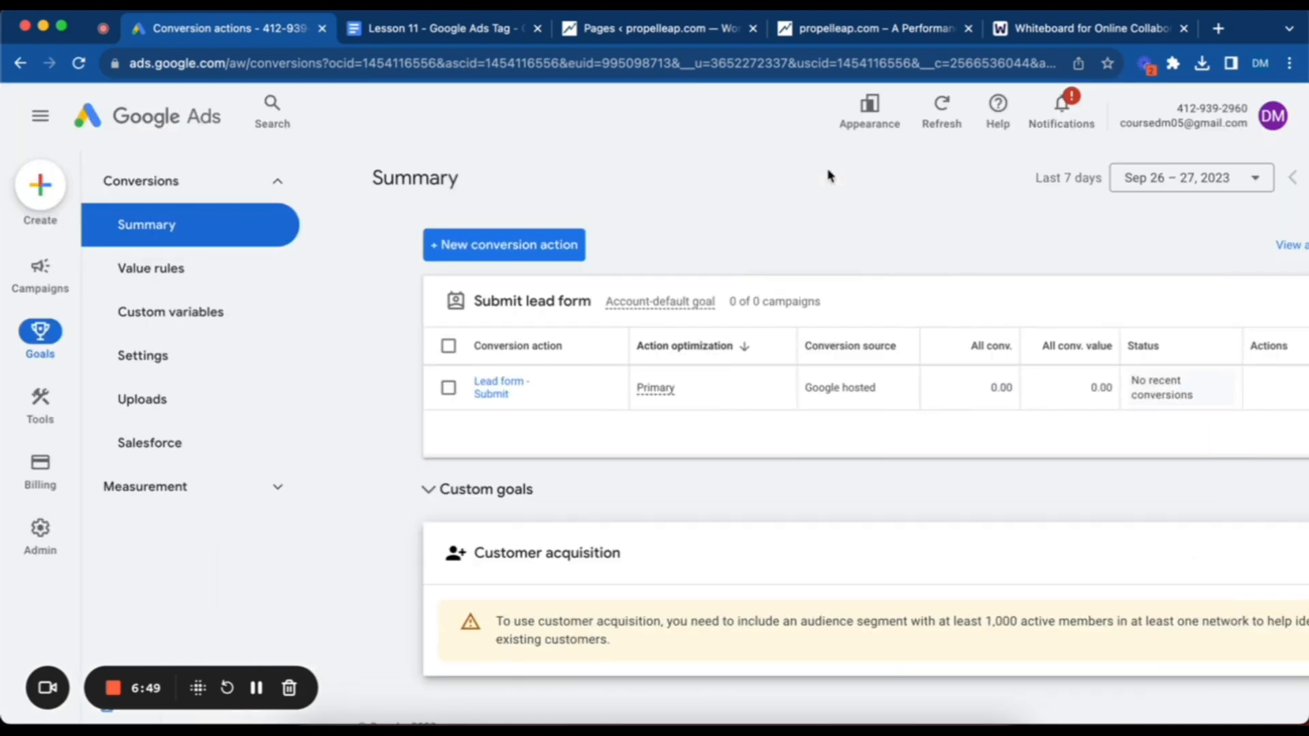
mouse_move(49, 409)
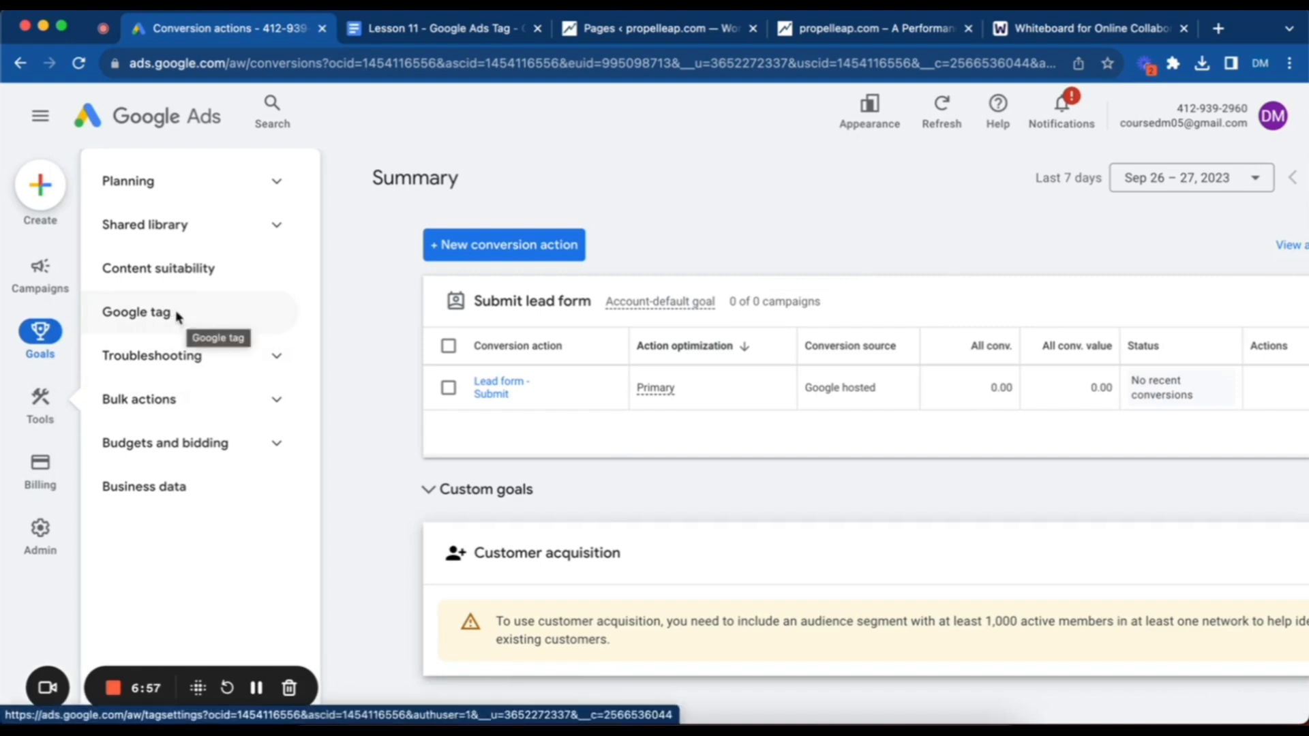
mouse_move(41, 353)
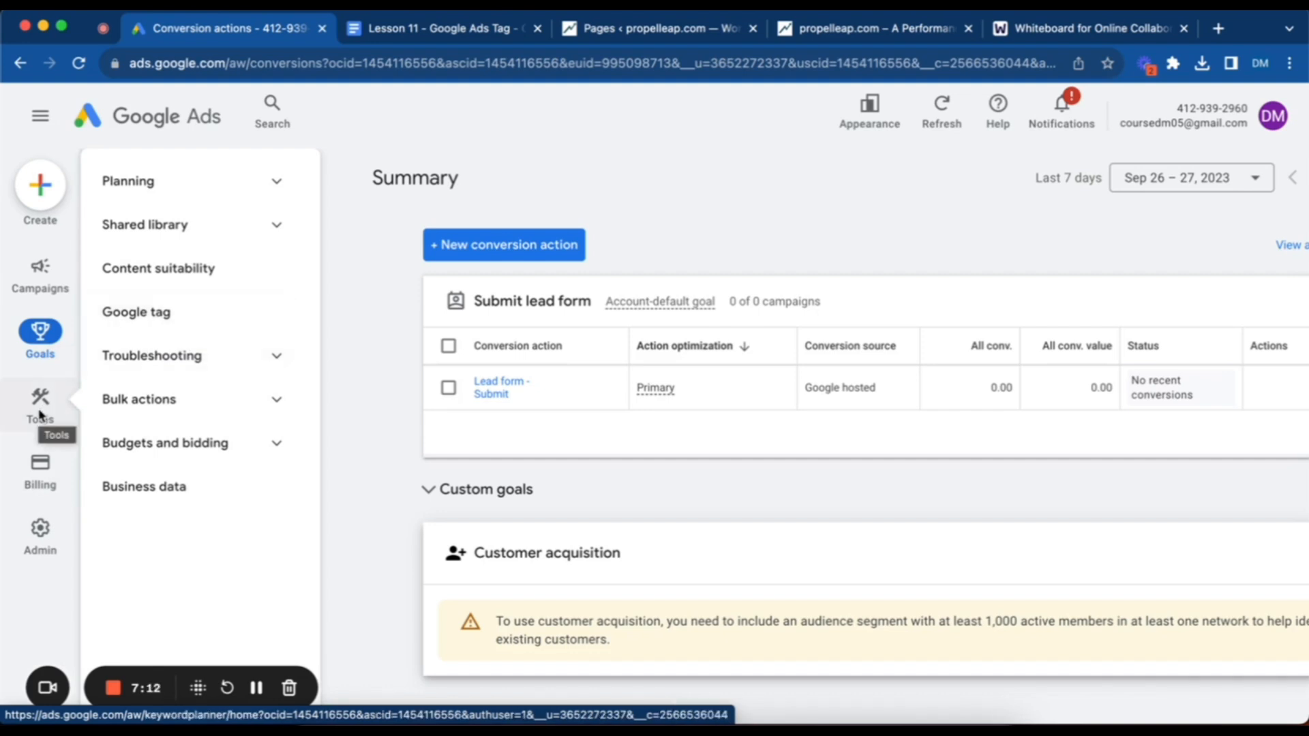
left_click(273, 186)
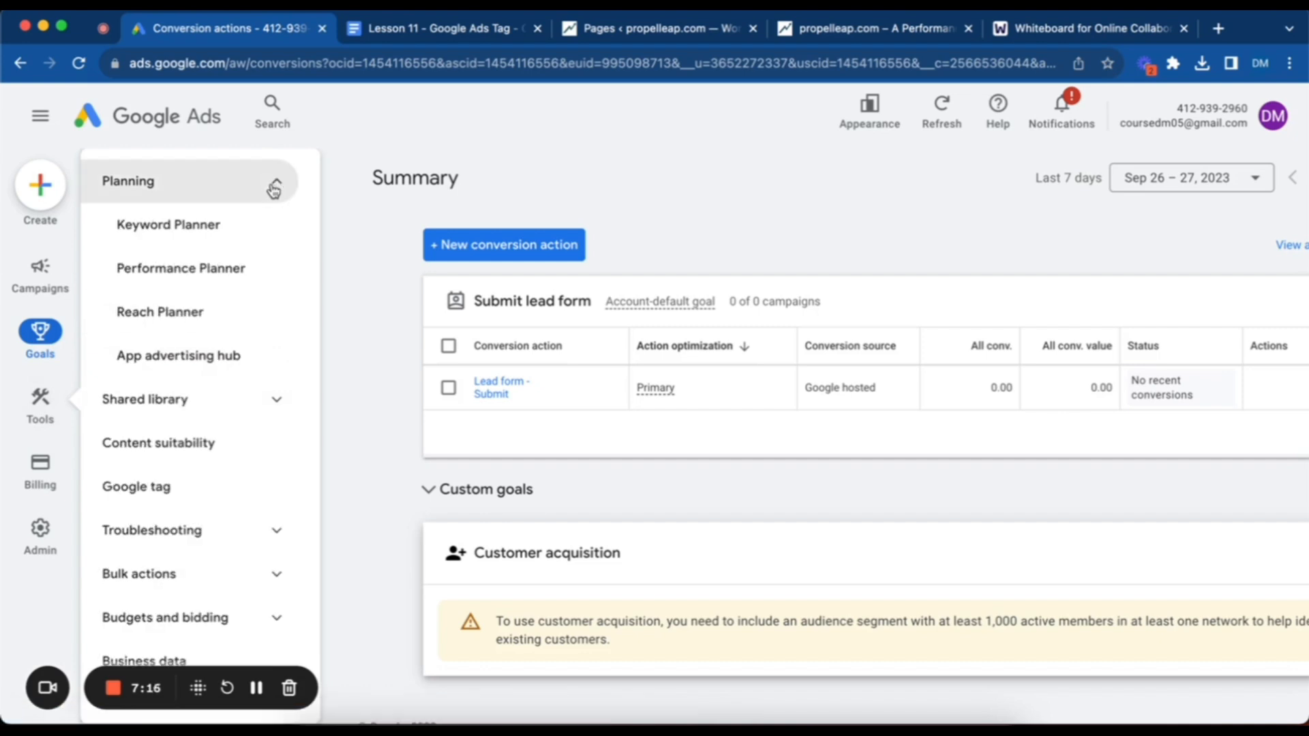
left_click(274, 188)
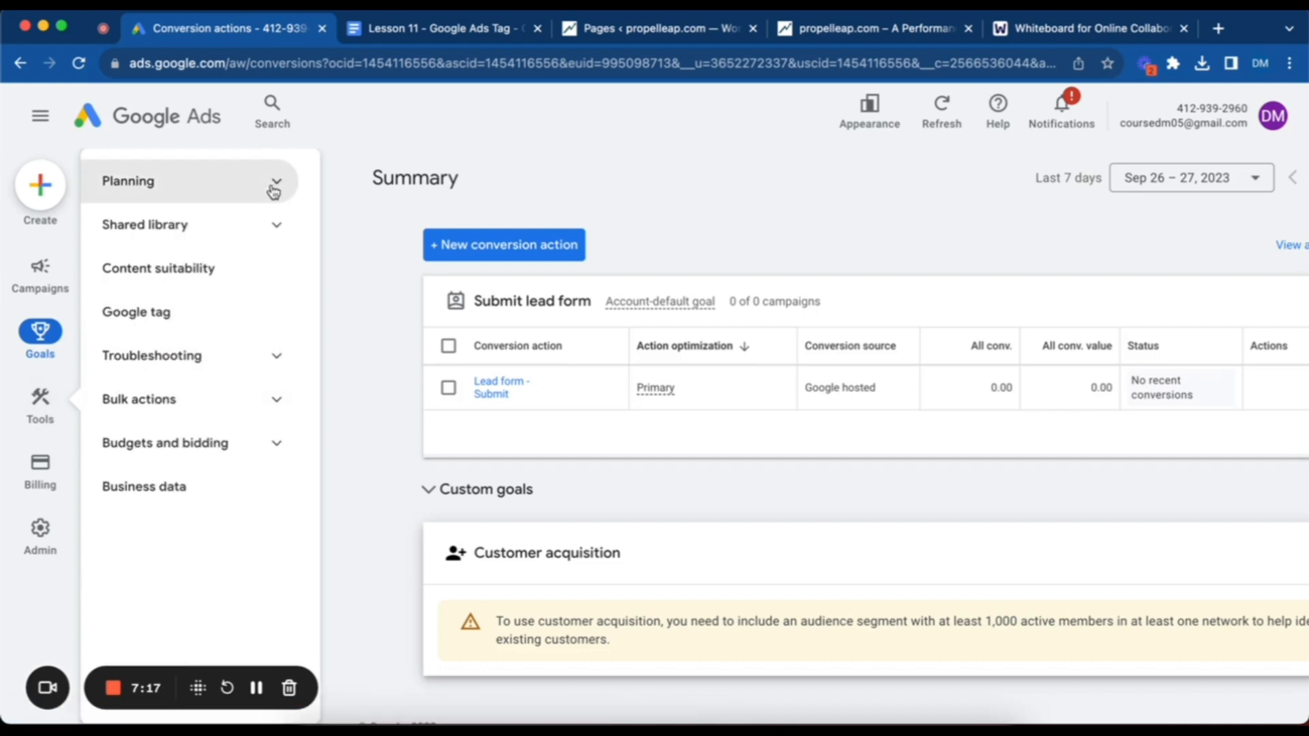
Step: Open Audience manager from the Shared library and start setting up an audience source
left_click(277, 225)
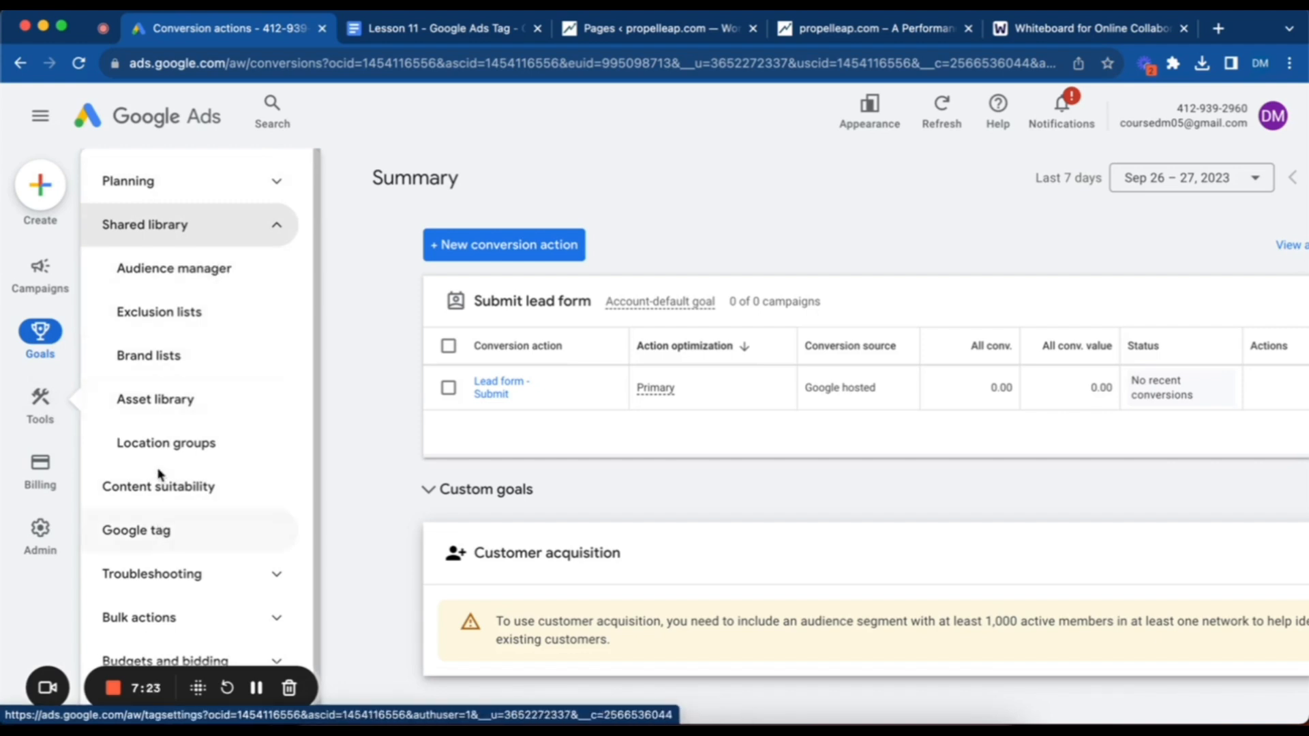
left_click(196, 270)
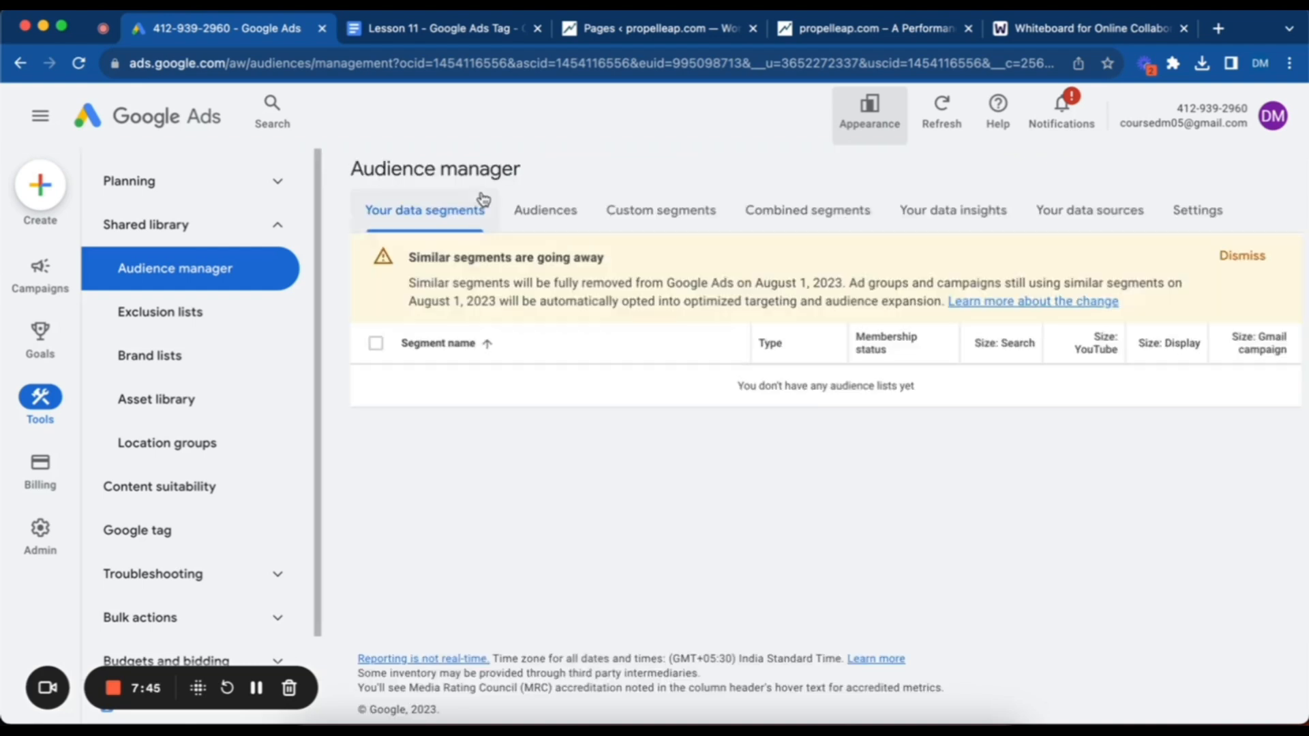
scroll(679, 477, "down", 2)
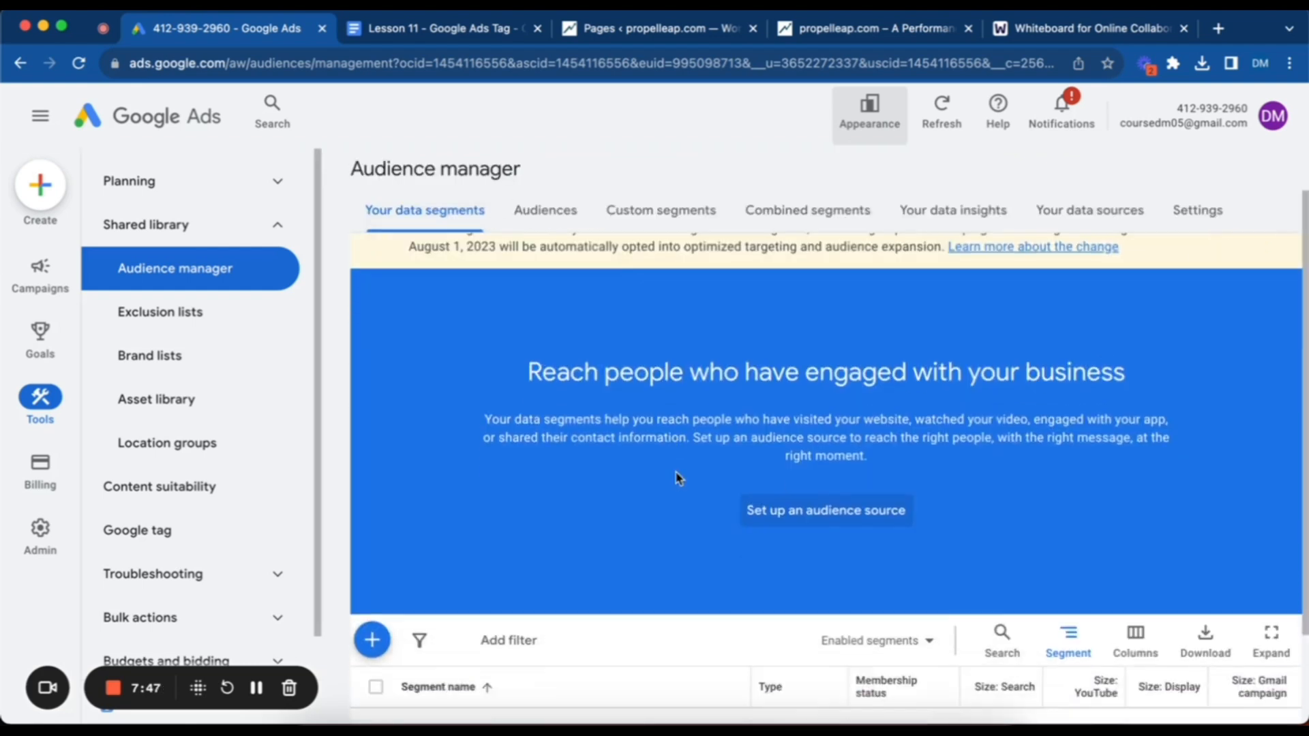
scroll(679, 478, "down", 1)
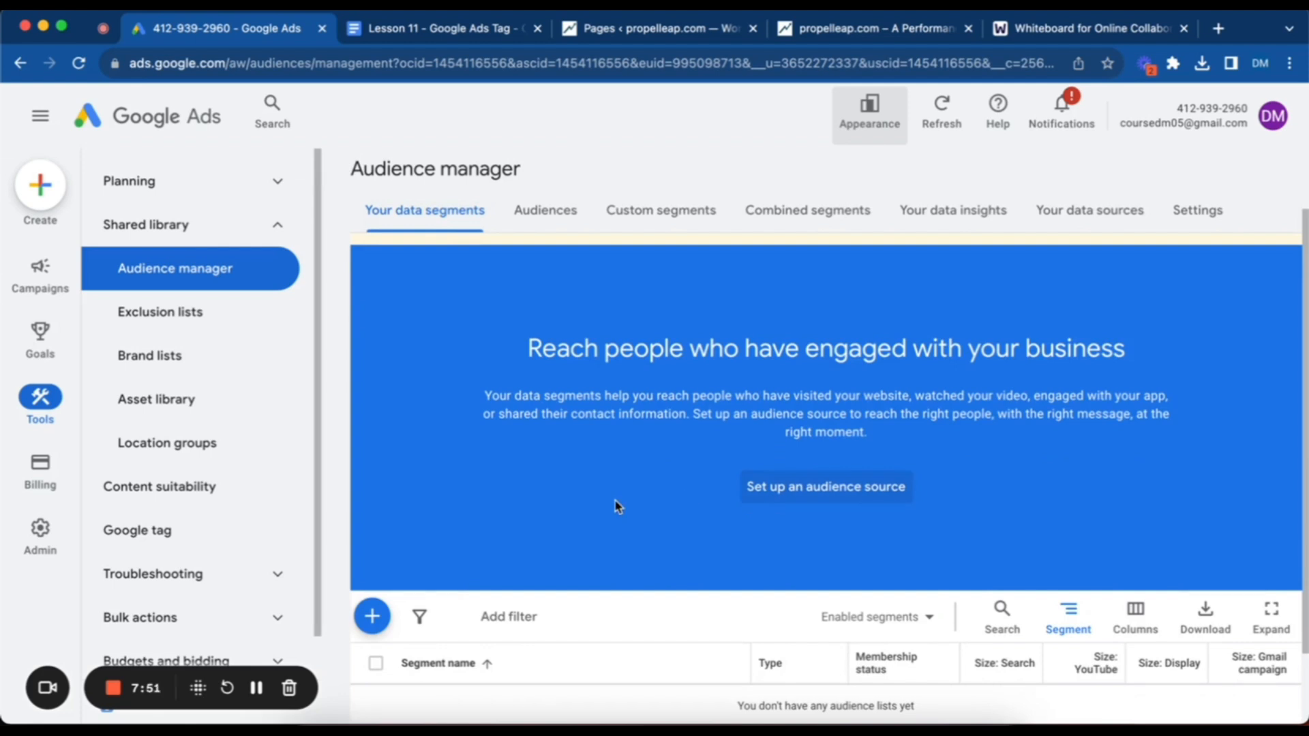
scroll(617, 507, "up", 2)
scroll(614, 501, "down", 5)
left_click(849, 407)
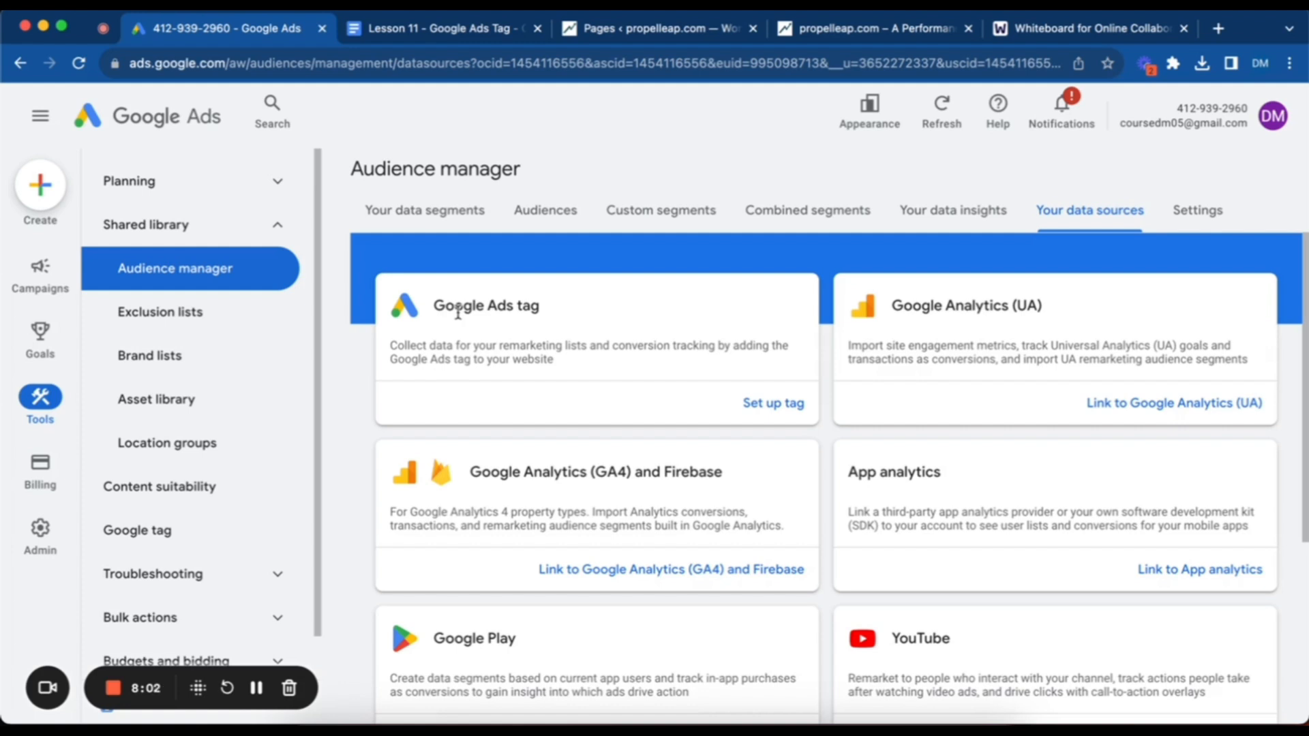
Step: Set up the Google Ads tag data source to only collect general website visit data, and save it
left_click(753, 404)
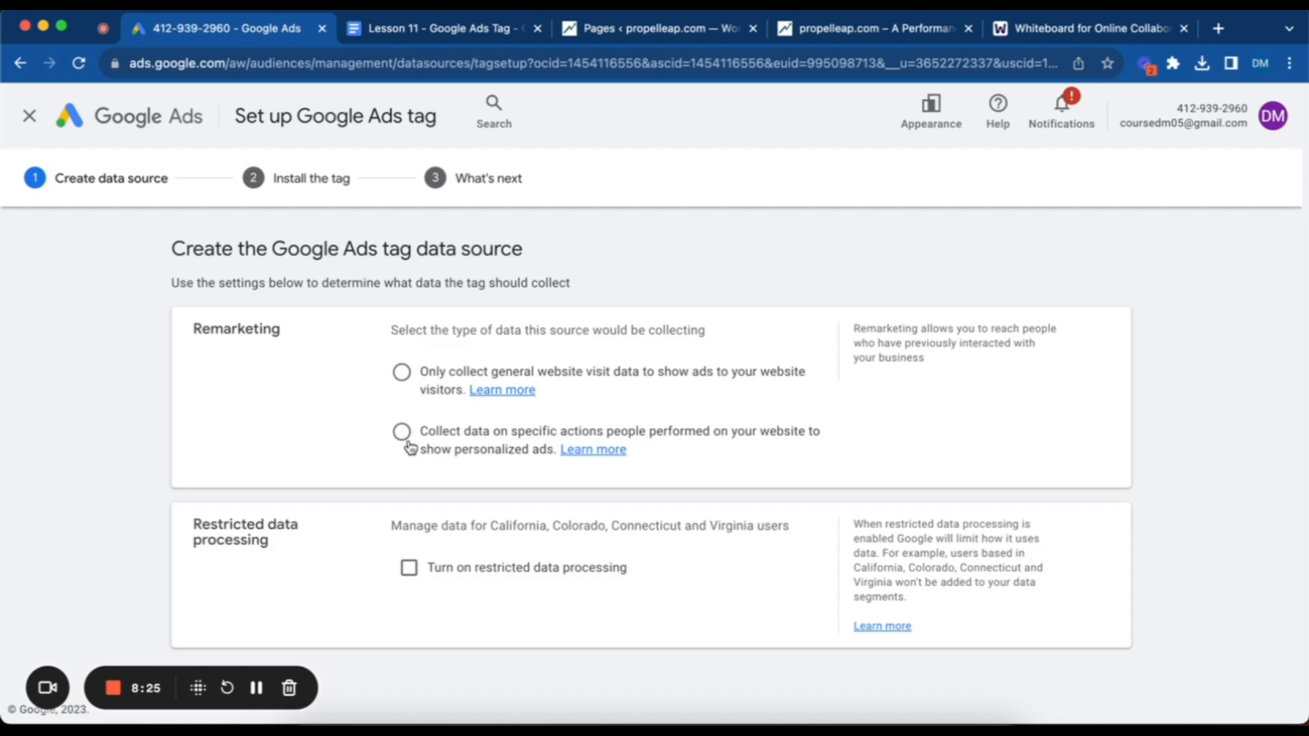
left_click(402, 373)
scroll(307, 590, "down", 2)
left_click(307, 591)
scroll(225, 681, "down", 1)
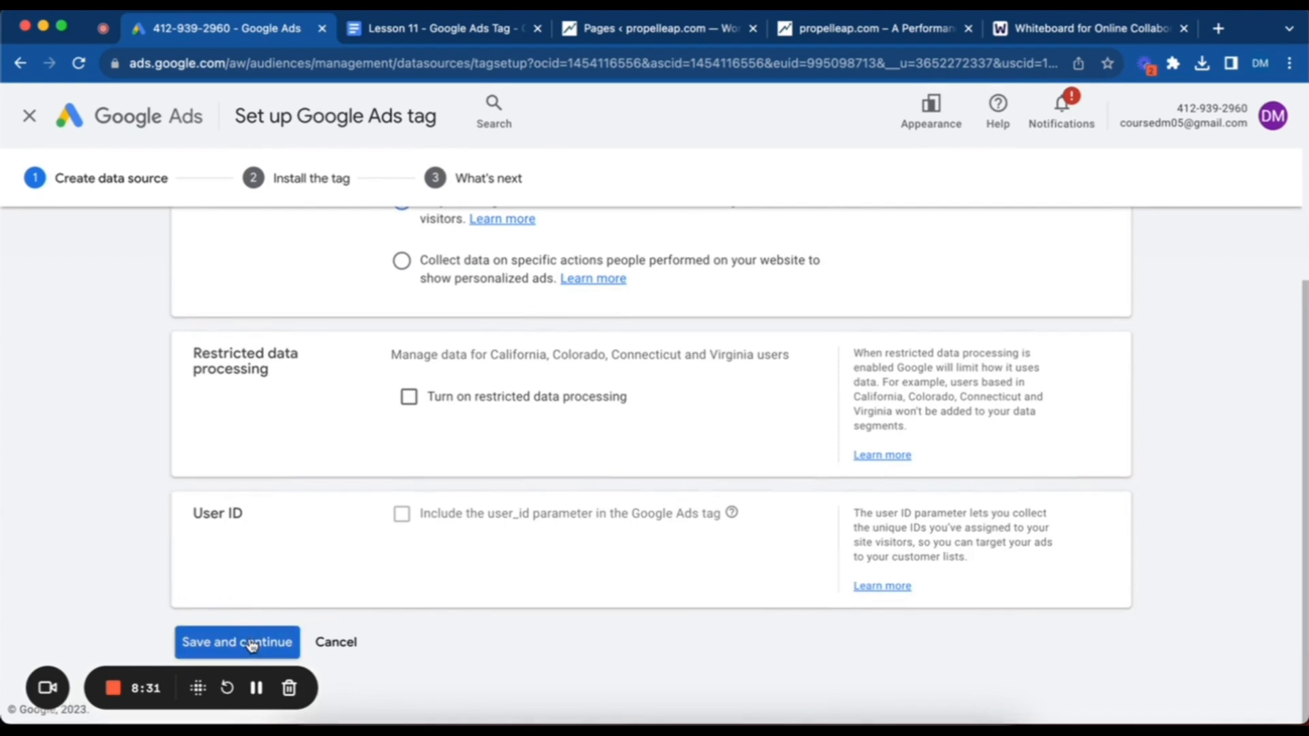
left_click(252, 643)
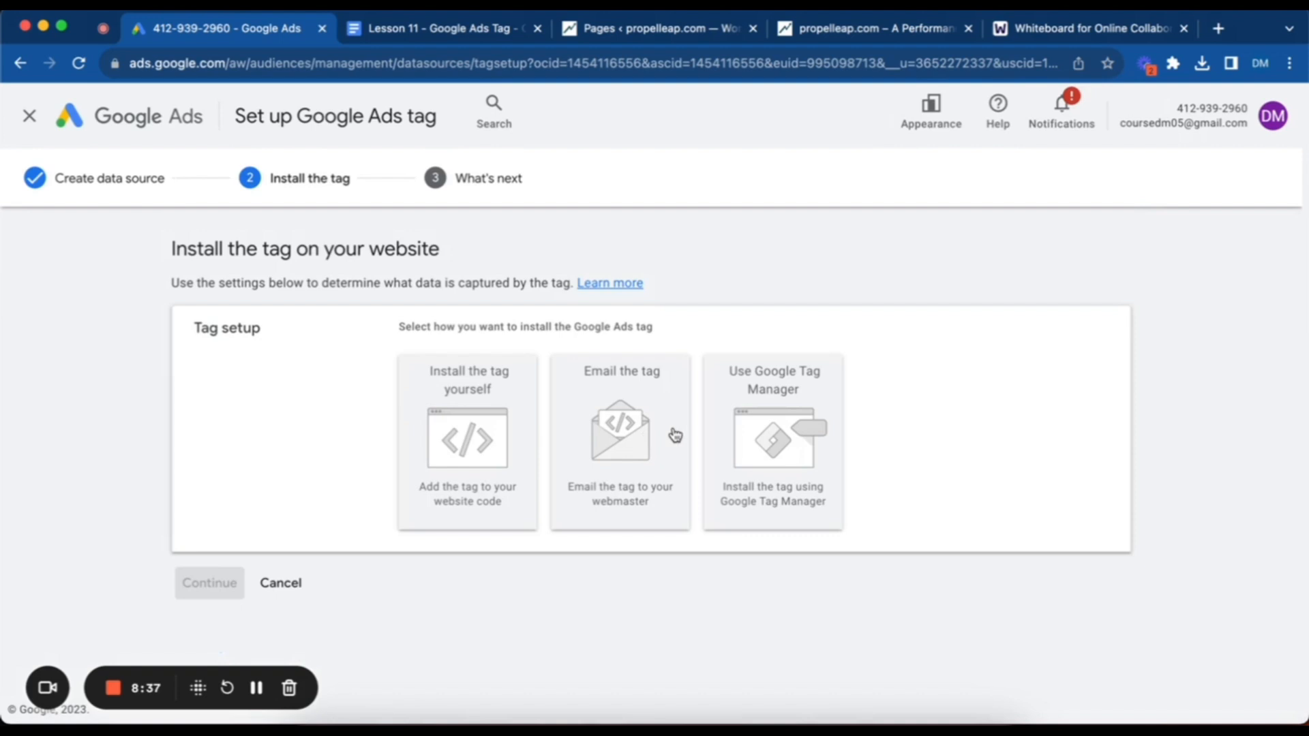
Step: Compare the three tag installation methods: installing it yourself, emailing the tag, and using Google Tag Manager
left_click(466, 440)
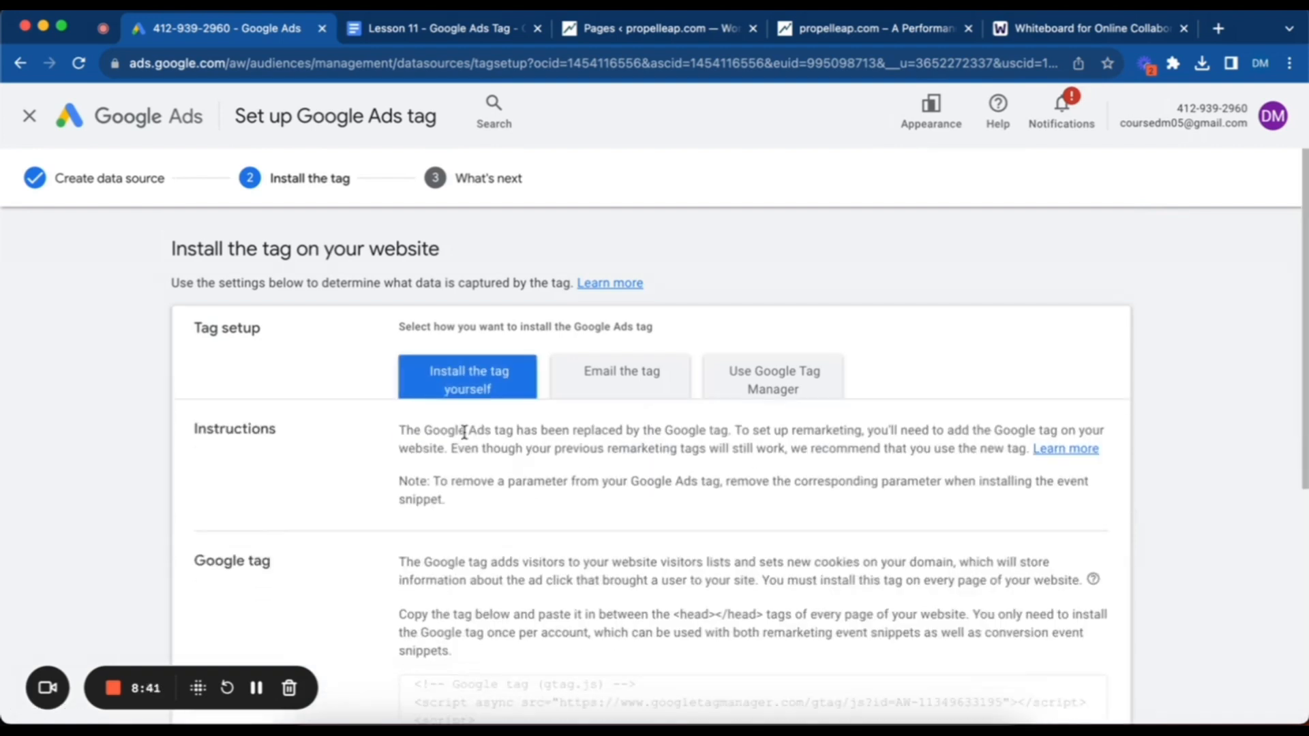
scroll(464, 436, "down", 5)
scroll(465, 436, "down", 2)
scroll(463, 437, "up", 8)
left_click(641, 375)
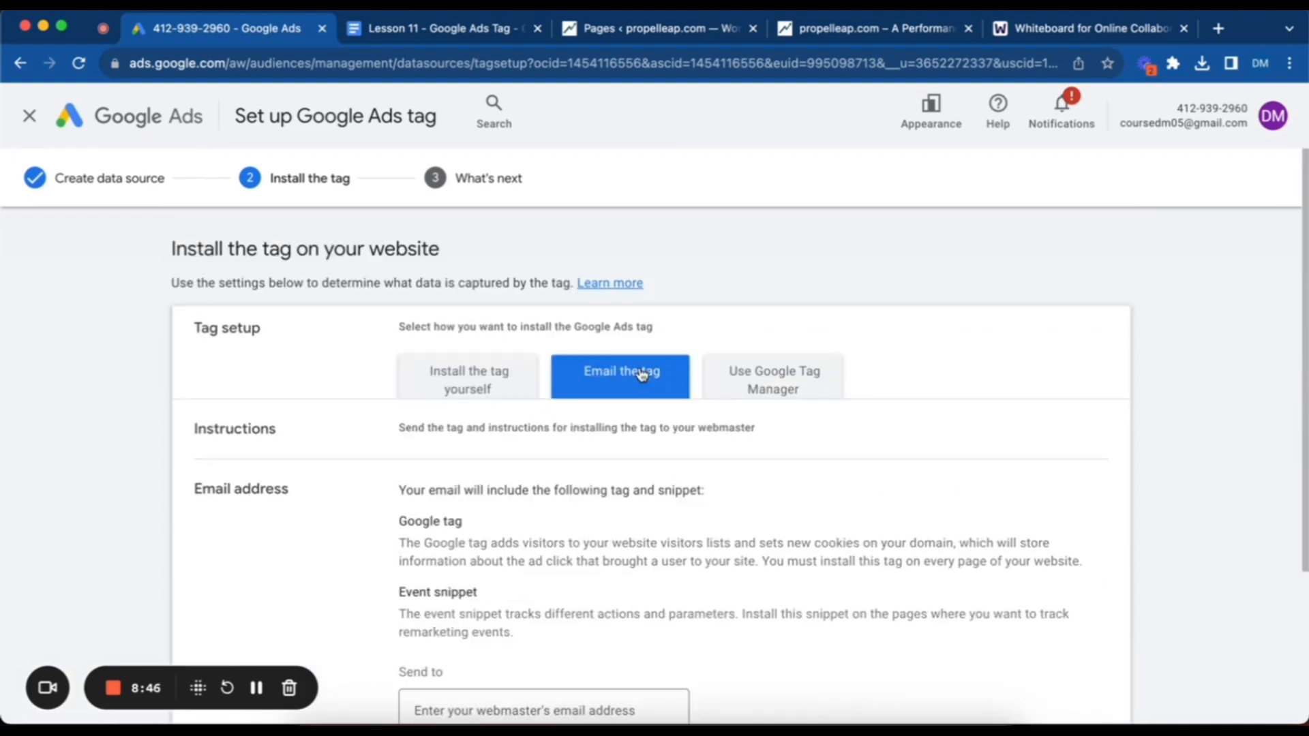
scroll(585, 518, "down", 3)
scroll(584, 518, "up", 3)
left_click(791, 372)
scroll(767, 393, "down", 2)
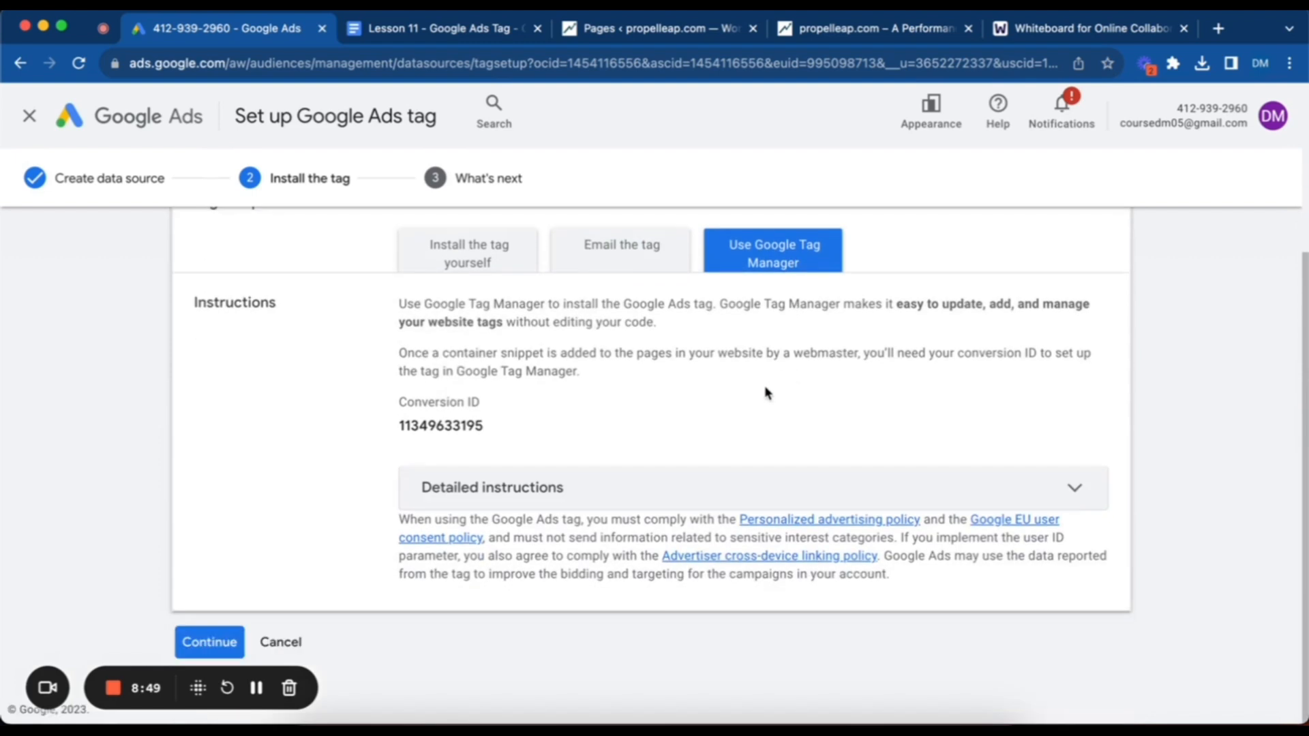
scroll(768, 394, "up", 2)
Step: Choose to install the tag yourself and read the Google tag code with its placement instructions
left_click(464, 383)
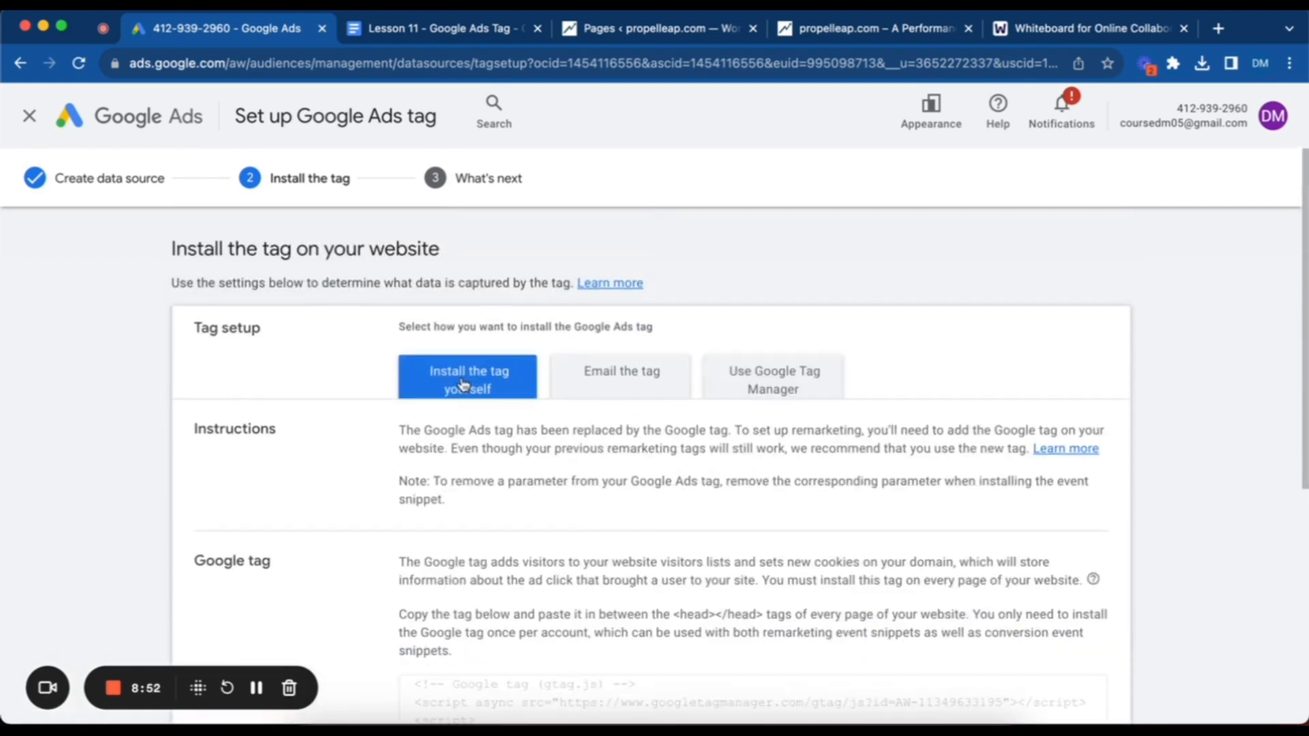
scroll(462, 384, "down", 5)
scroll(461, 380, "up", 4)
scroll(459, 377, "down", 2)
scroll(492, 503, "down", 1)
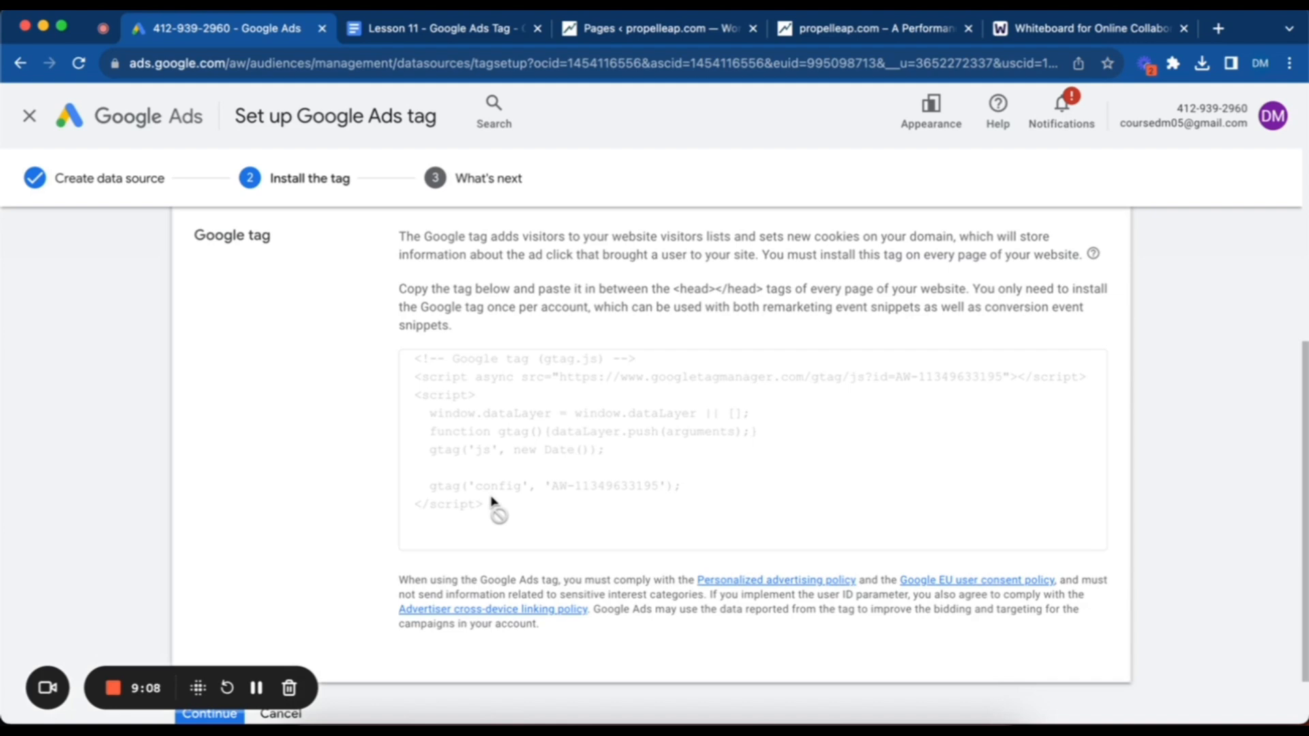
scroll(491, 505, "up", 3)
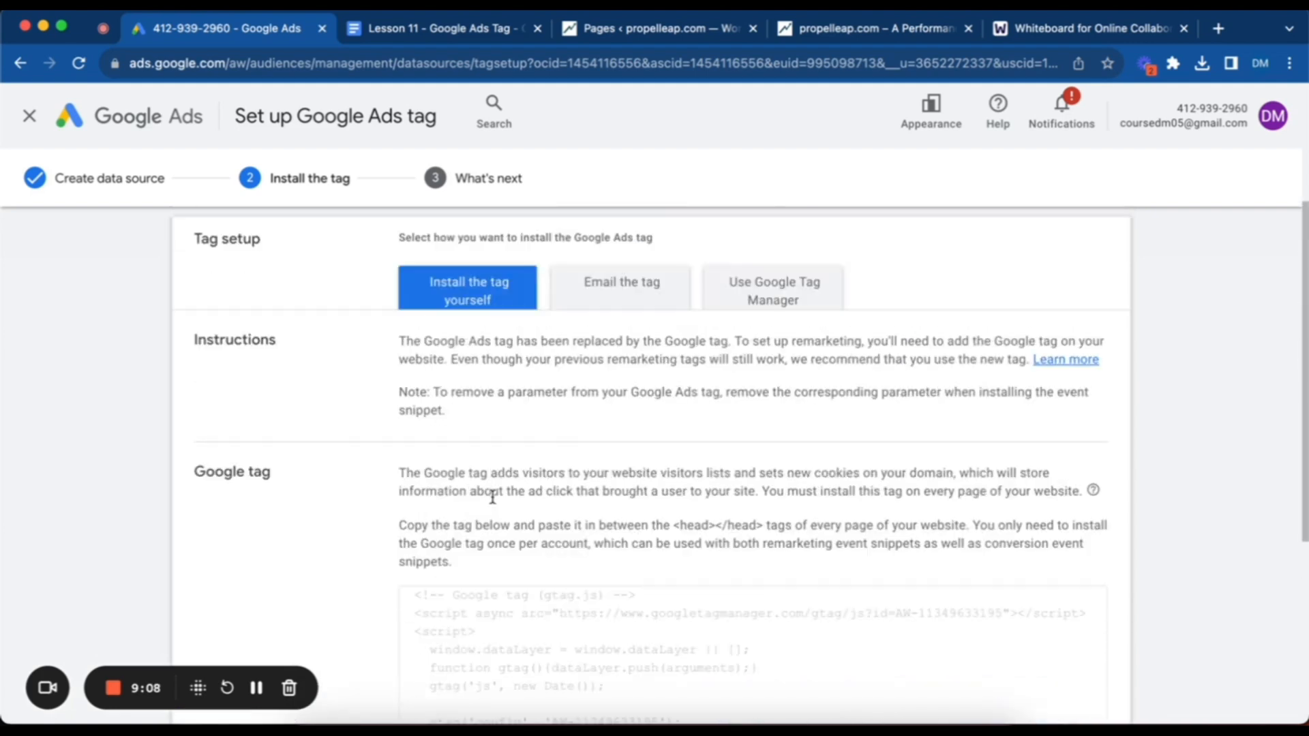
left_click(648, 286)
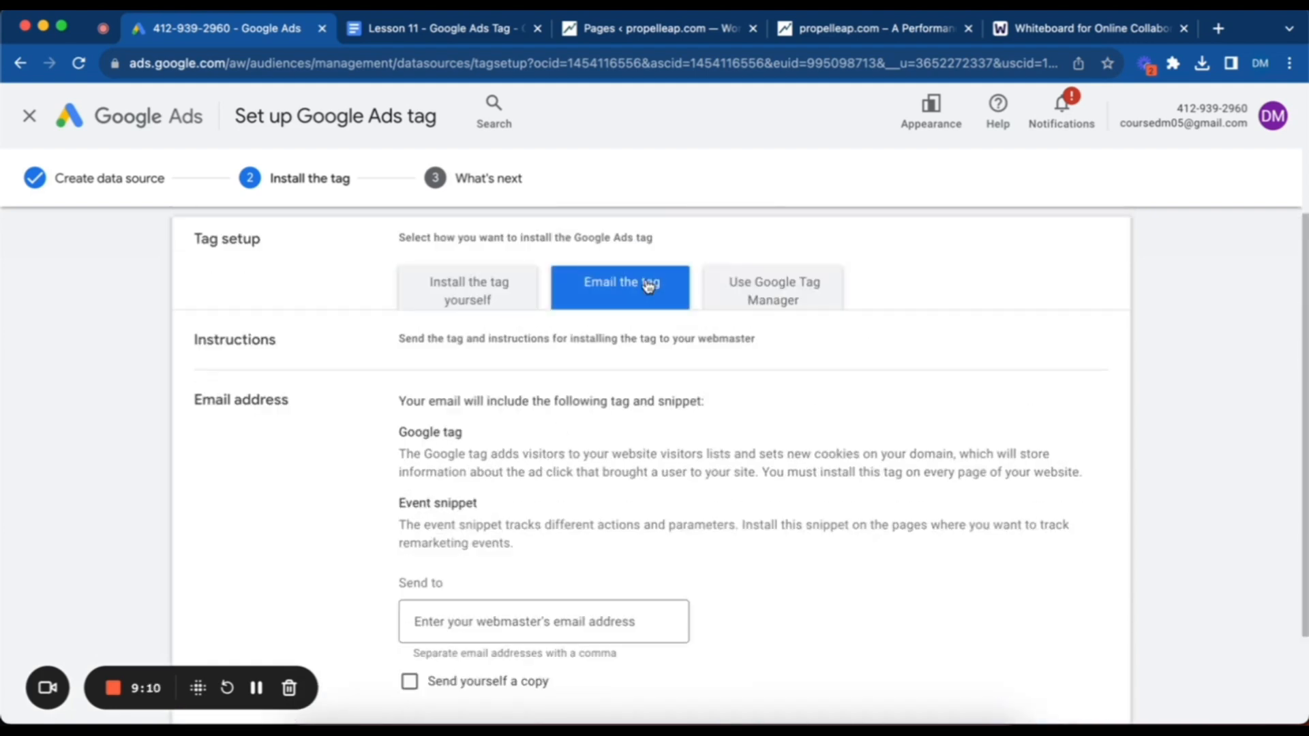
left_click(511, 291)
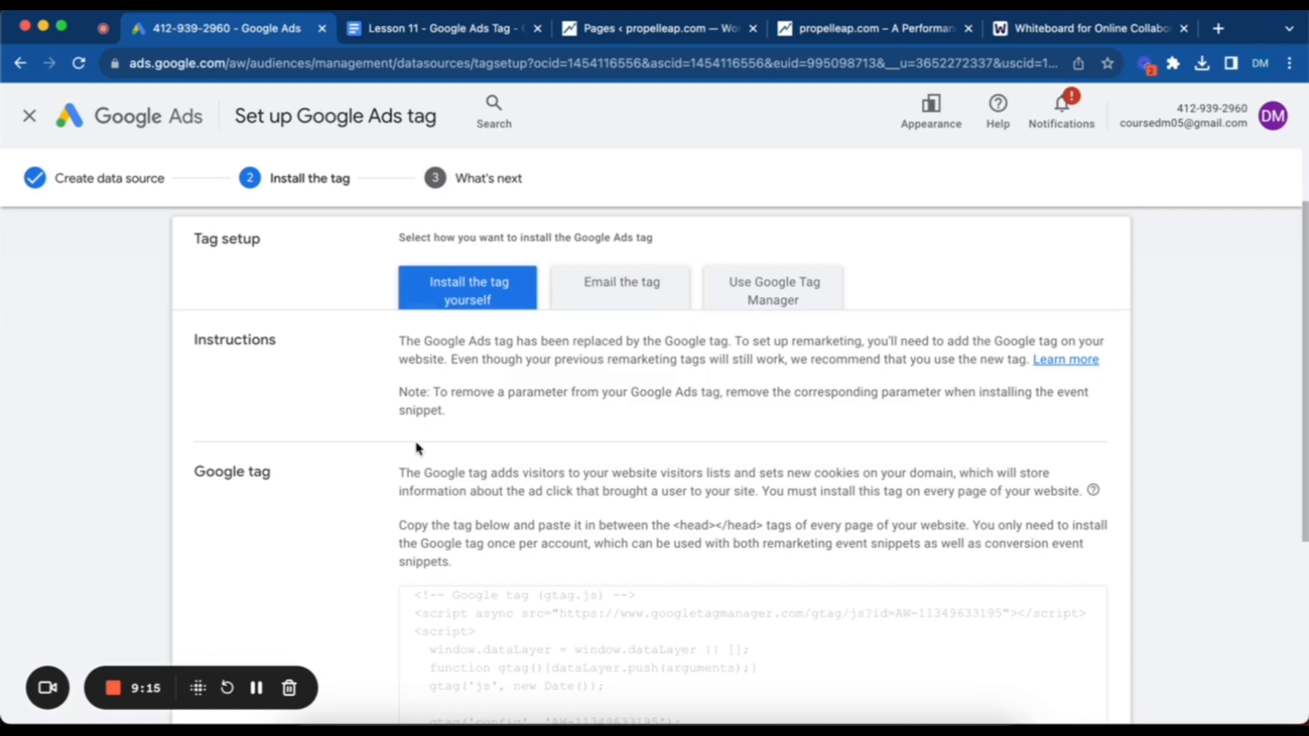
scroll(484, 304, "down", 3)
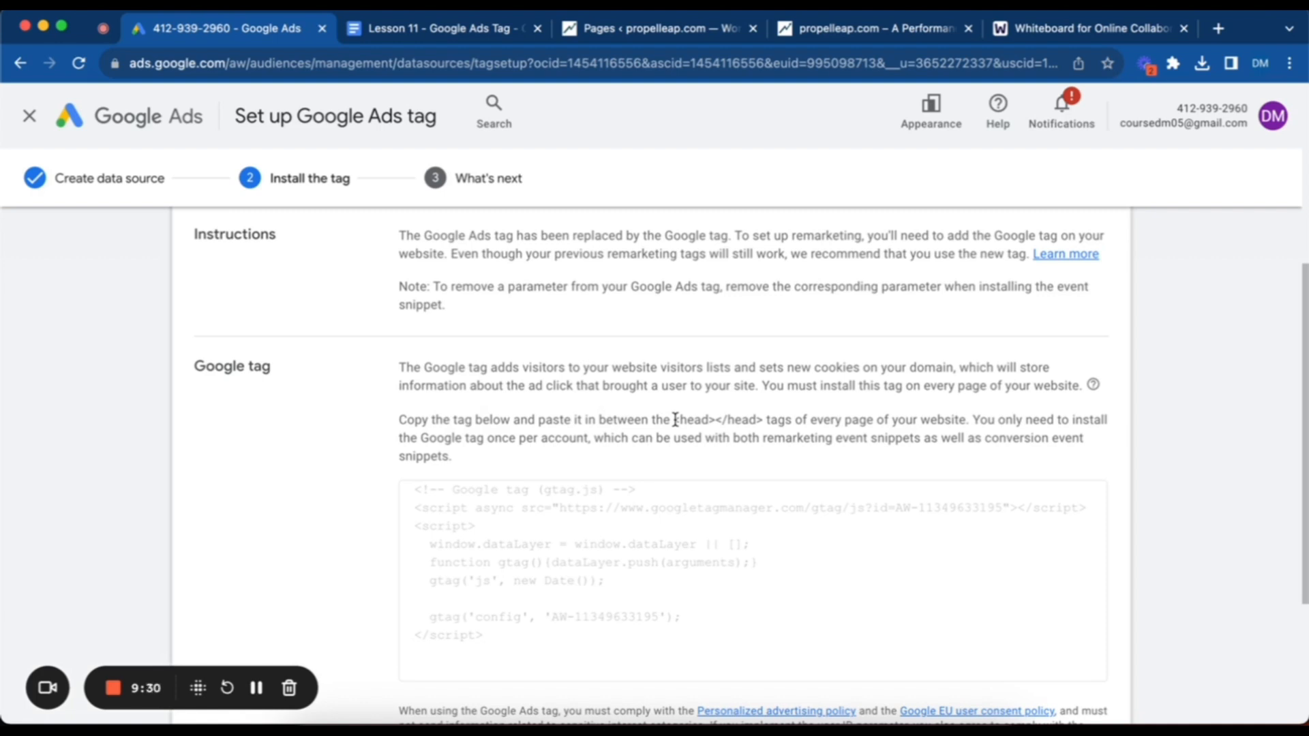
scroll(675, 423, "down", 3)
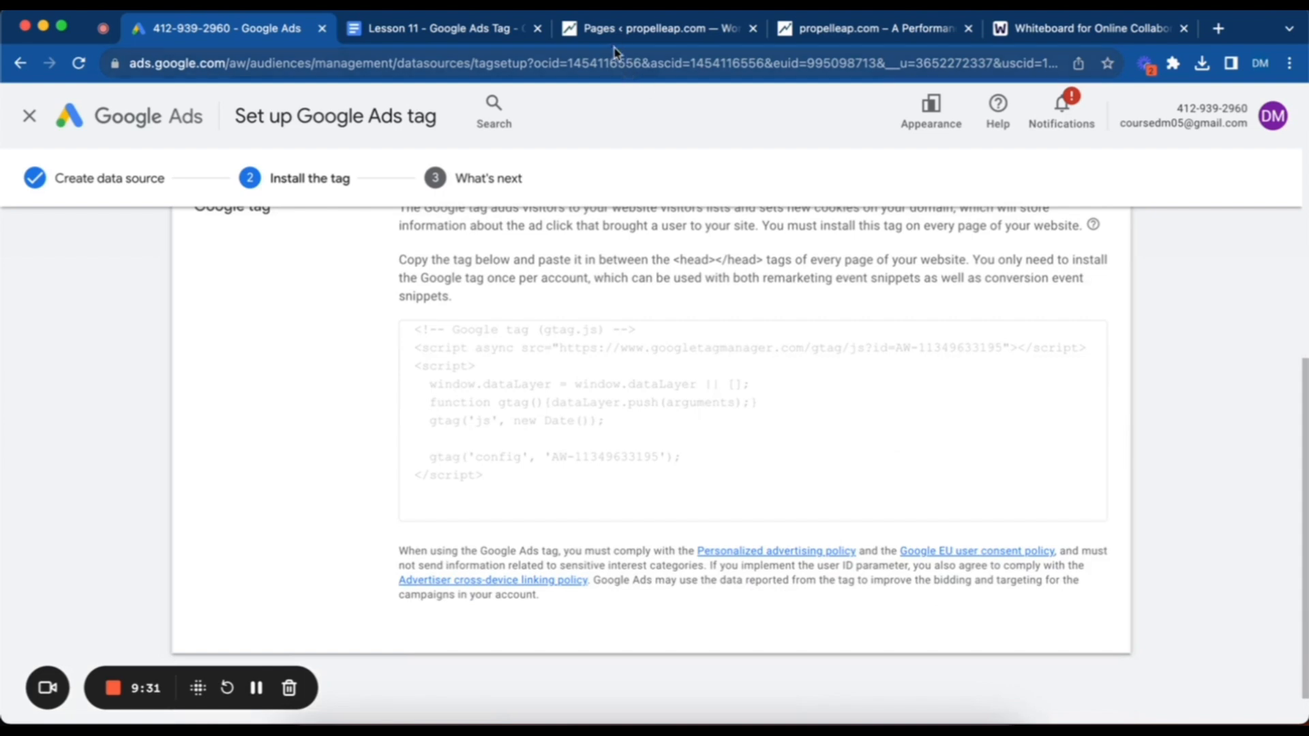
Step: Switch to the propelleap.com WordPress admin and open its Dashboard
left_click(614, 39)
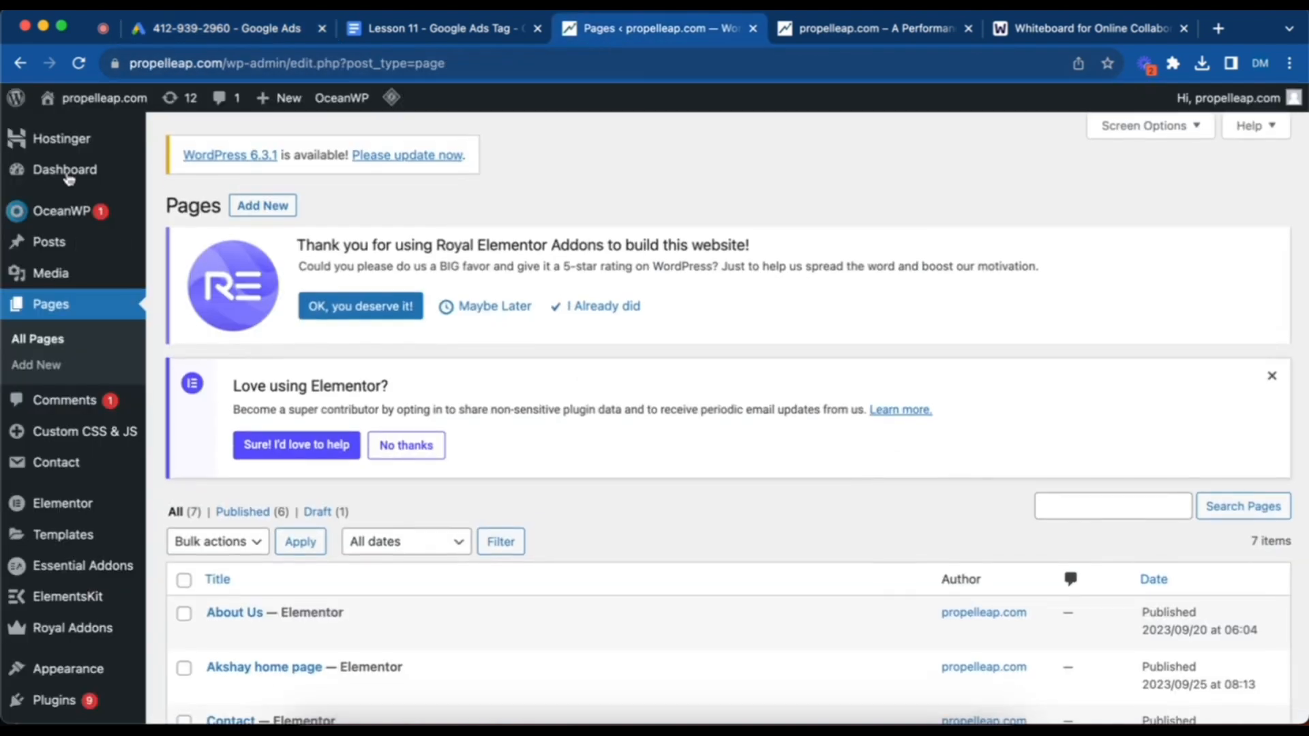
left_click(86, 175)
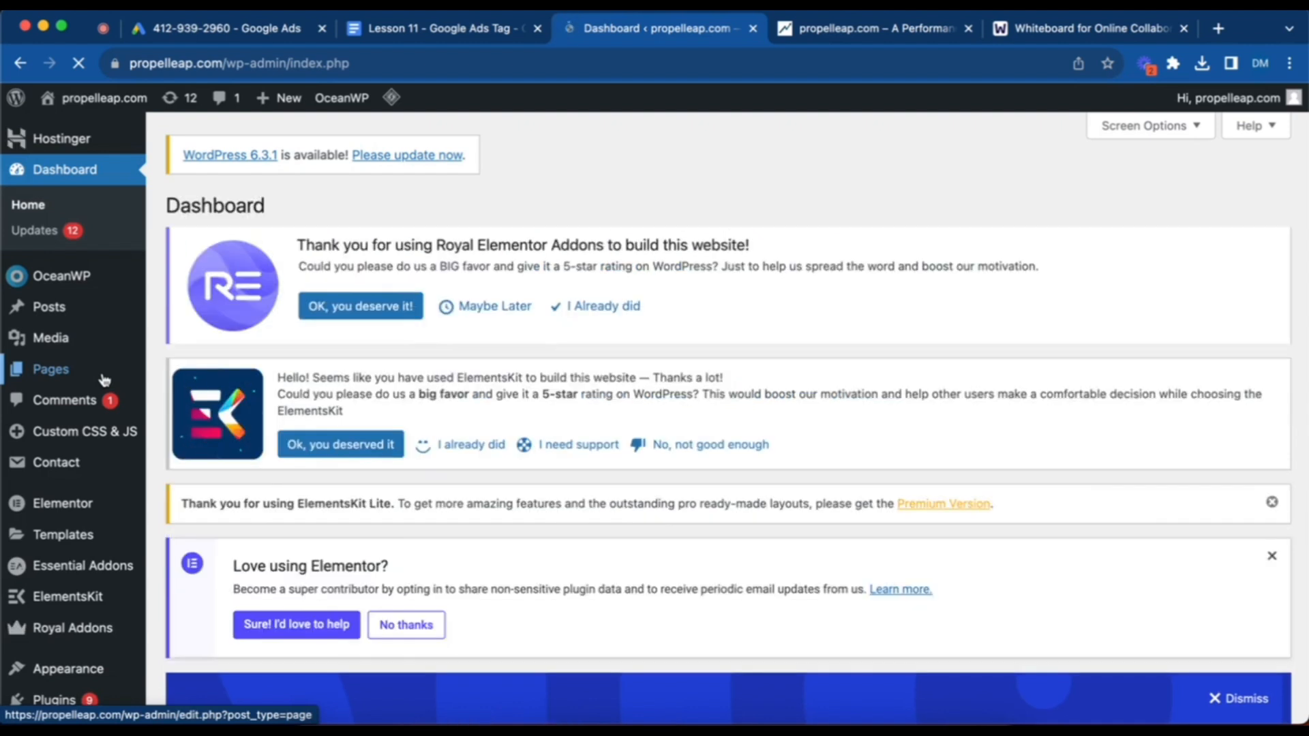
scroll(102, 375, "down", 3)
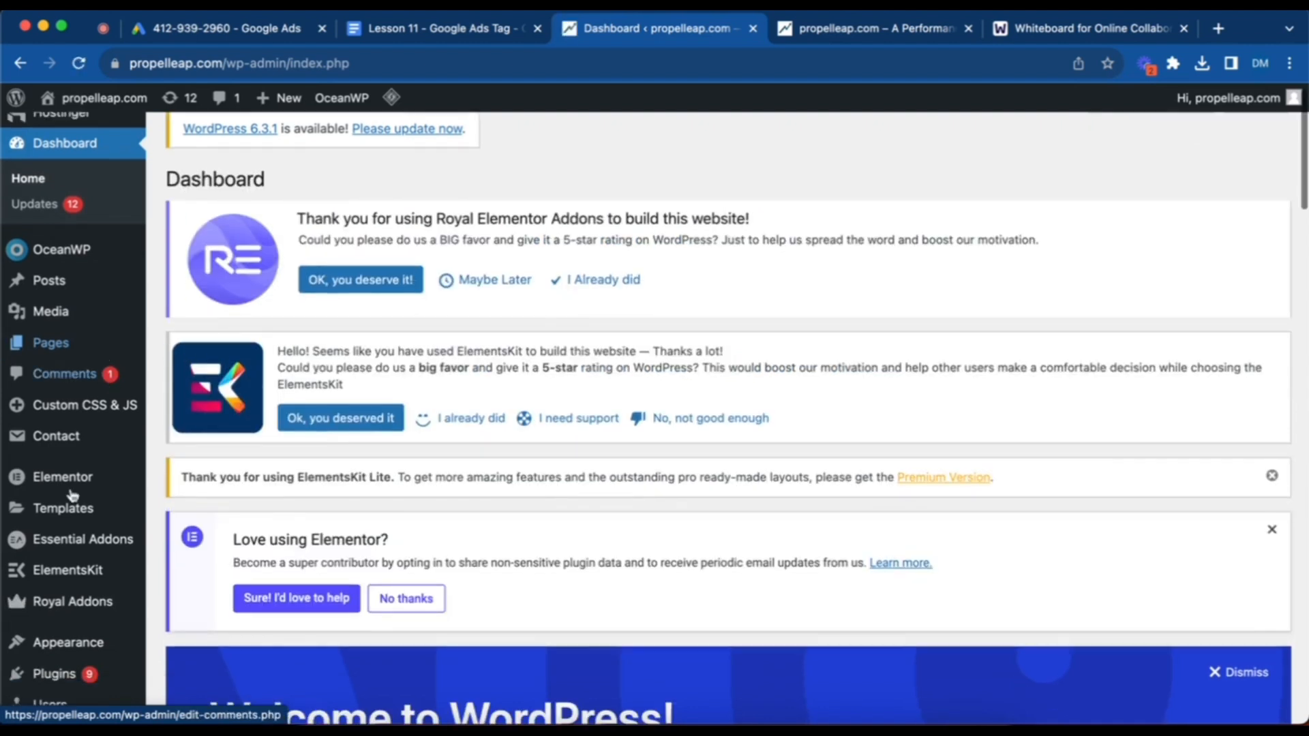
left_click(76, 428)
Step: Open the page for adding new plugins and search the plugin directory for "wp code"
scroll(77, 429, "down", 3)
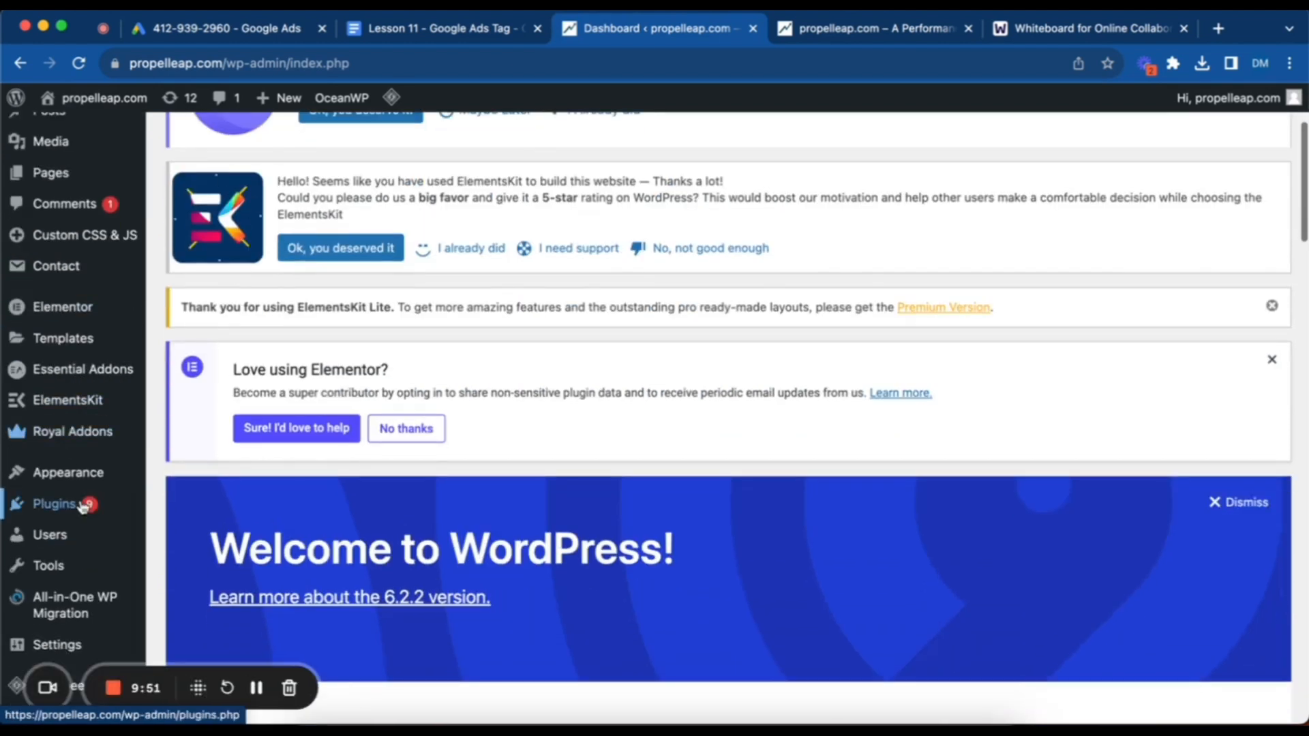
mouse_move(95, 508)
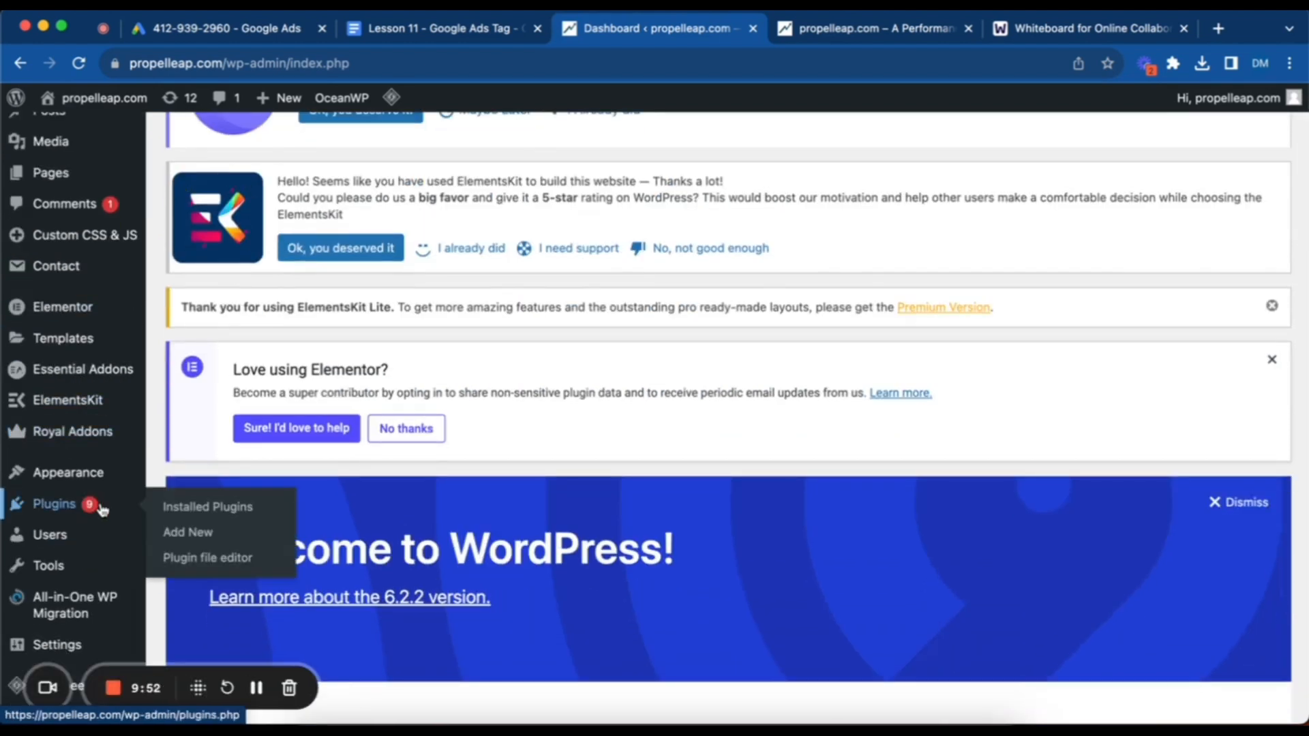
left_click(198, 541)
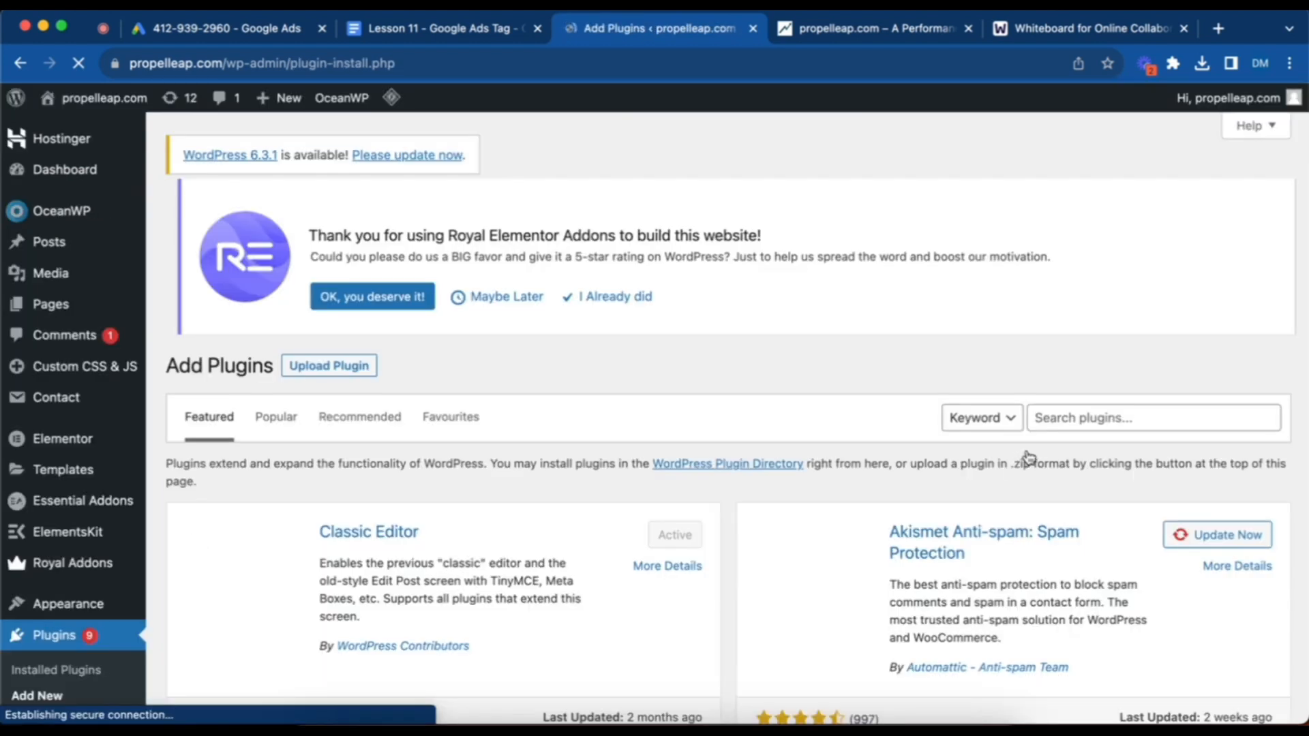
left_click(1066, 418)
type("wp code")
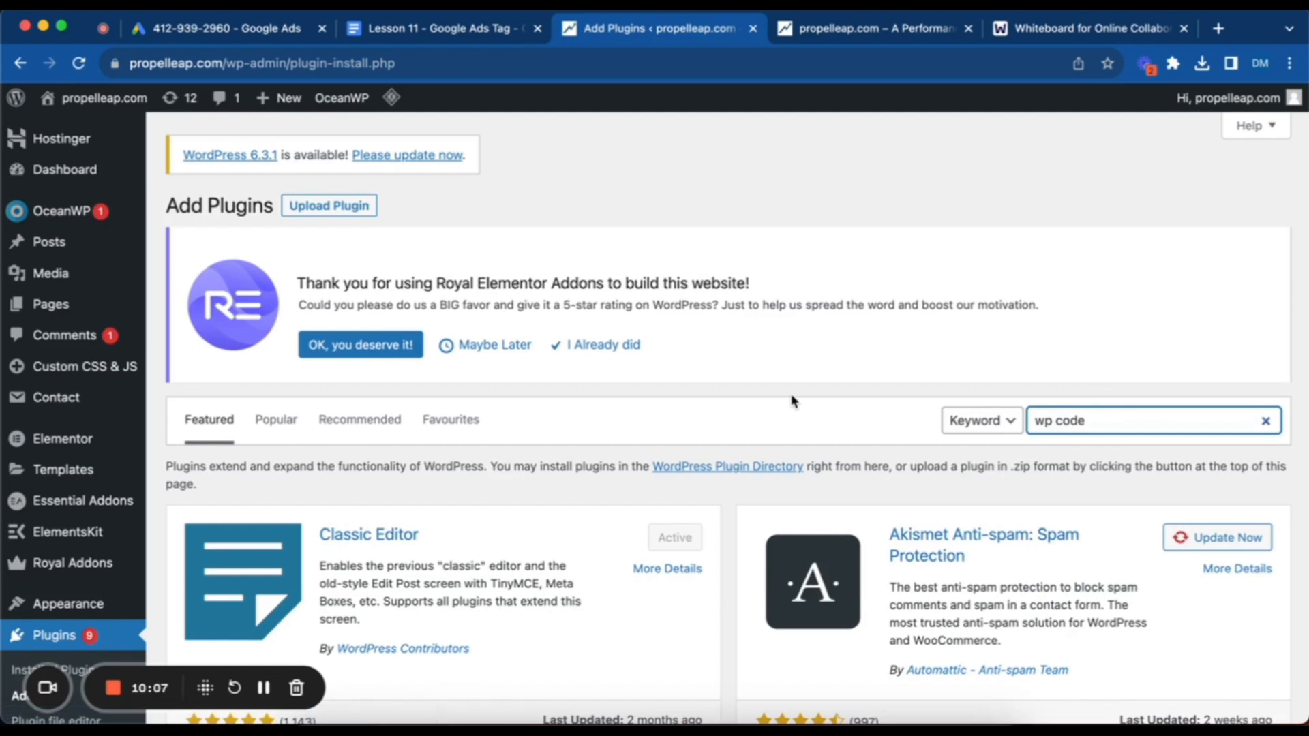
Step: Install and activate the "WPCode – Insert Headers and Footers + Custom Code Snippets" plugin from the search results
scroll(793, 401, "down", 3)
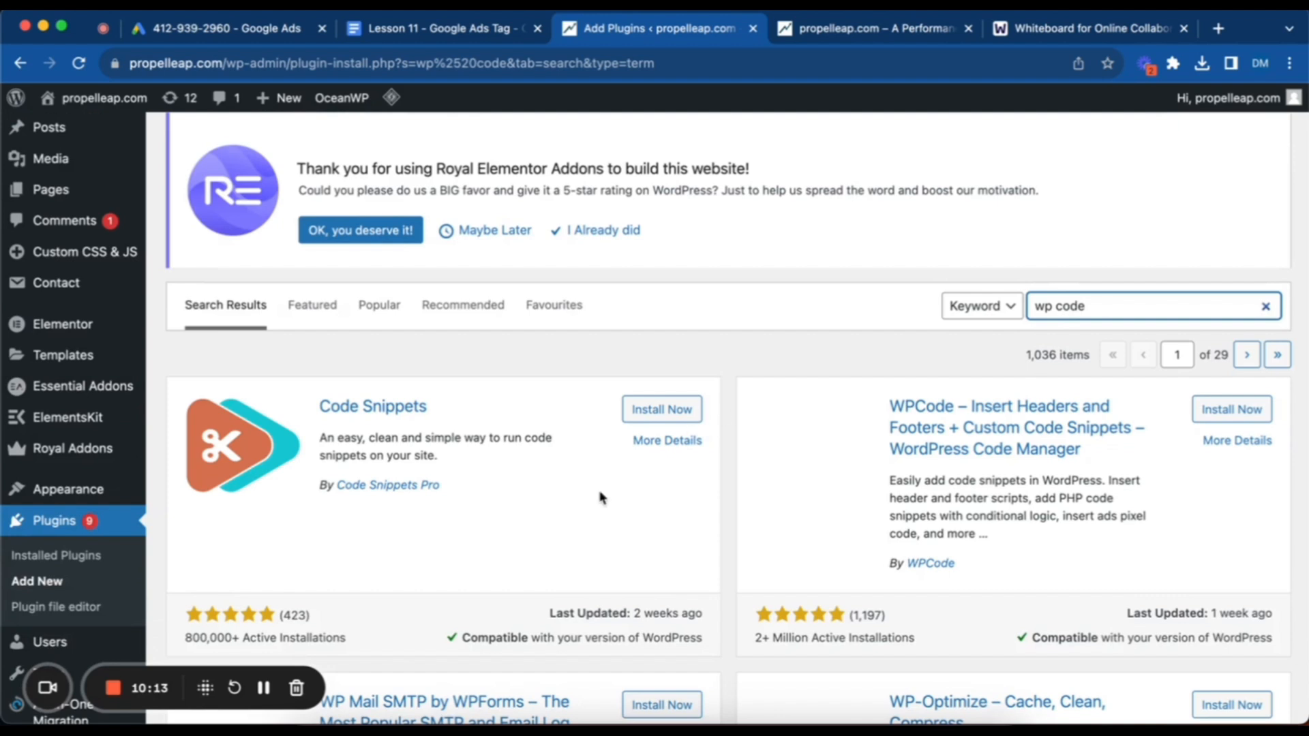
scroll(601, 498, "down", 1)
scroll(601, 498, "down", 3)
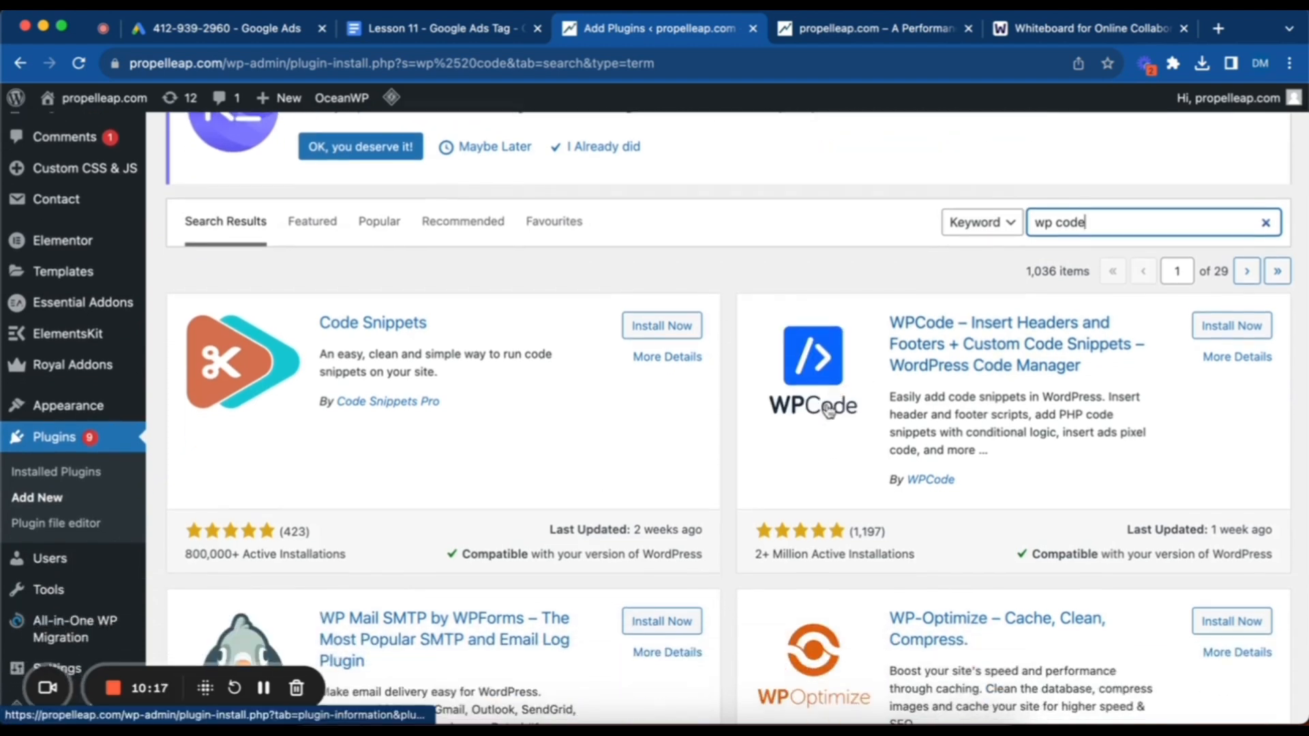
left_click(1243, 334)
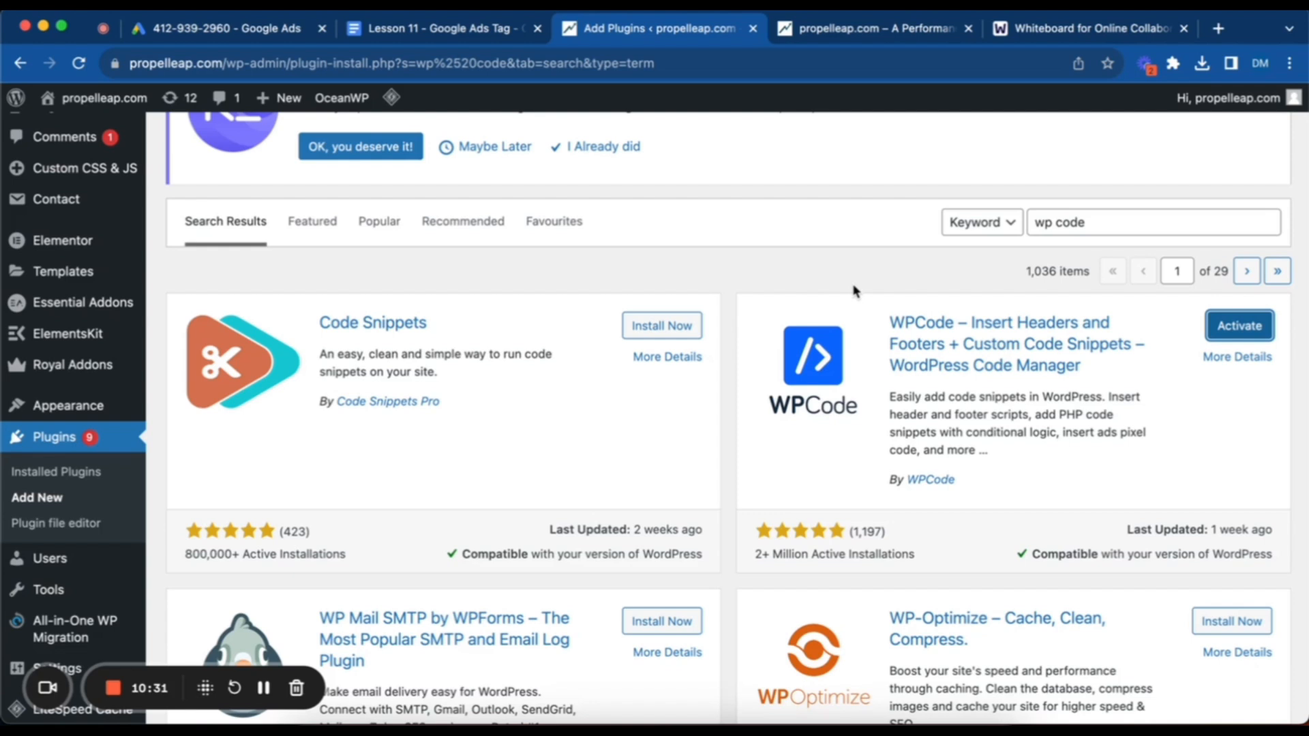
left_click(1255, 339)
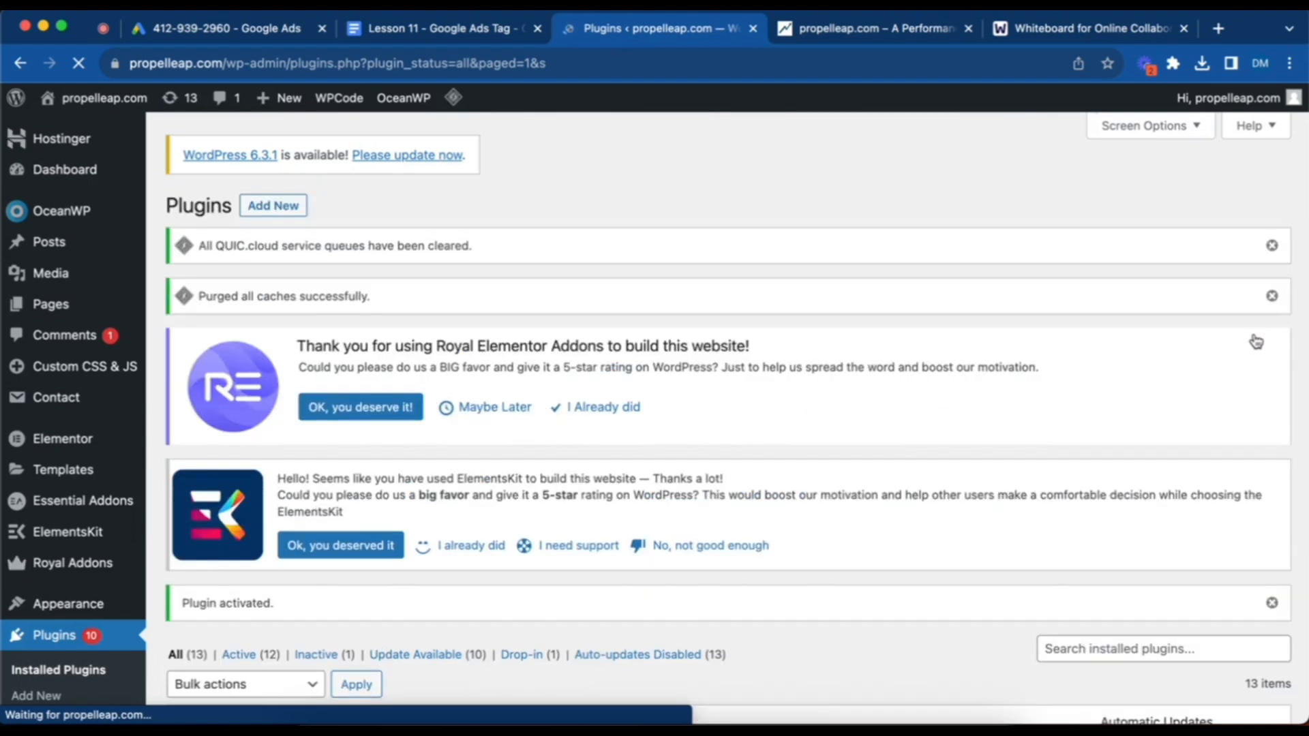
Step: Open the Header & Footer page of the Code Snippets plugin in the WordPress admin
scroll(34, 526, "down", 3)
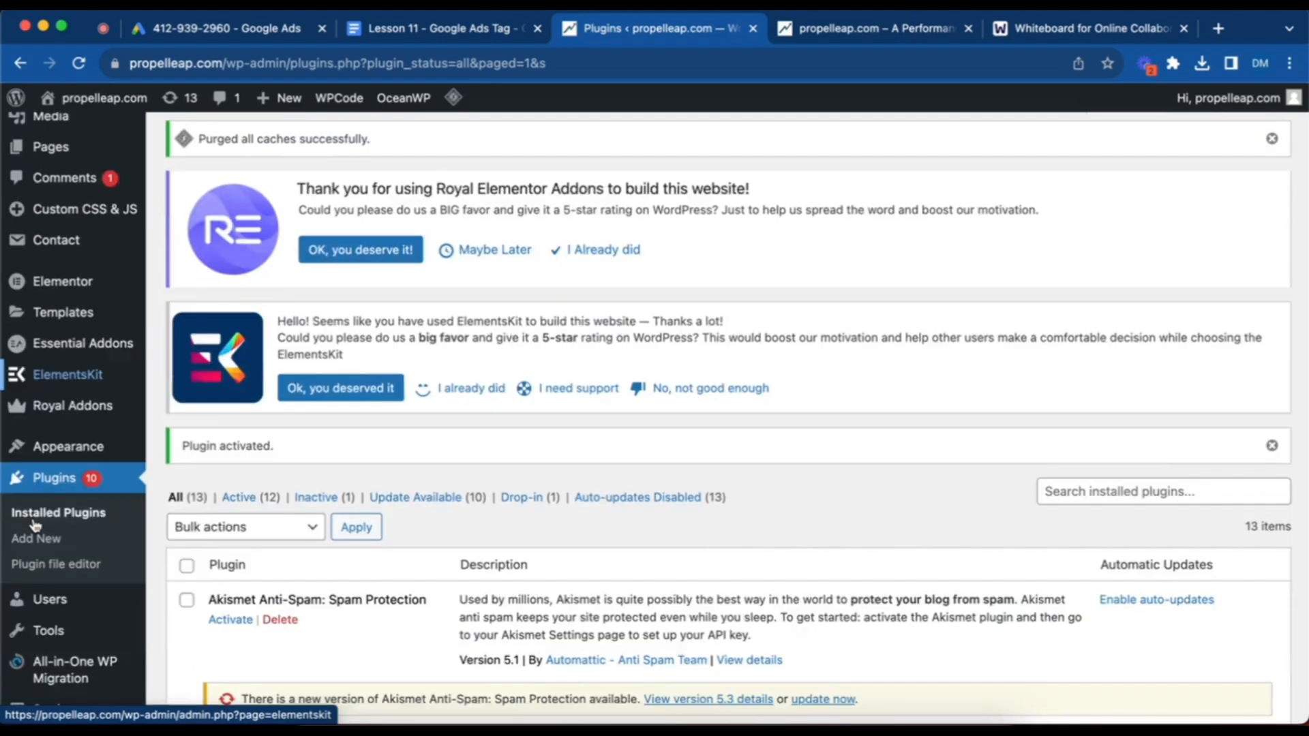
scroll(34, 526, "down", 2)
scroll(34, 525, "down", 3)
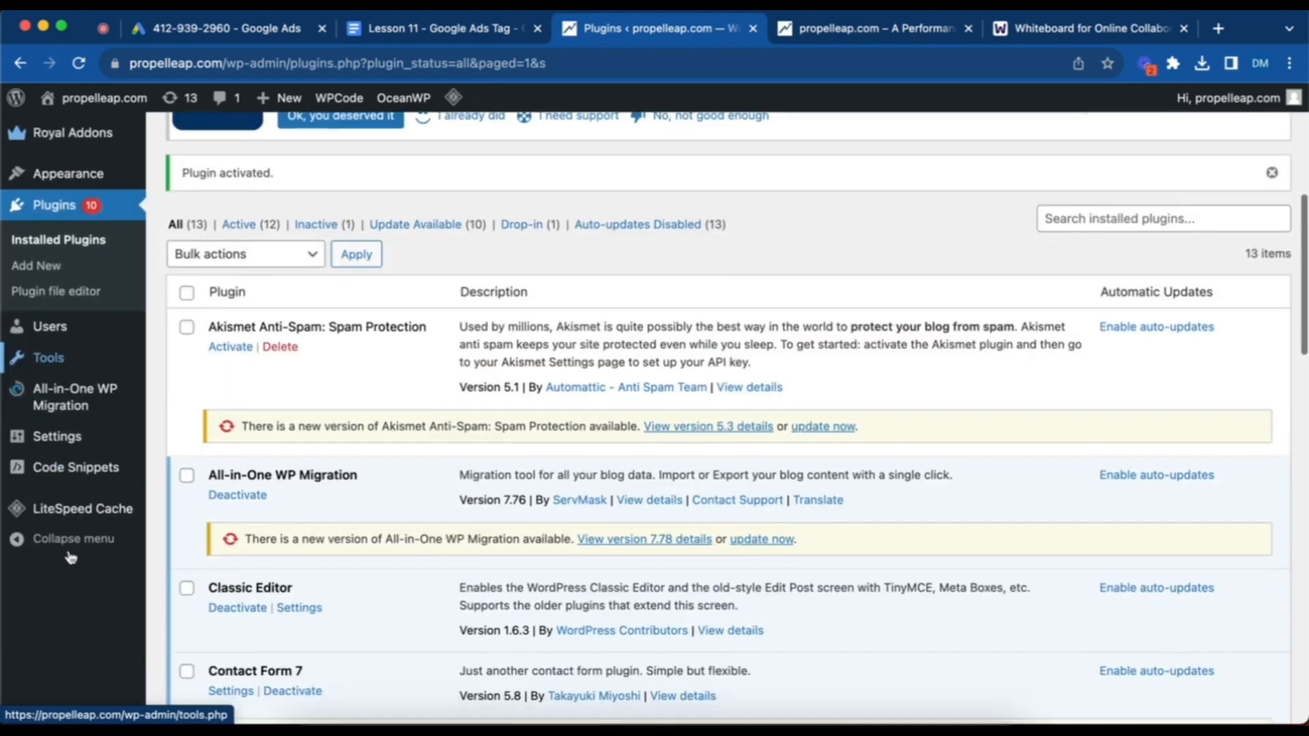
scroll(68, 555, "down", 3)
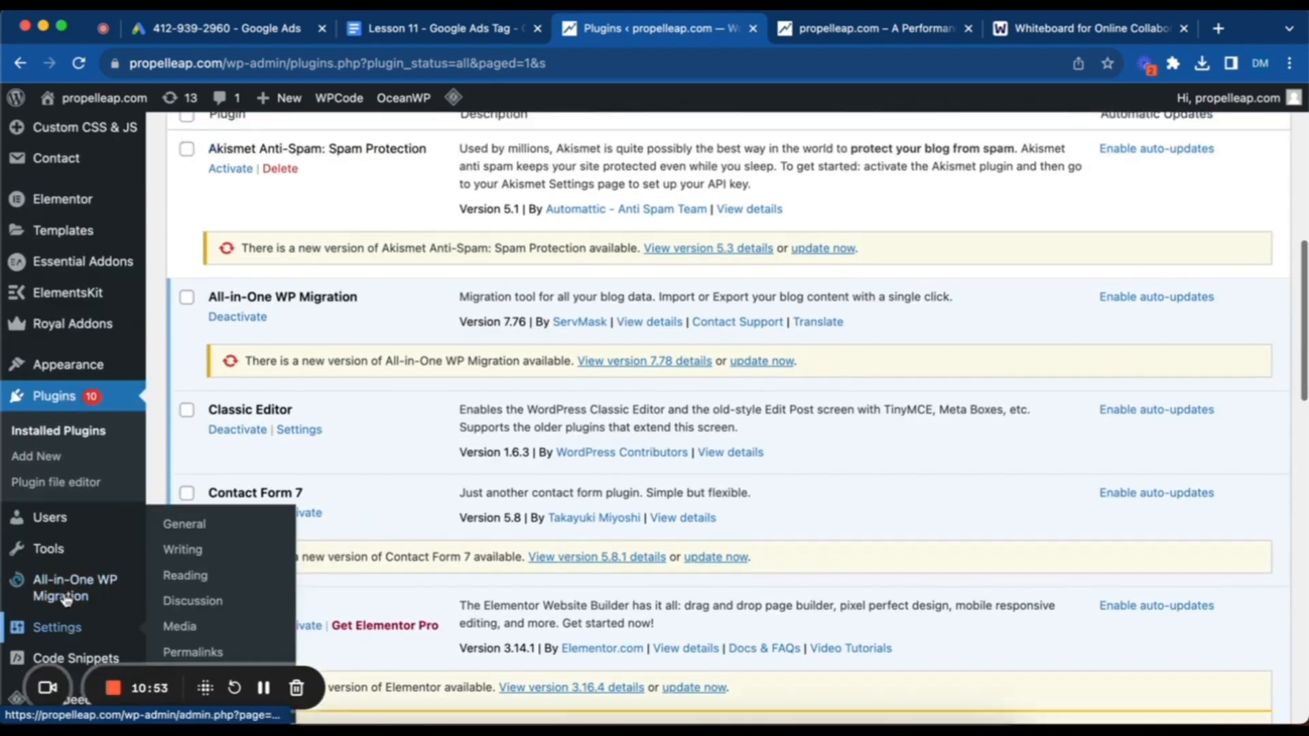
scroll(65, 600, "down", 8)
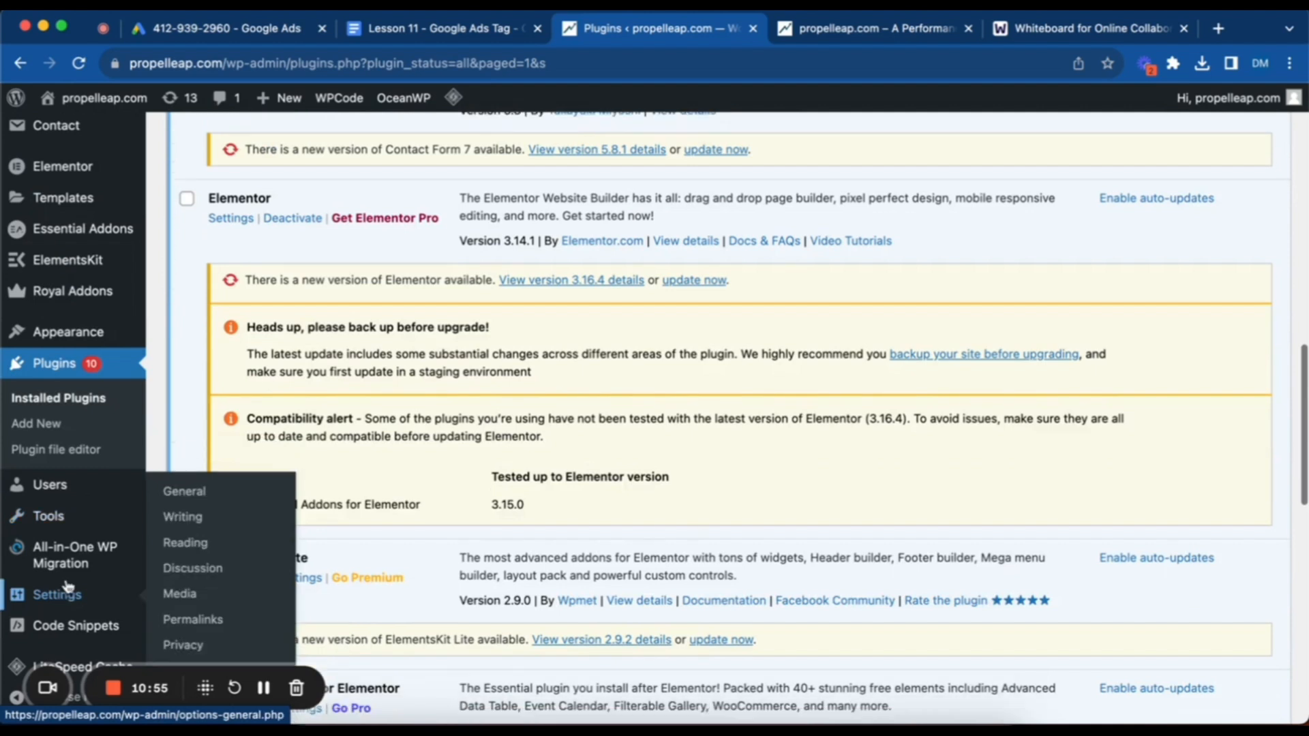
mouse_move(73, 626)
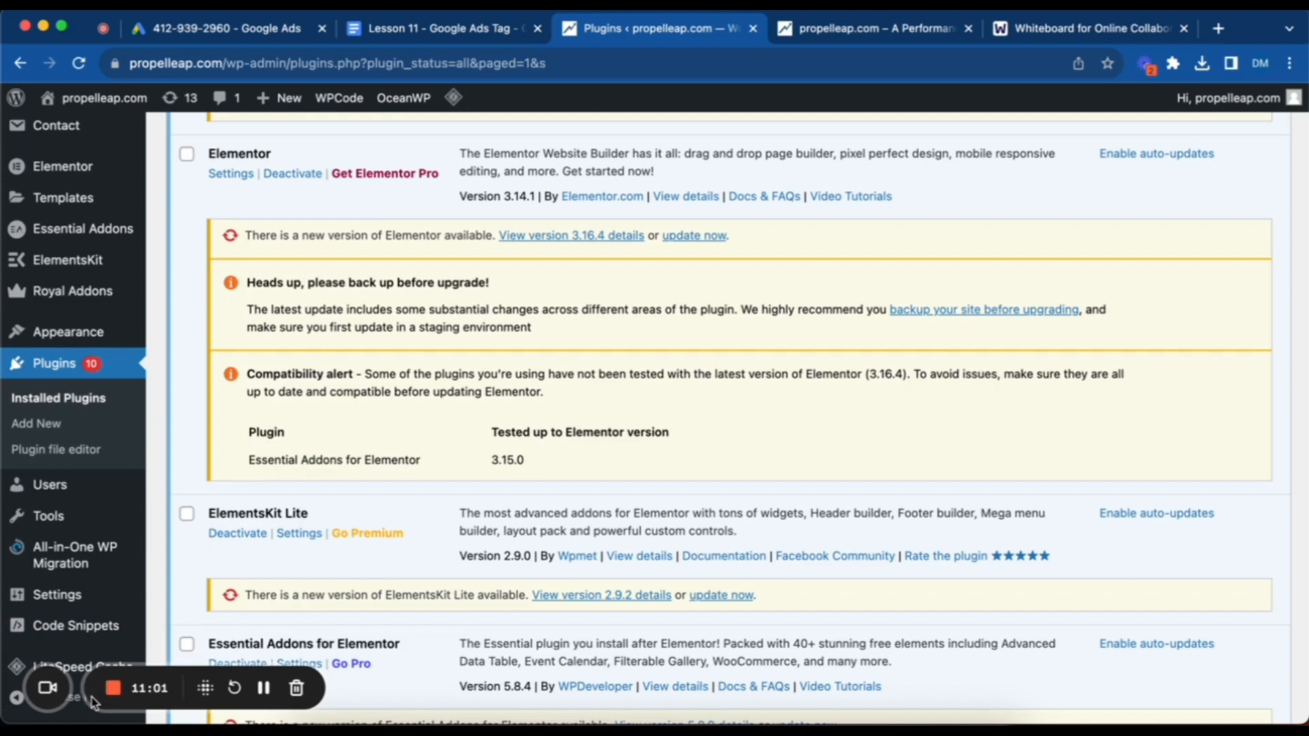
left_click_drag(205, 689, 1195, 647)
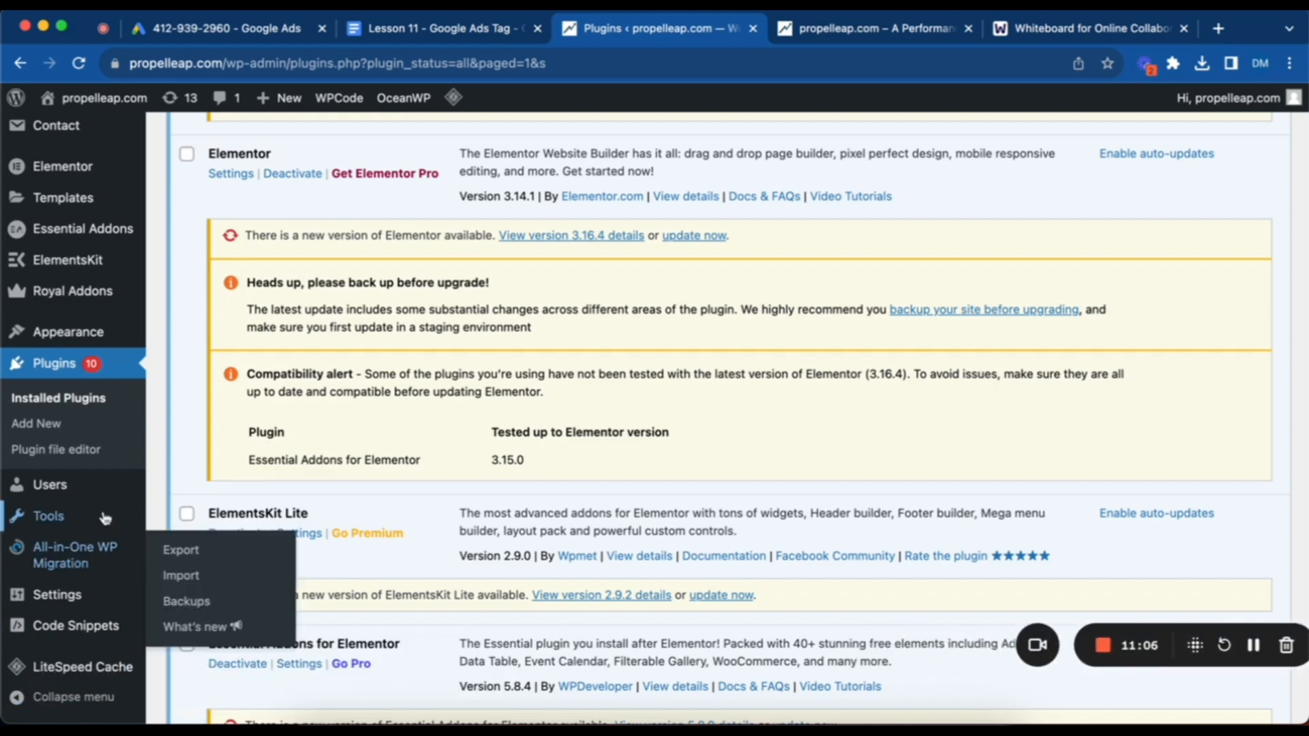
scroll(57, 634, "down", 1)
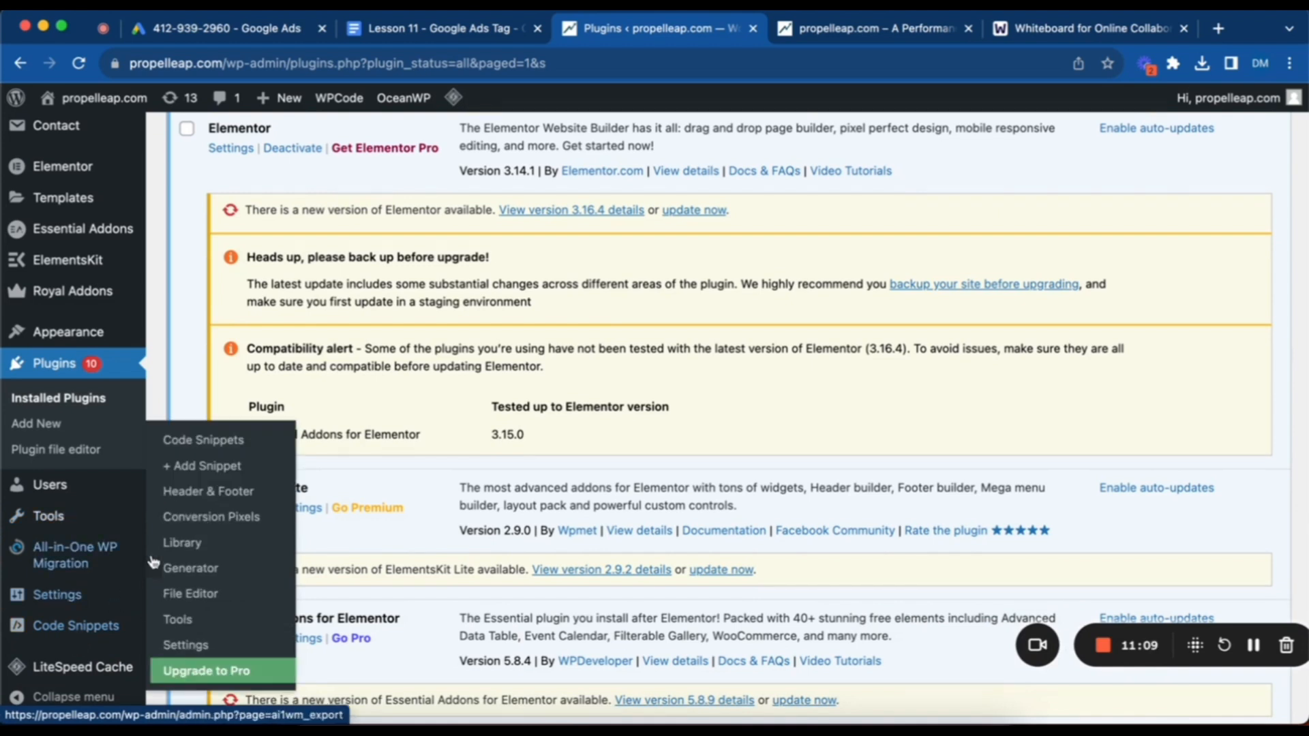
left_click(233, 496)
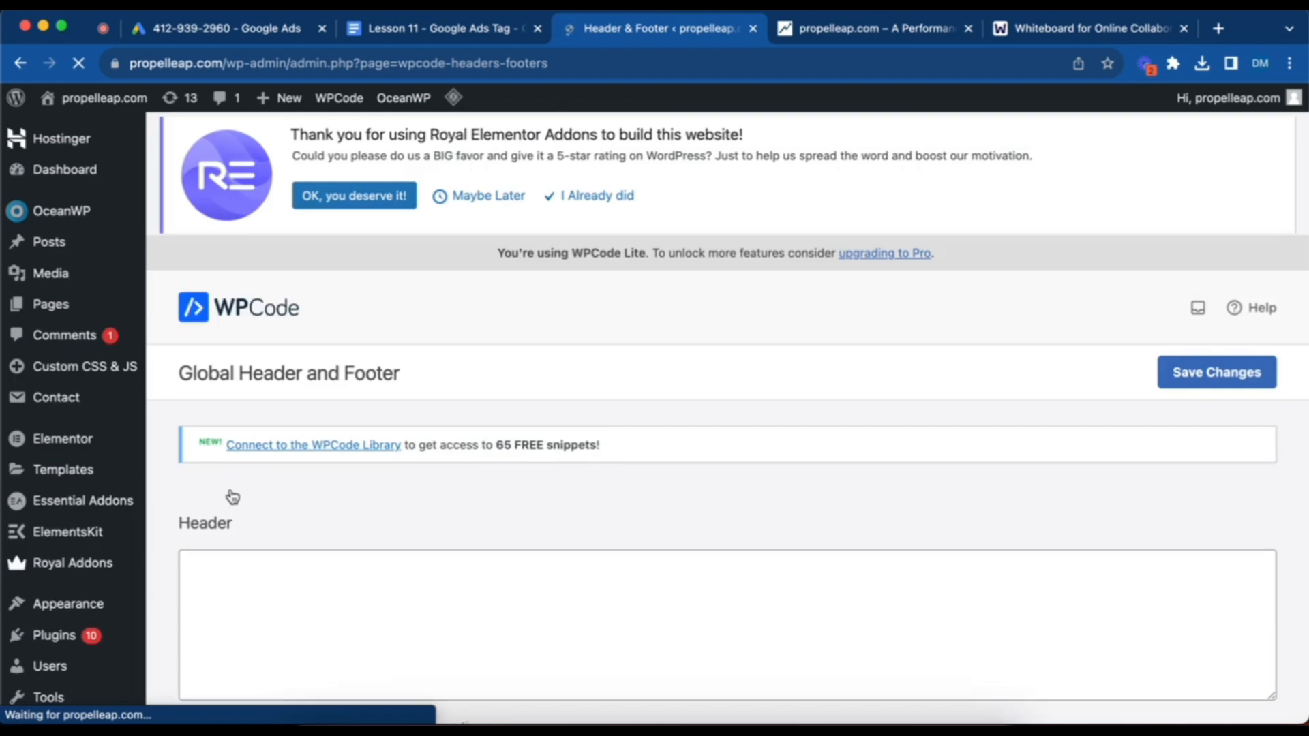
Step: Switch to the Google Ads tag setup and copy the complete Google tag code from its opening comment through the closing script tag
left_click(229, 21)
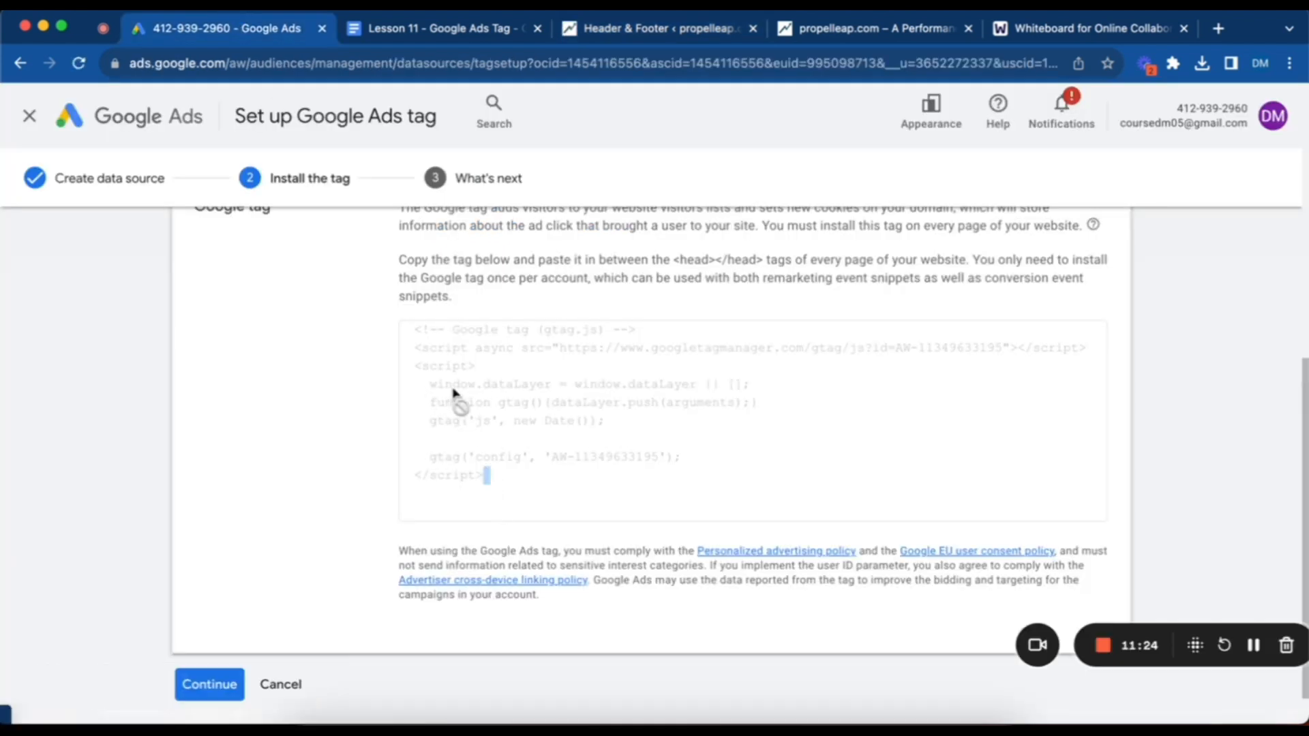
left_click_drag(453, 394, 424, 345)
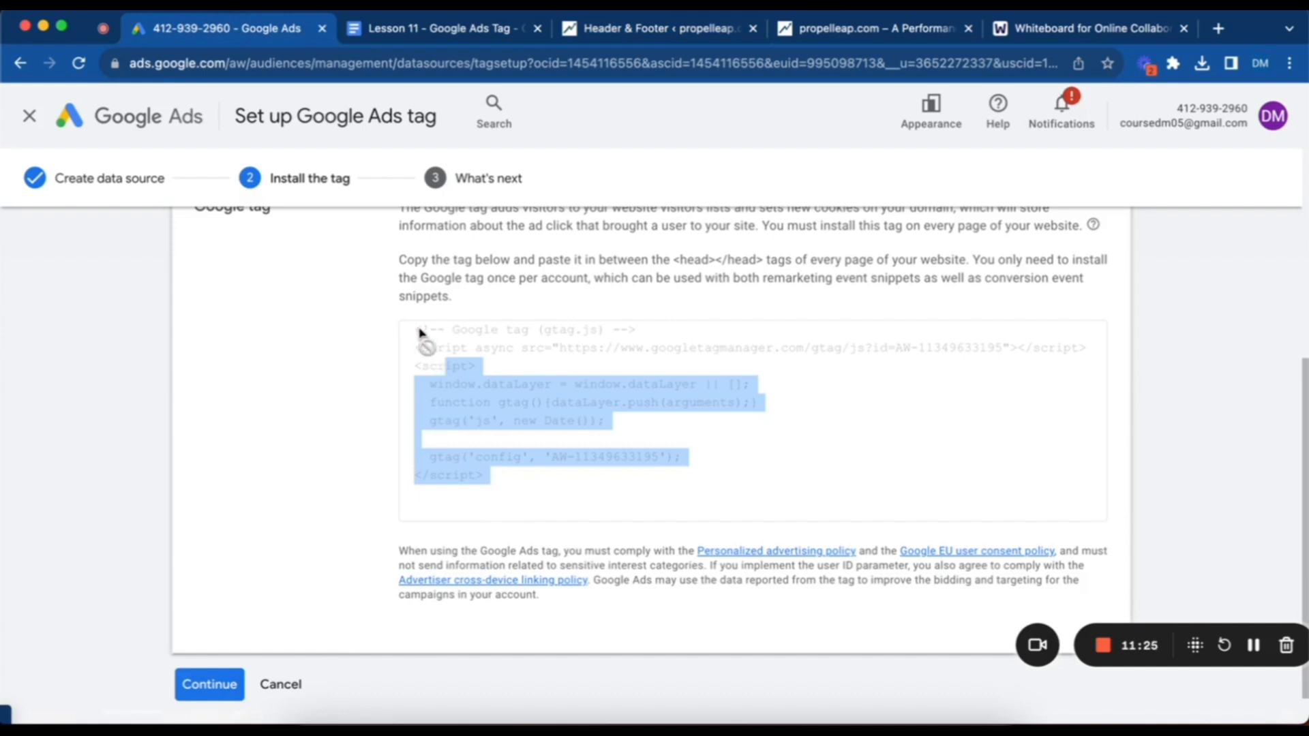
left_click(423, 341)
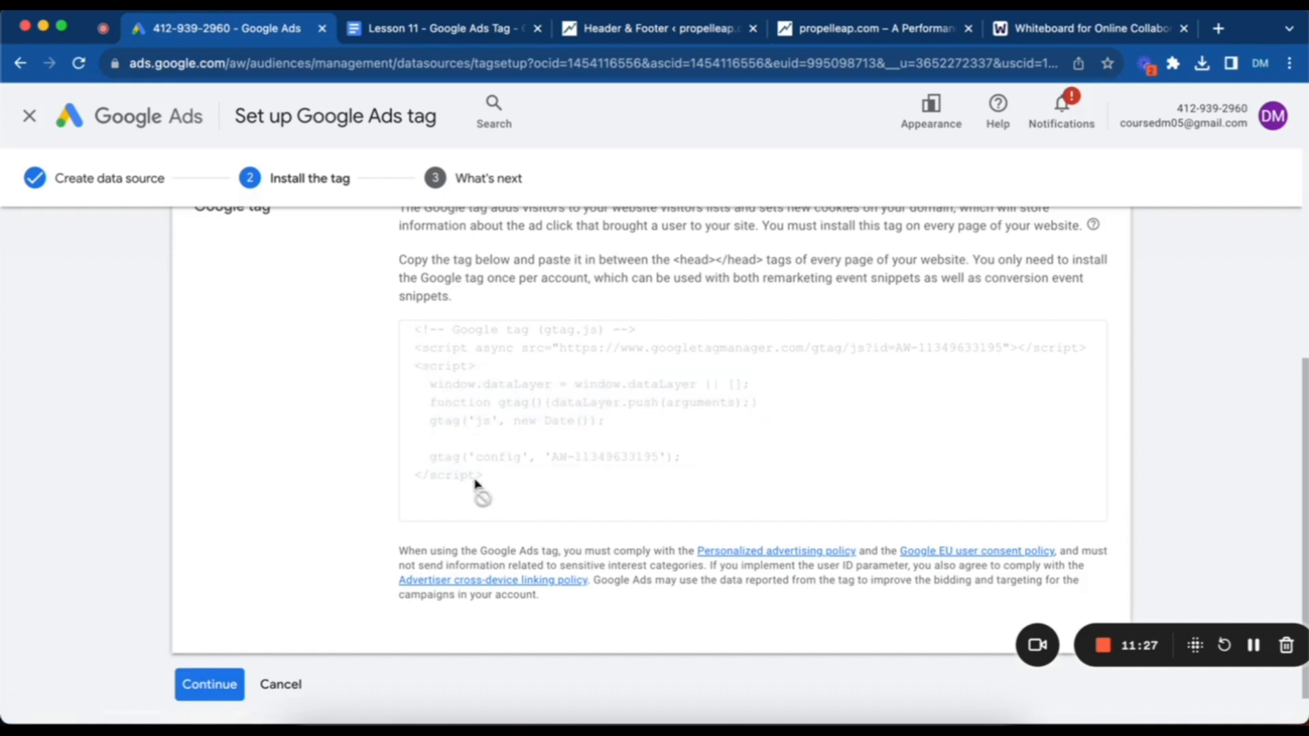
scroll(477, 486, "up", 2)
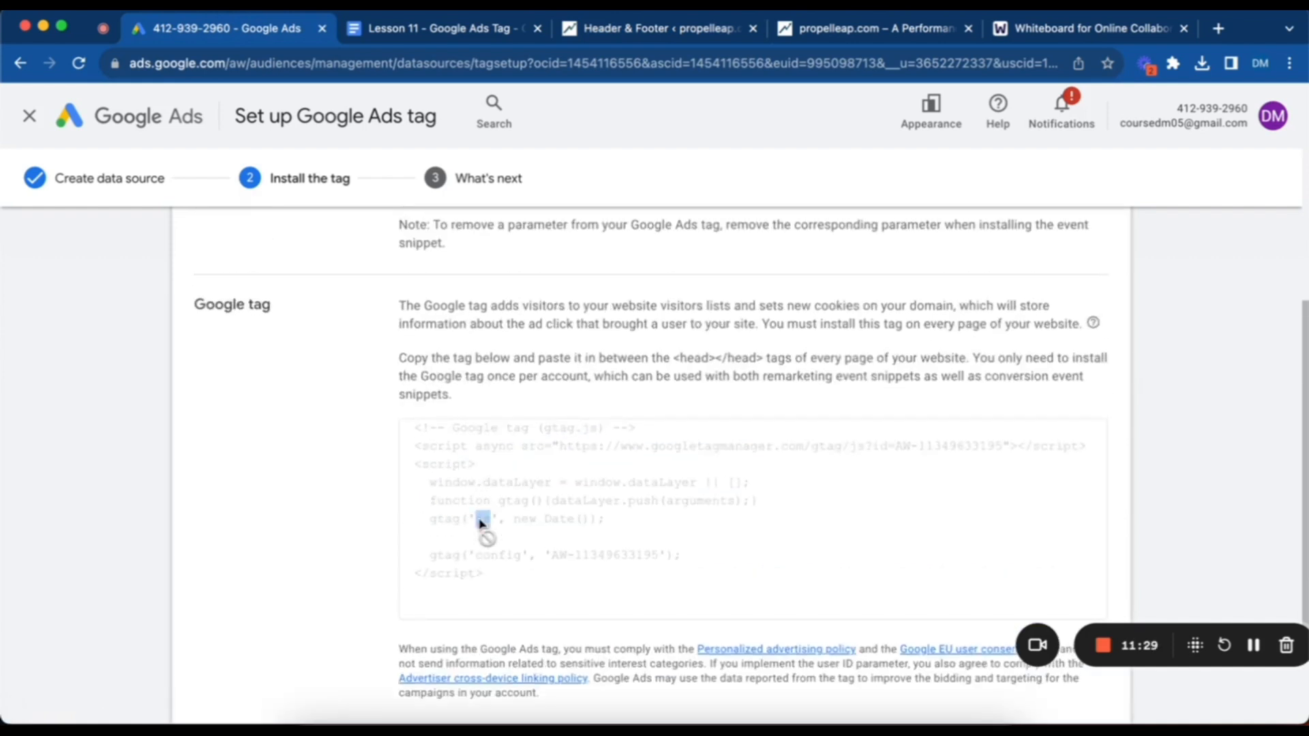
triple_click(480, 520)
left_click_drag(483, 591, 412, 434)
key("super+c")
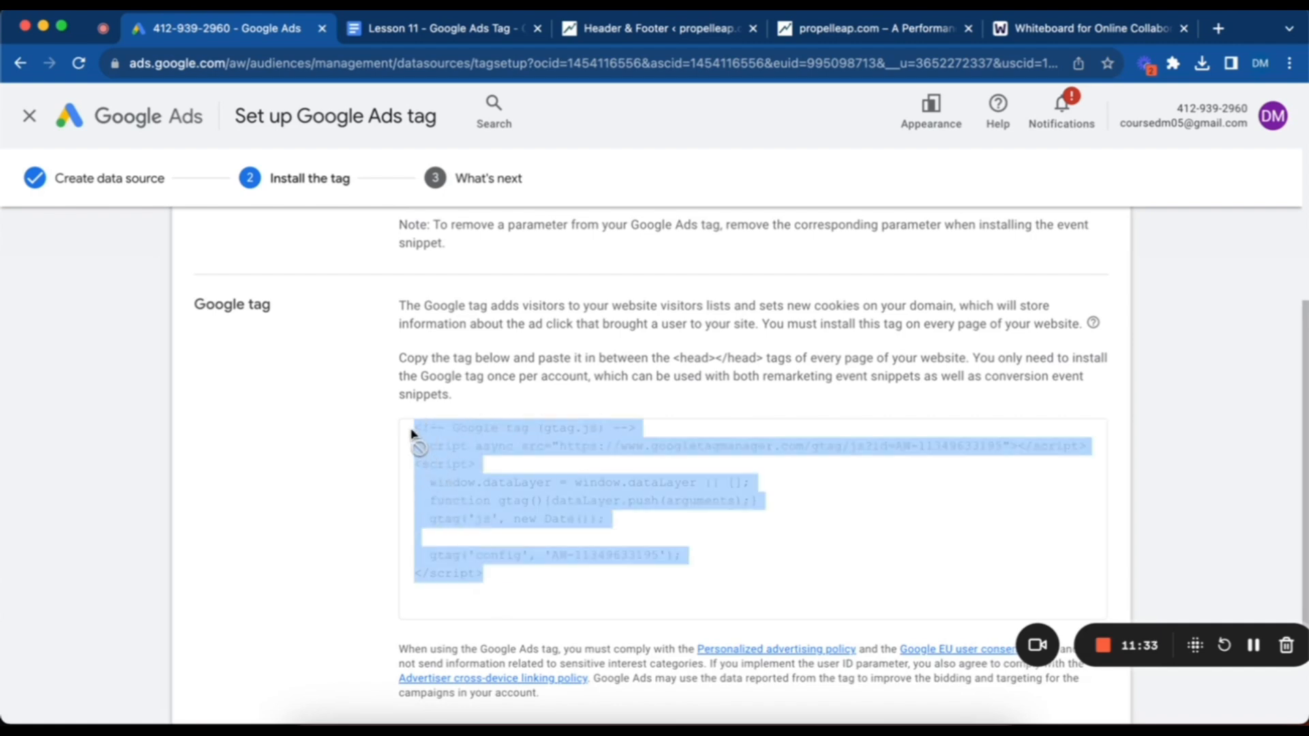
scroll(613, 477, "down", 3)
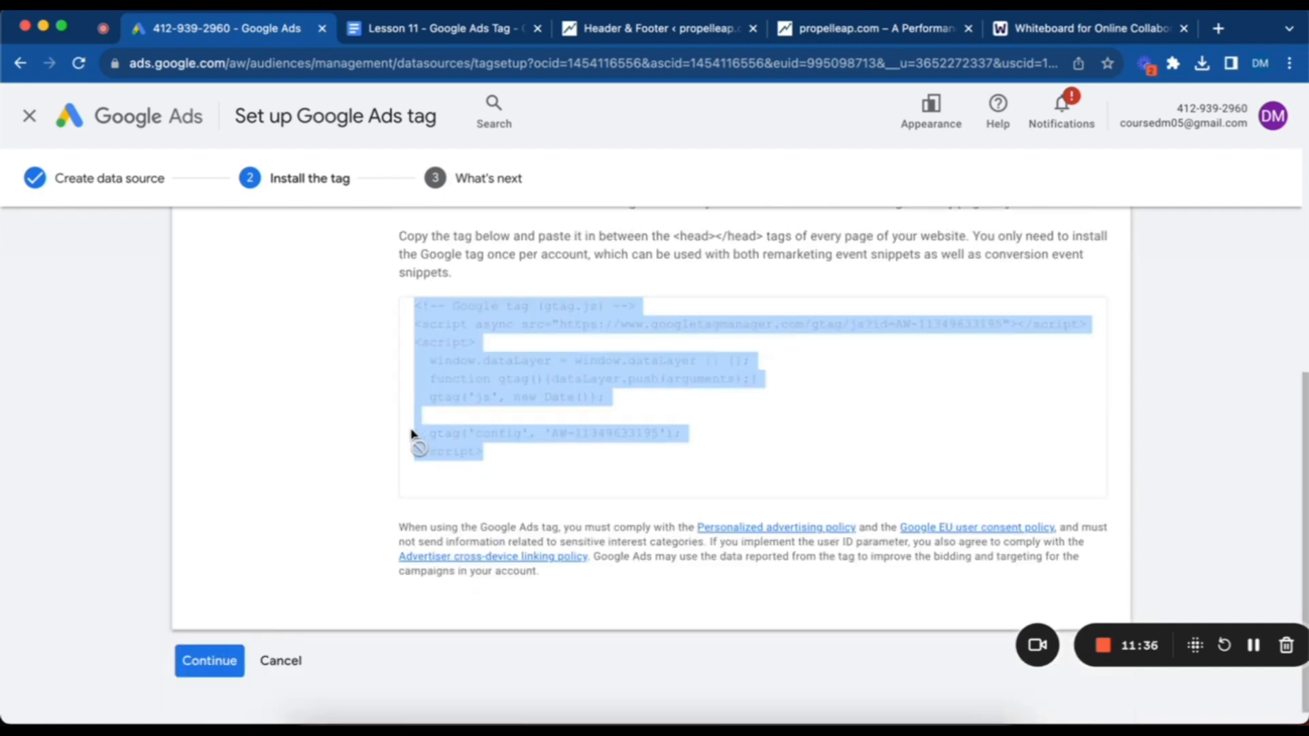
Step: Return to WPCode's Global Header and Footer page, paste the Google tag code into the Header section and save the changes
left_click(694, 31)
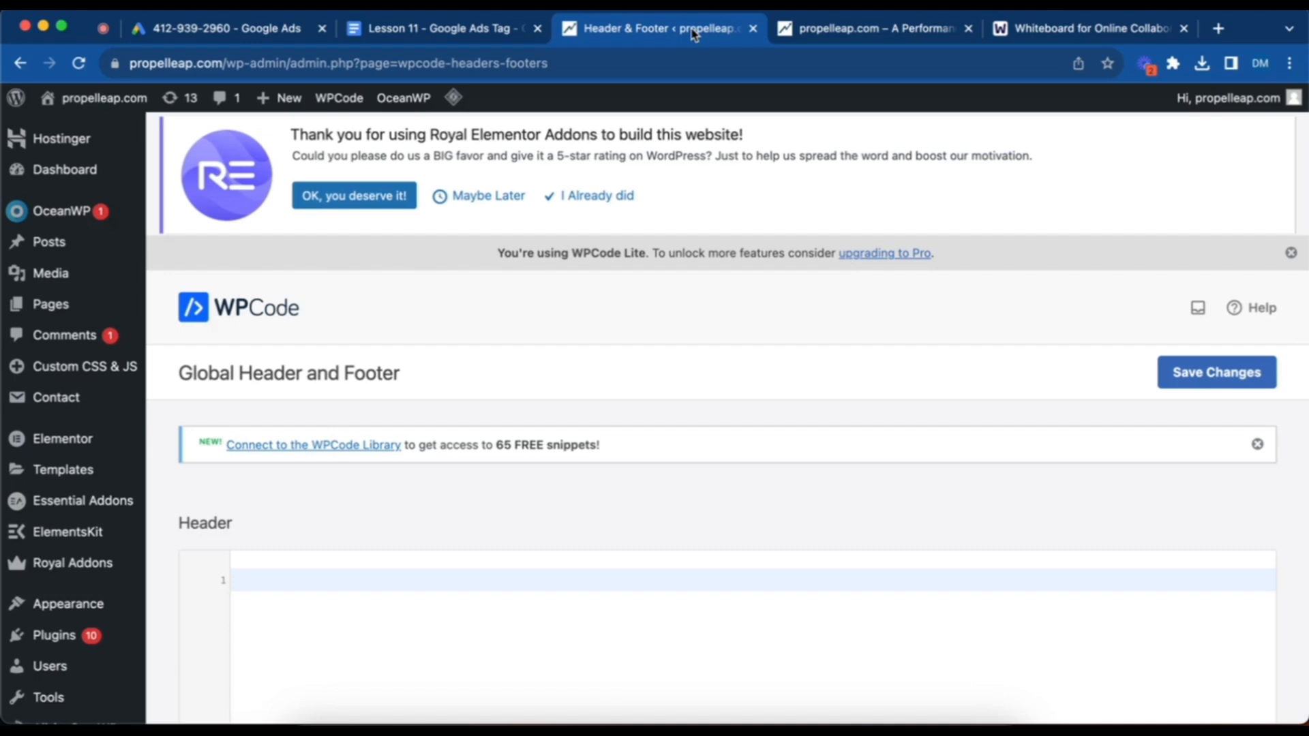
left_click(456, 572)
key("super+v")
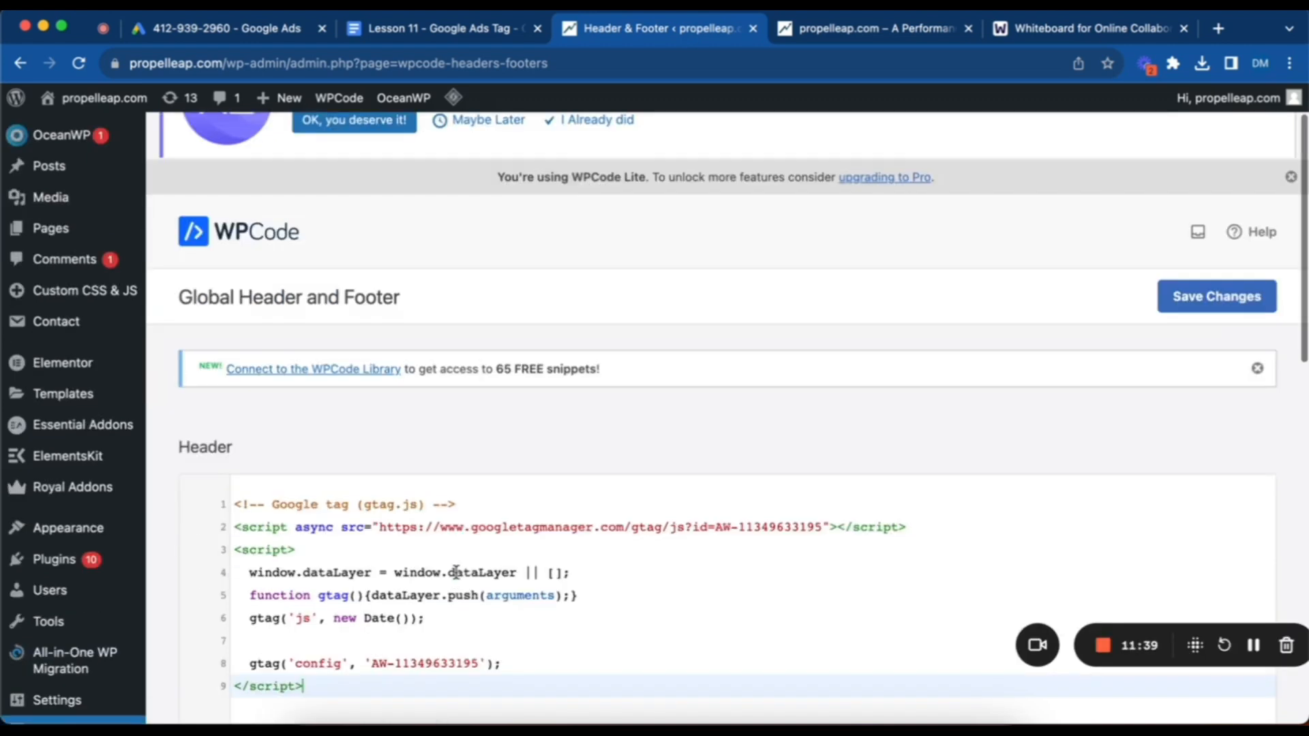
scroll(457, 576, "down", 4)
scroll(456, 579, "down", 5)
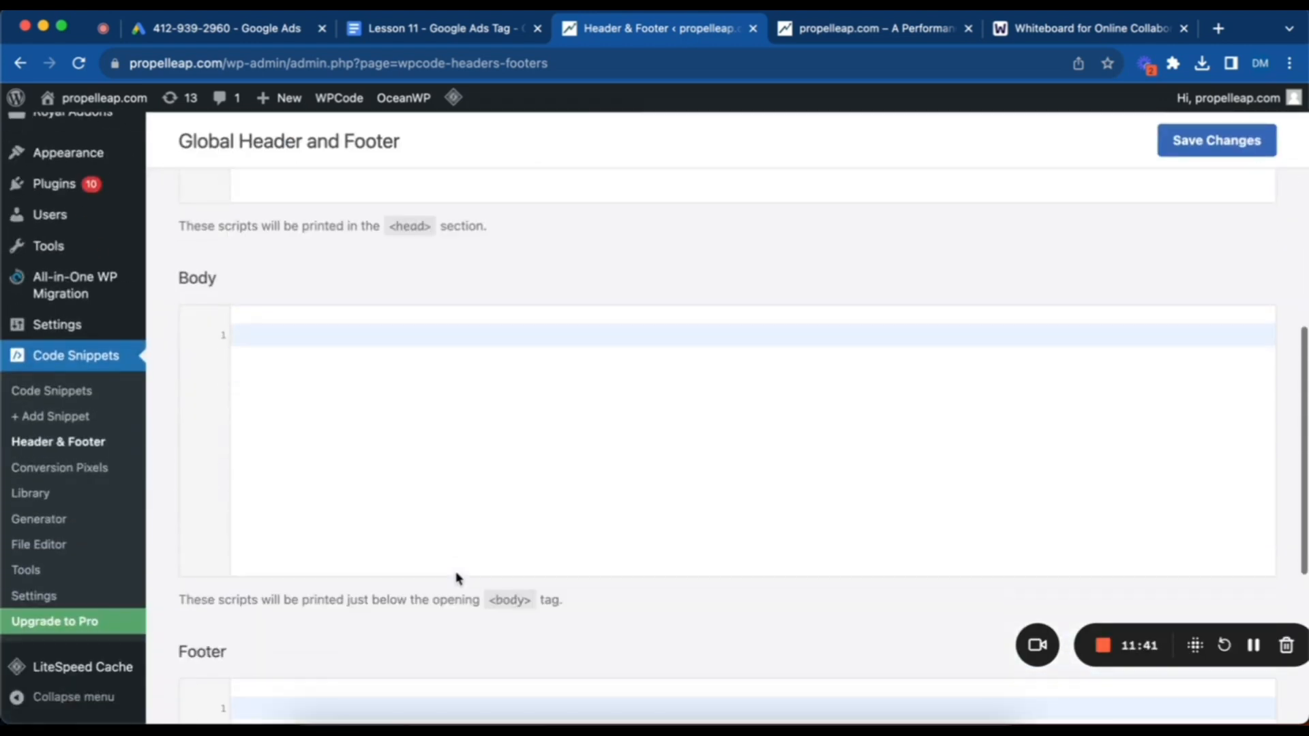
scroll(453, 578, "up", 10)
left_click(1183, 376)
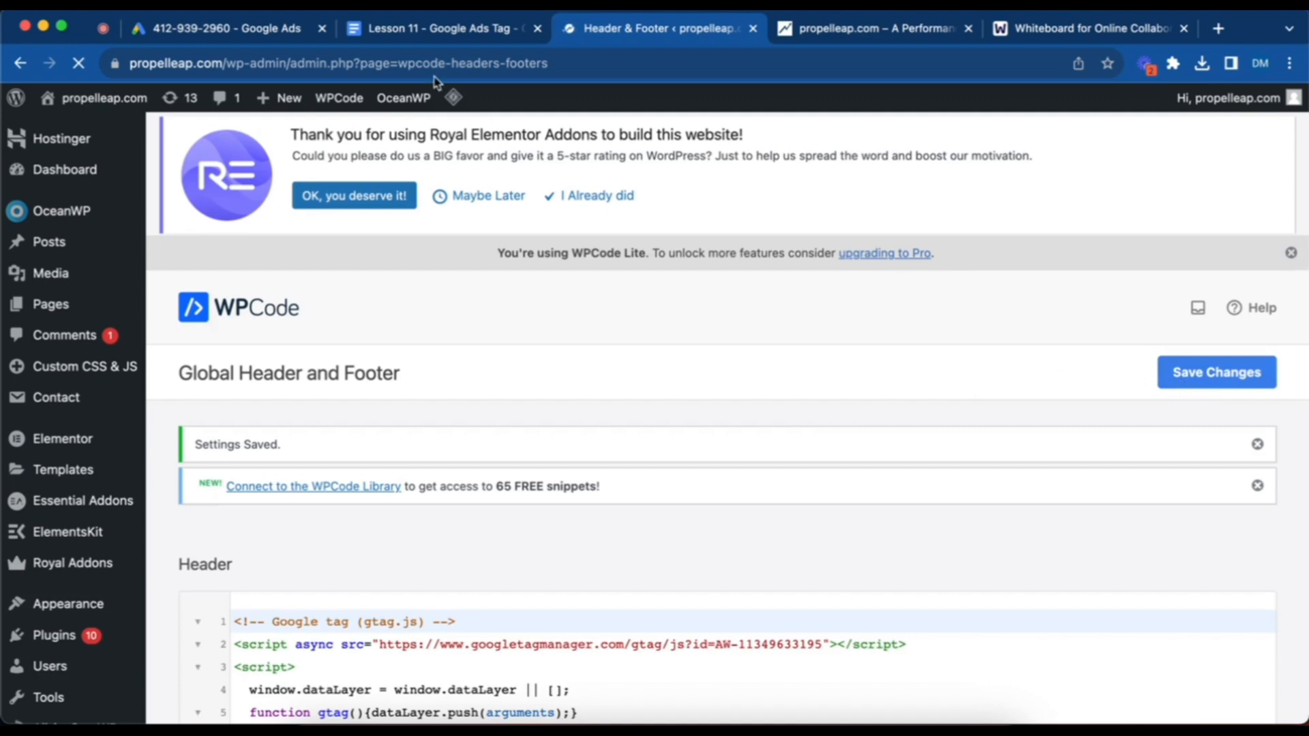
Step: Return to Google Ads and finish the tag setup, going back to the data sources in Audience manager
left_click(259, 29)
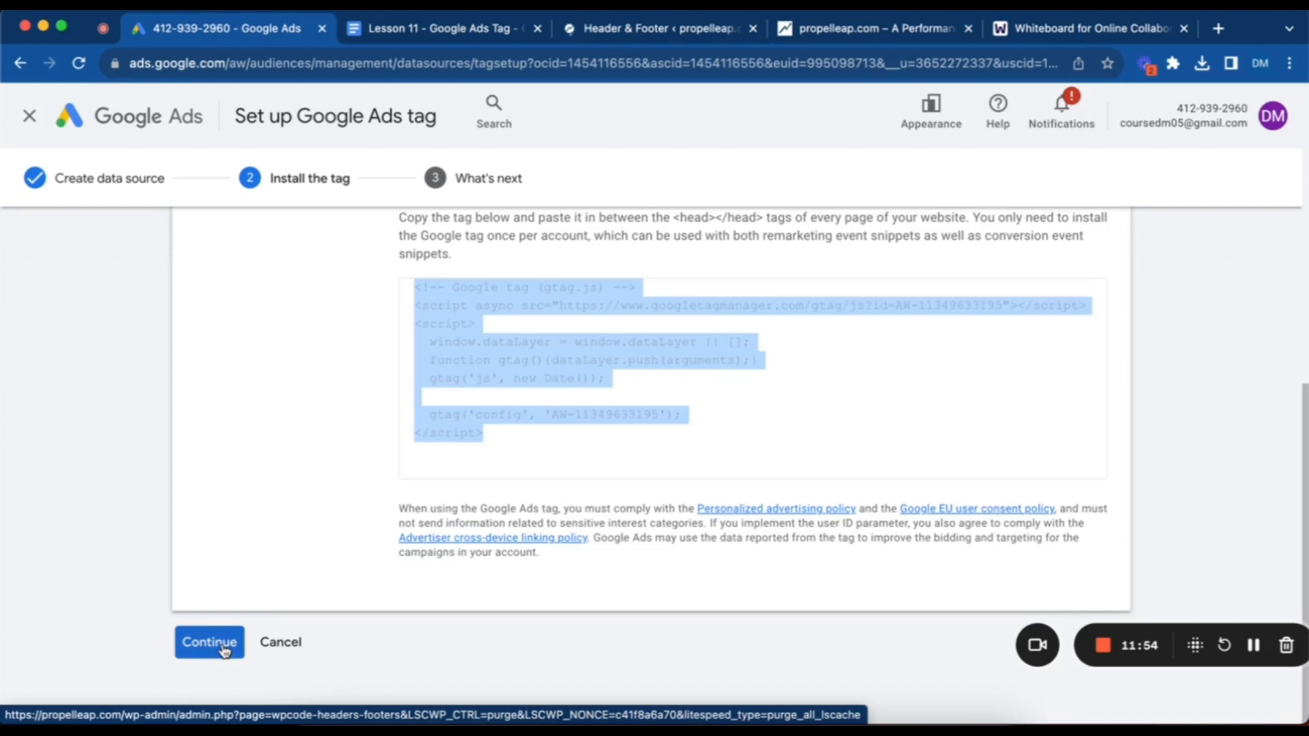
left_click(225, 651)
left_click(196, 408)
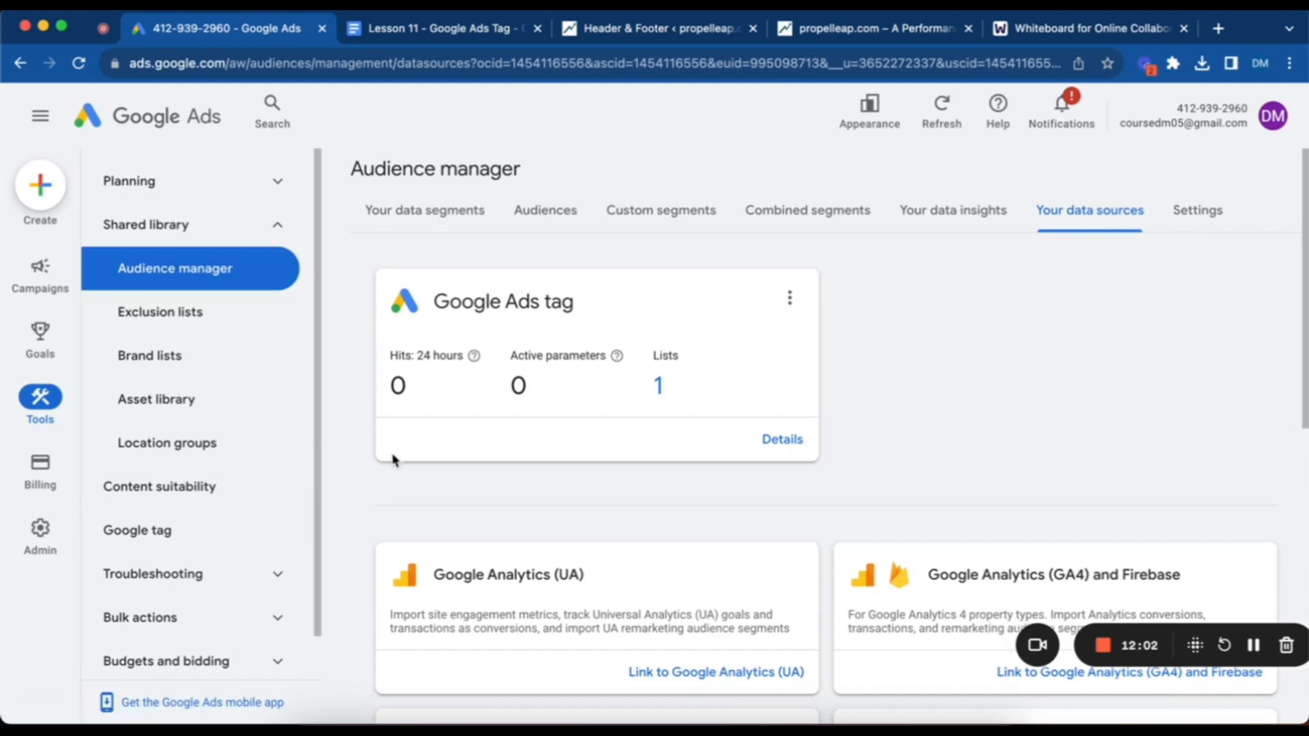
Step: Switch to the live propelleap.com site and reload its homepage
left_click(677, 38)
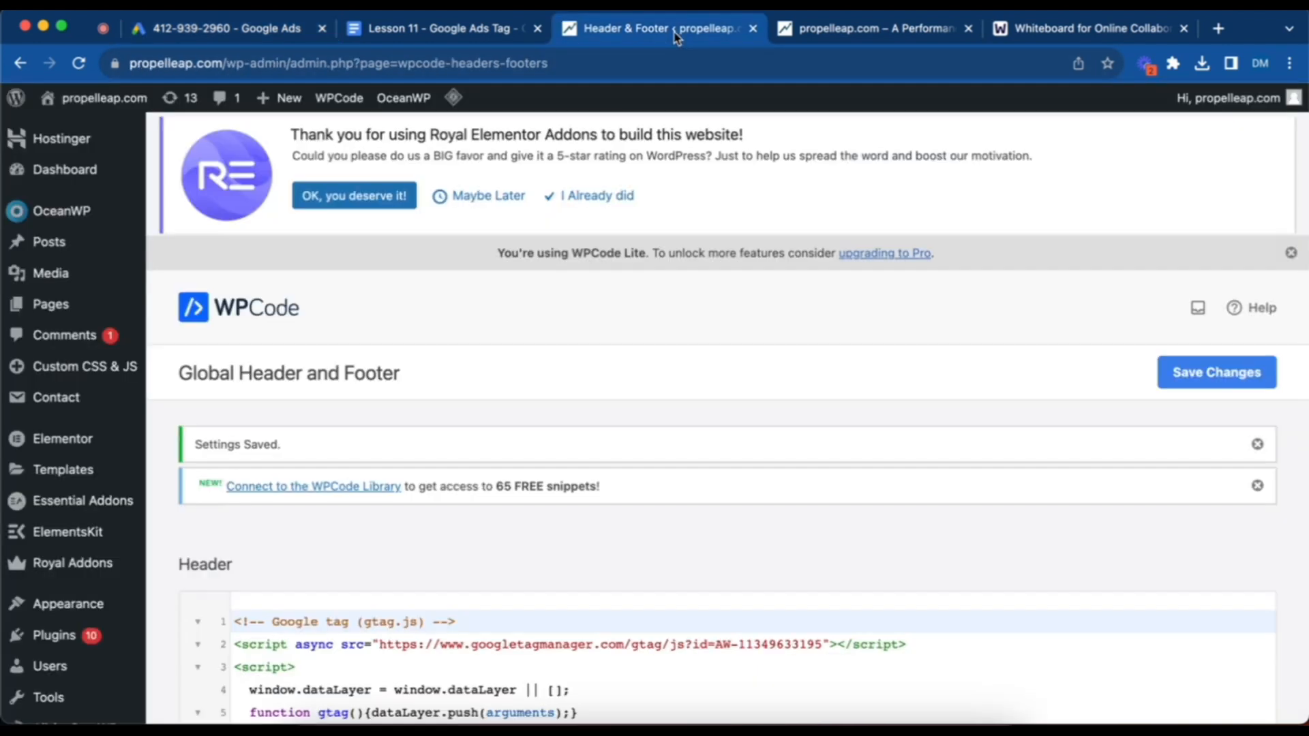
left_click(842, 39)
left_click(816, 55)
key("Return")
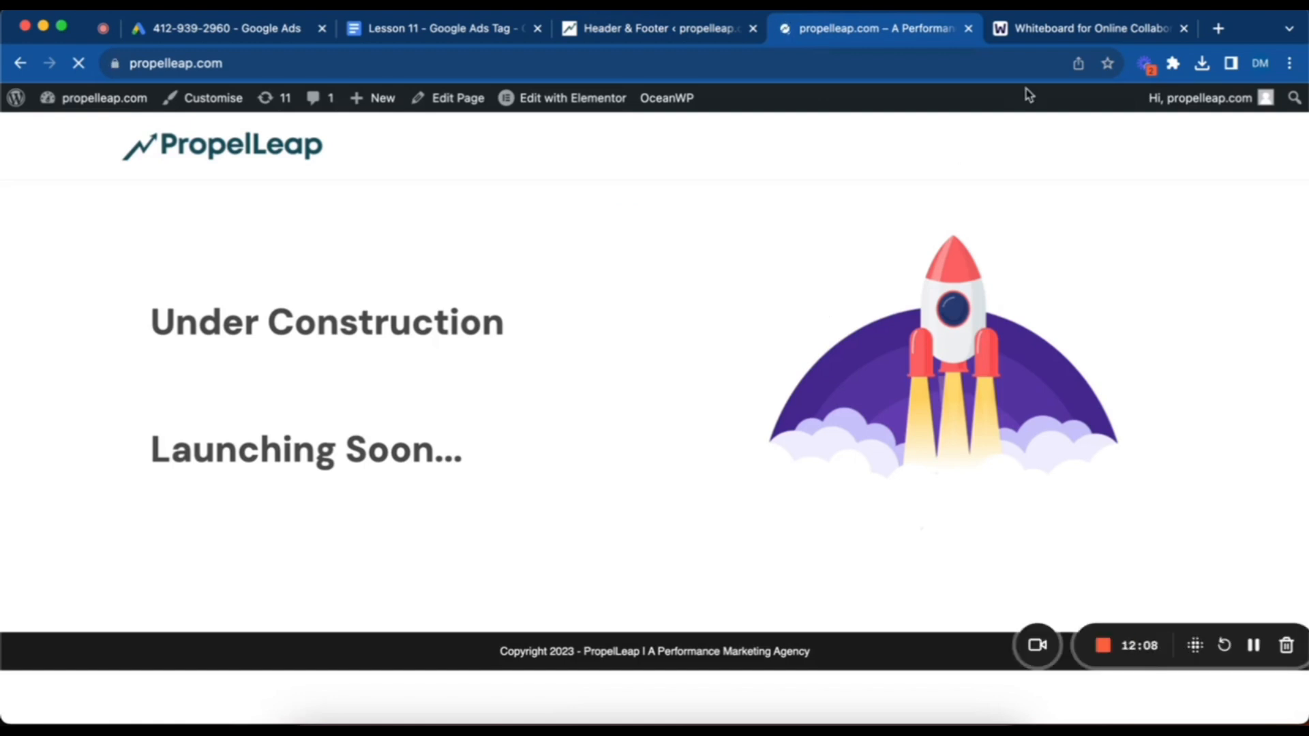
Step: Search the web for "google tag assistant" in a new tab and open the Tag Assistant Legacy page in the Chrome Web Store
left_click(1063, 40)
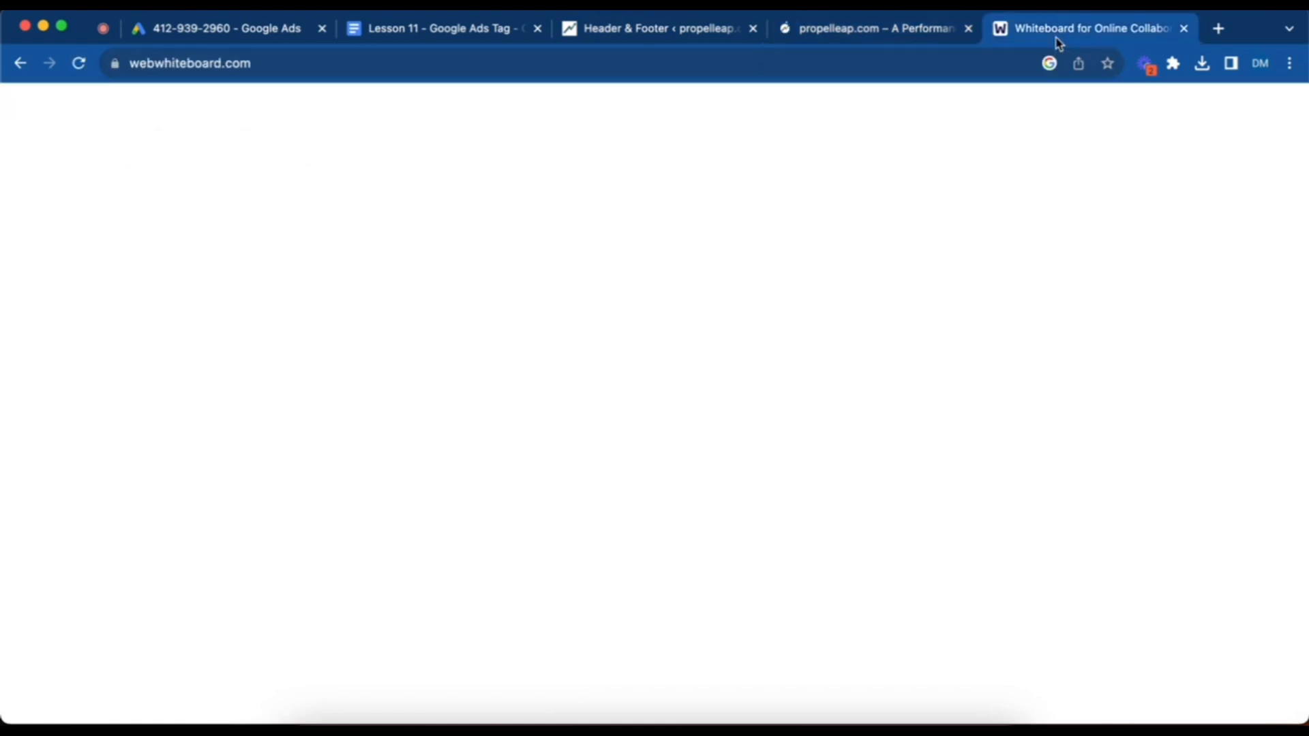
left_click(934, 62)
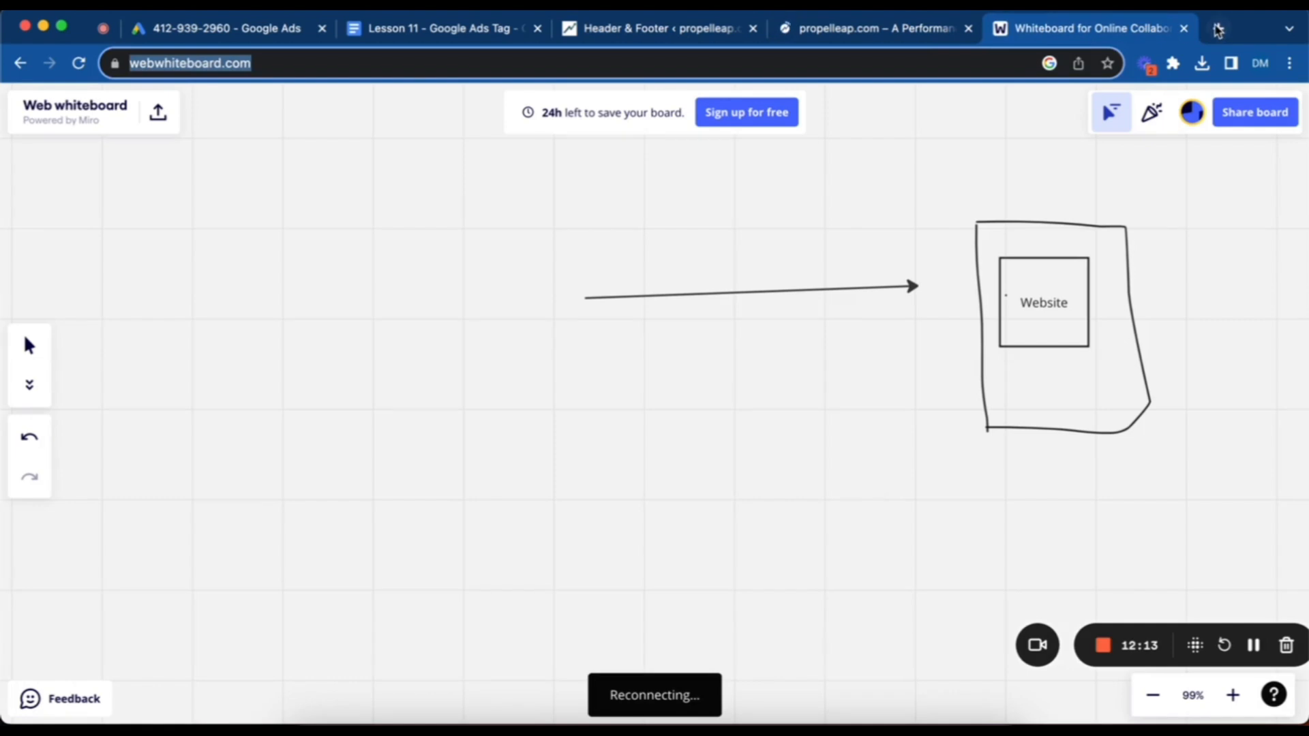
left_click(1217, 31)
type("google a")
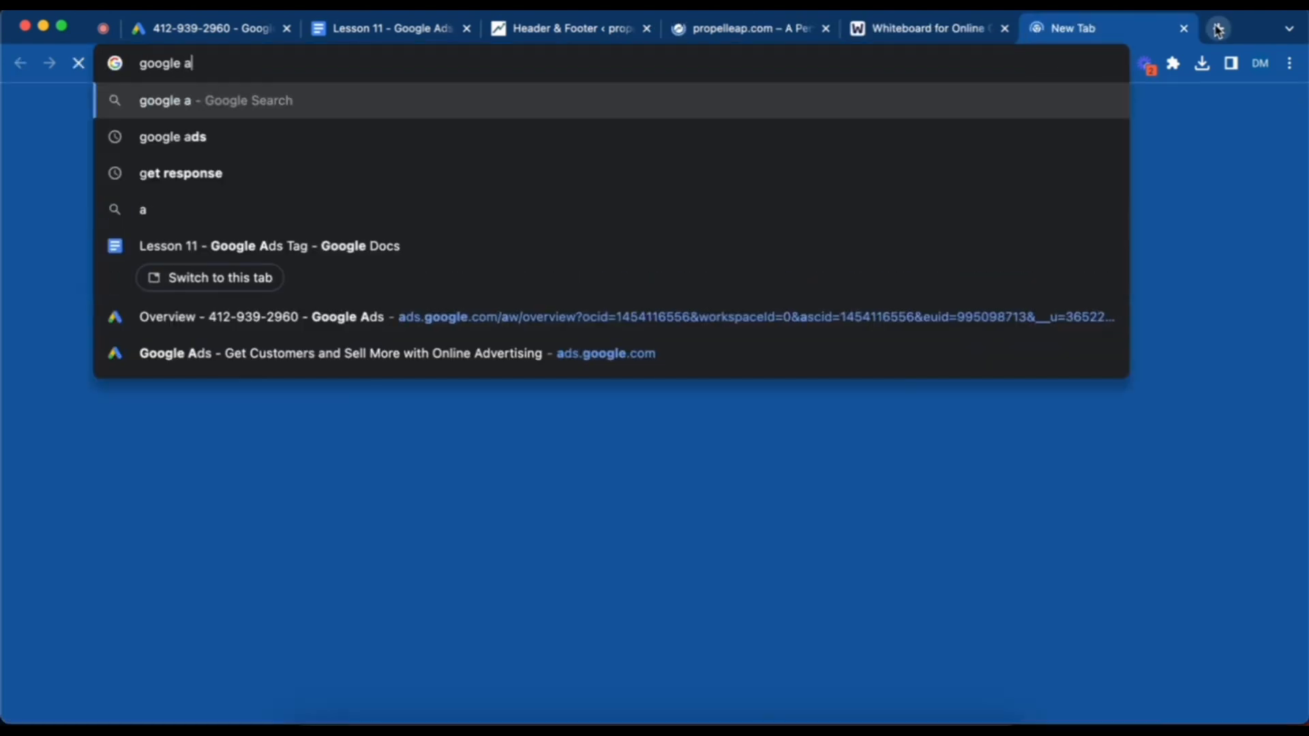
type("ds")
key("BackSpace")
key("BackSpace")
key("BackSpace")
type("tag assistant")
key("Return")
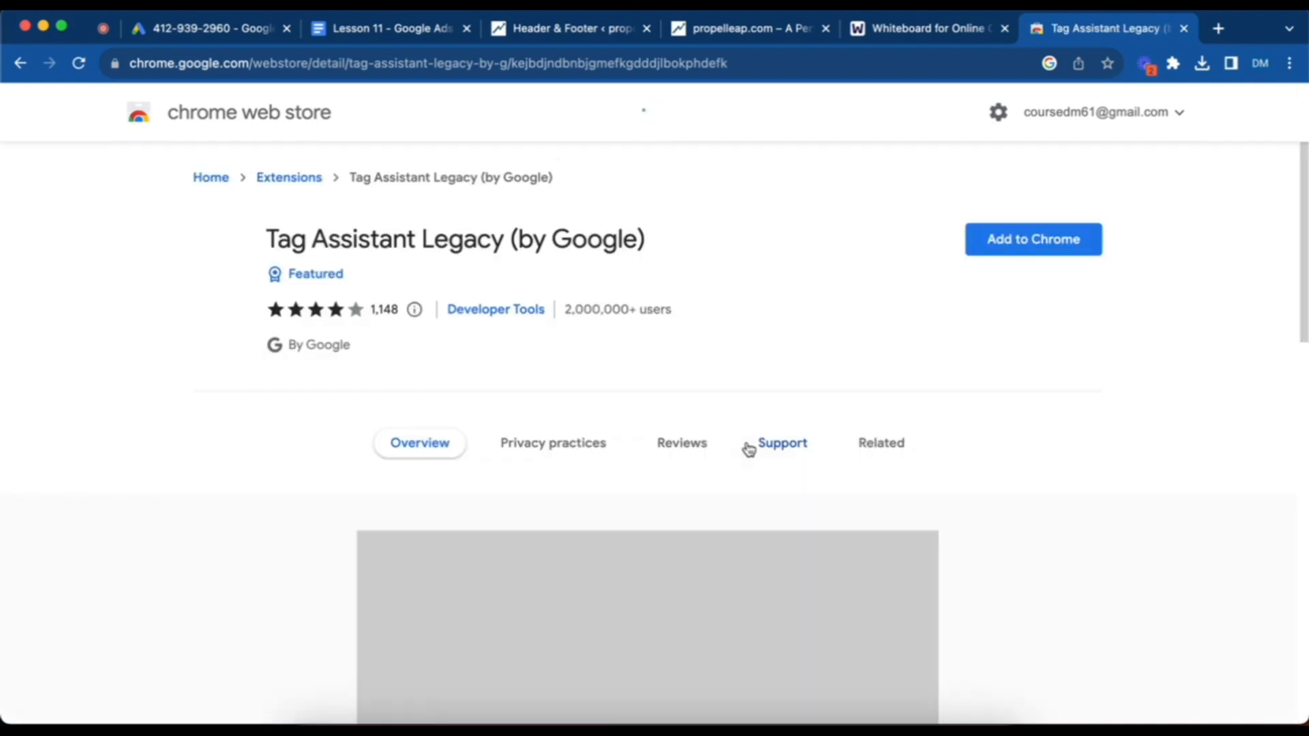
Step: Add the Tag Assistant Legacy (by Google) extension to Chrome and close its Web Store page
left_click(1023, 244)
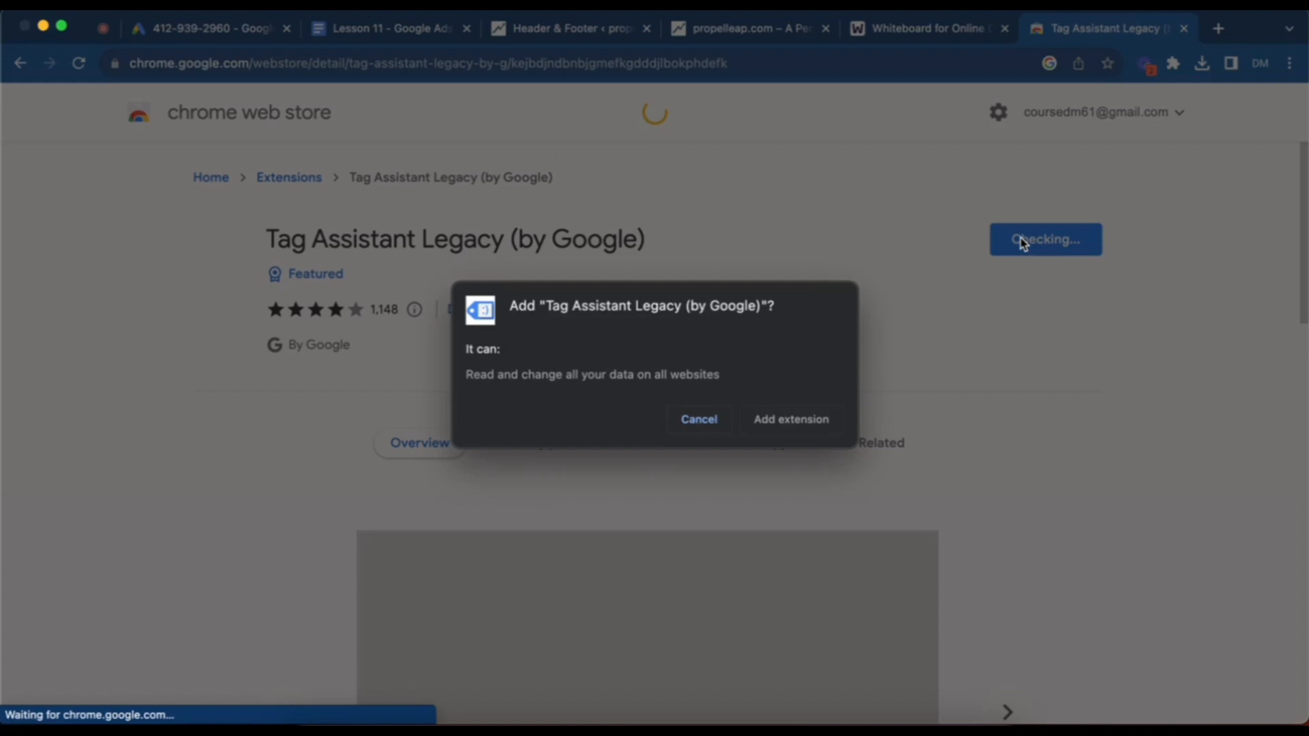
left_click(796, 430)
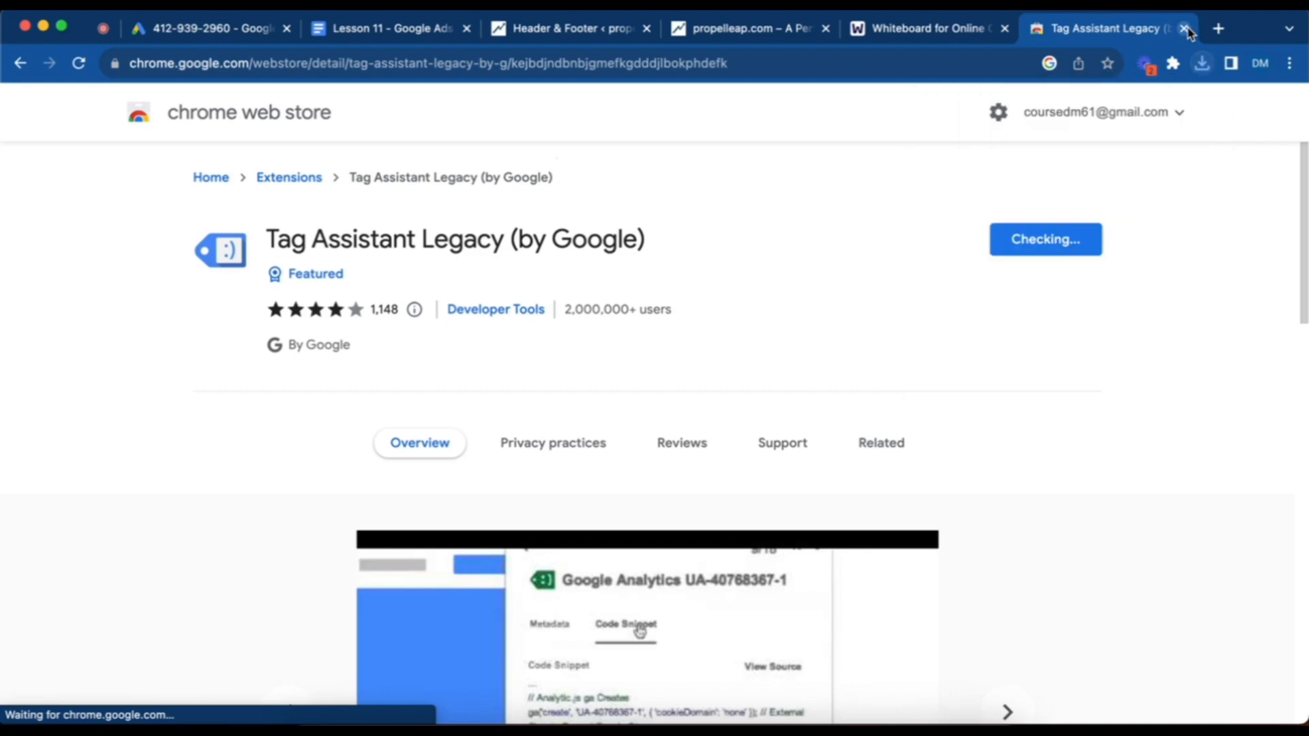
left_click(1184, 28)
Step: Go back to the propelleap.com homepage and pin the Tag Assistant Legacy extension in the browser
key("ctrl+shift+Tab")
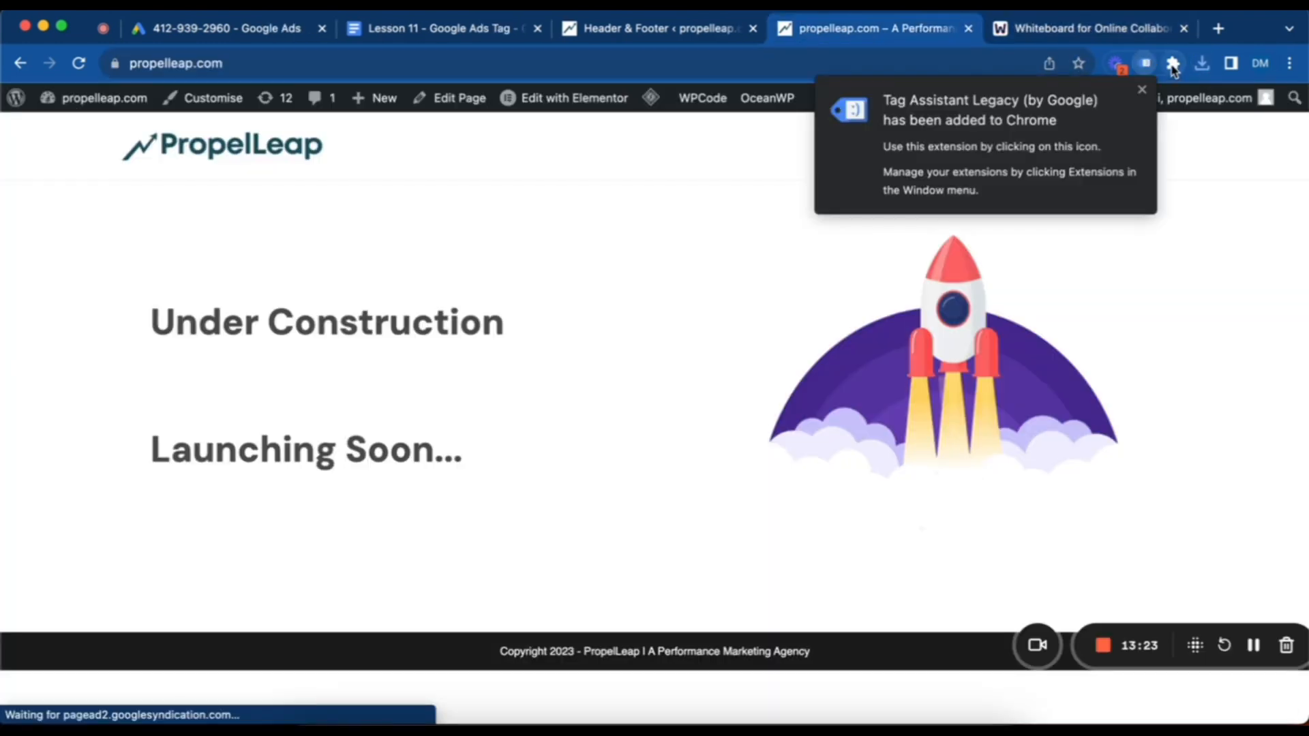
left_click(1173, 63)
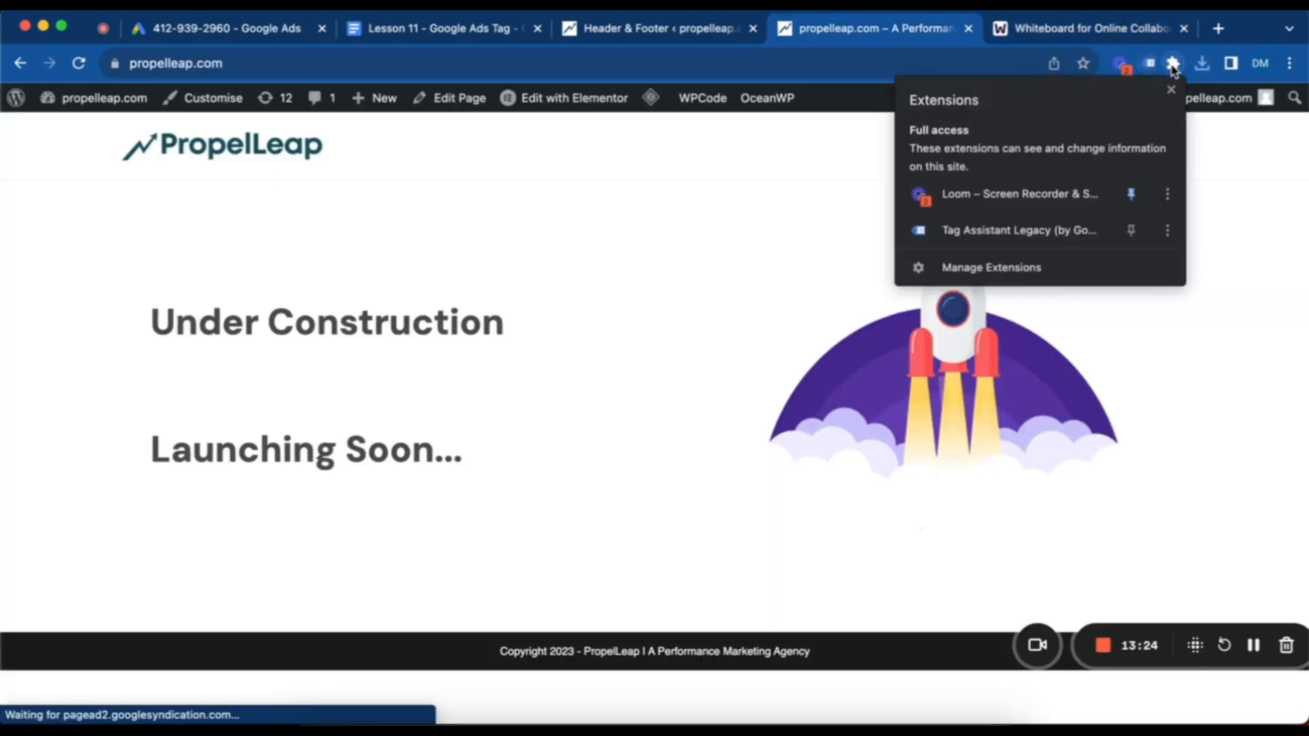
left_click(1132, 235)
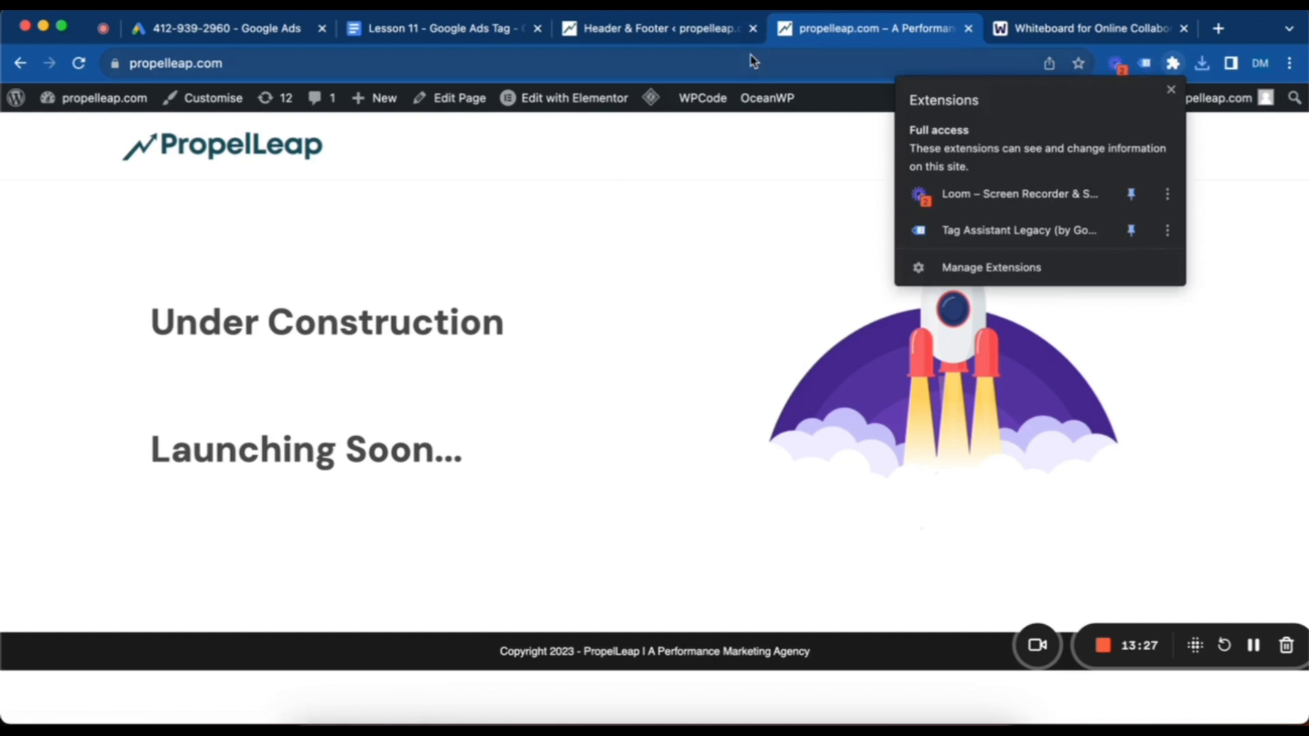
Step: Reload the propelleap.com homepage, accept the default tag checks in Tag Assistant Legacy, and enable it for this page
left_click(754, 62)
key("Return")
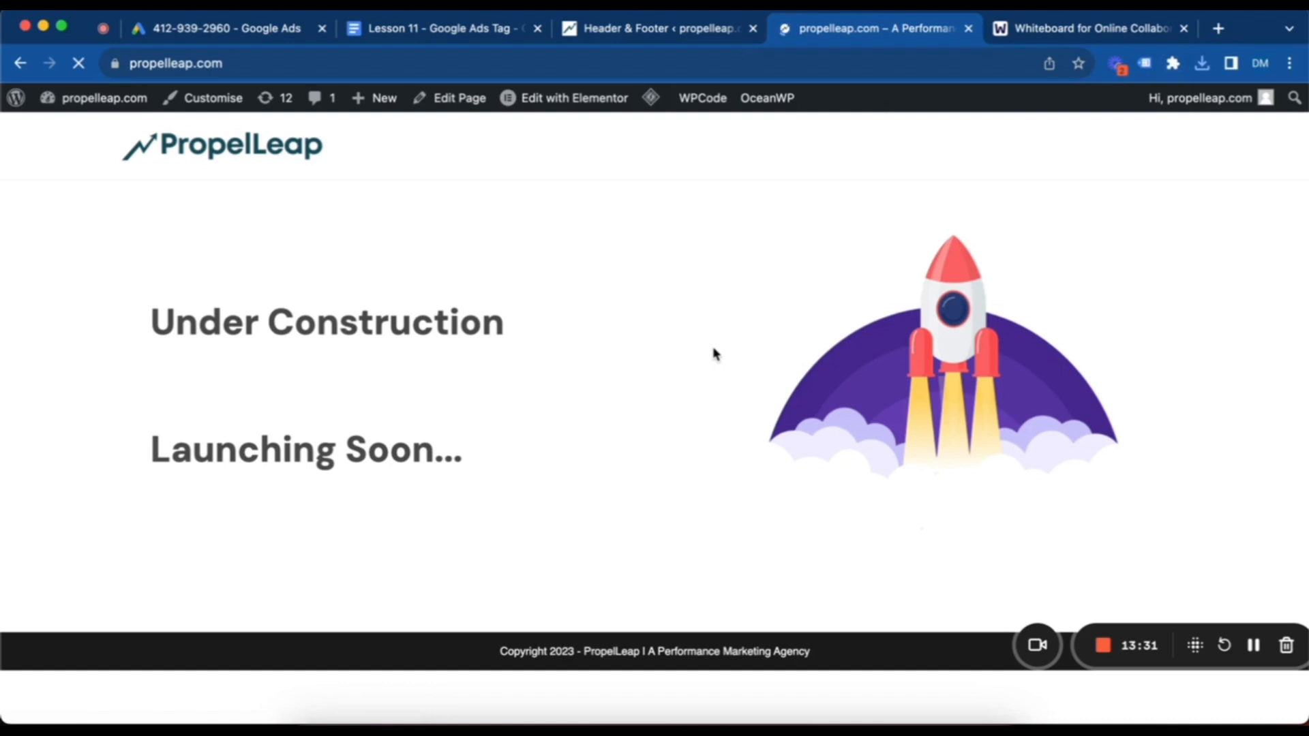
left_click(1147, 64)
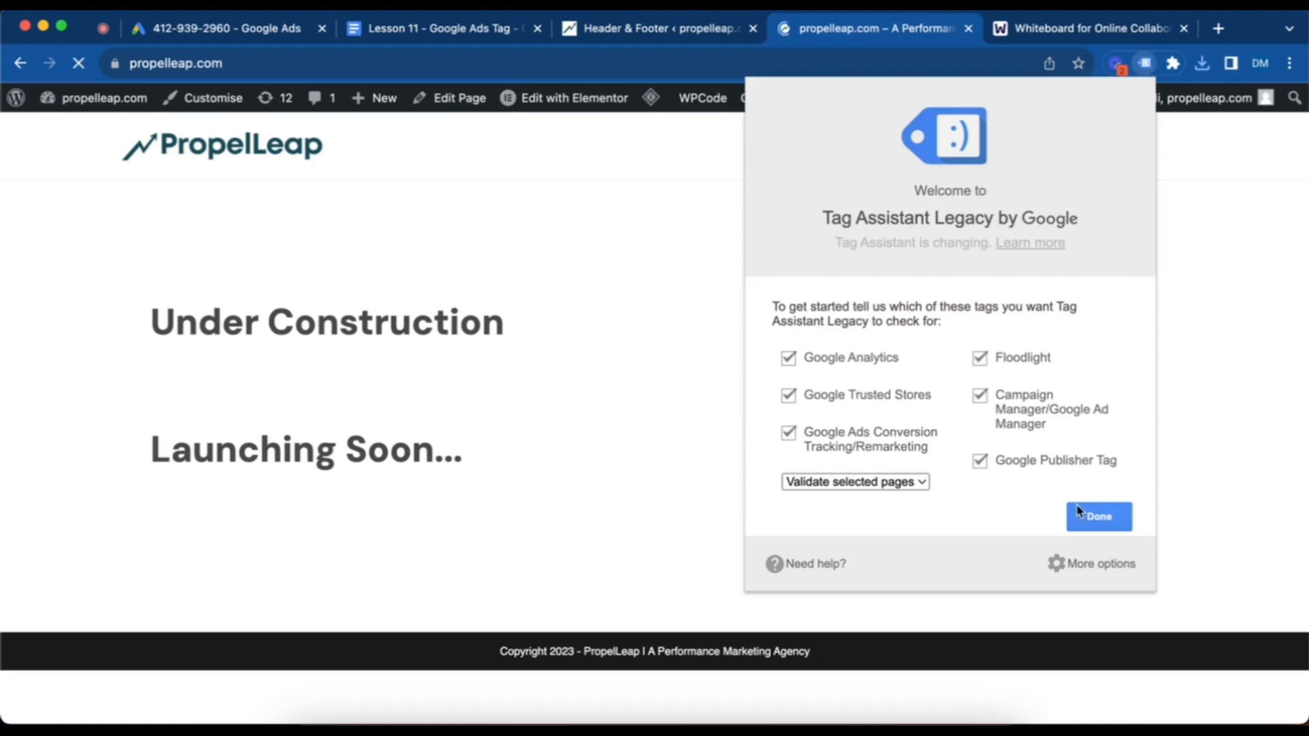
left_click(1099, 517)
left_click(791, 260)
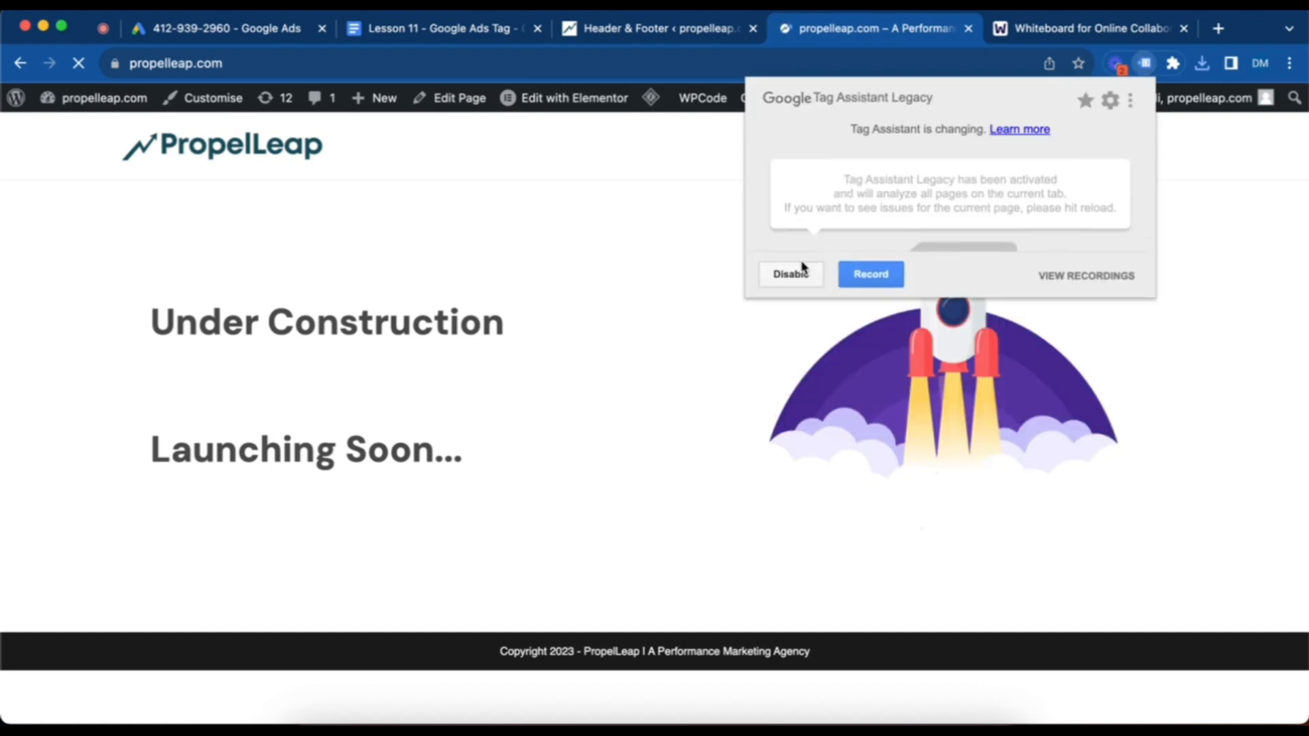
Step: Reload the homepage with Tag Assistant Legacy active and view its tag analysis results
left_click(79, 64)
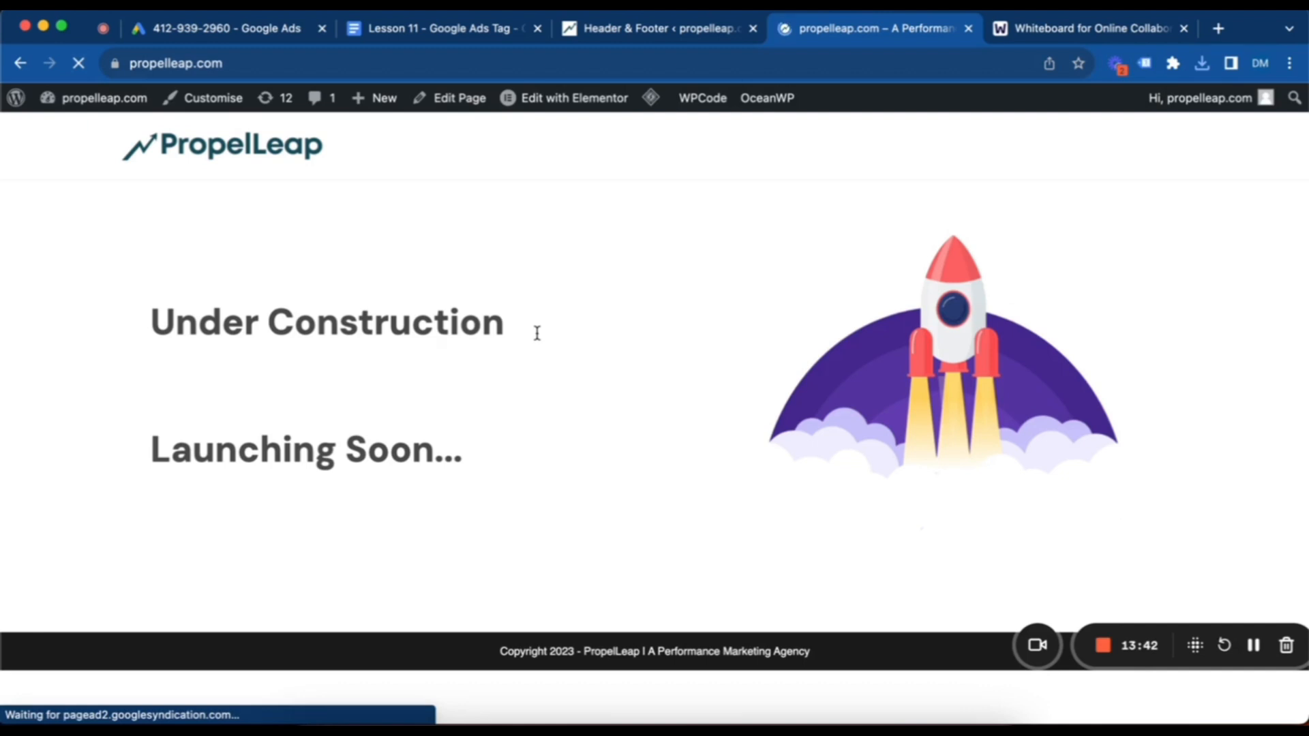
left_click(1146, 65)
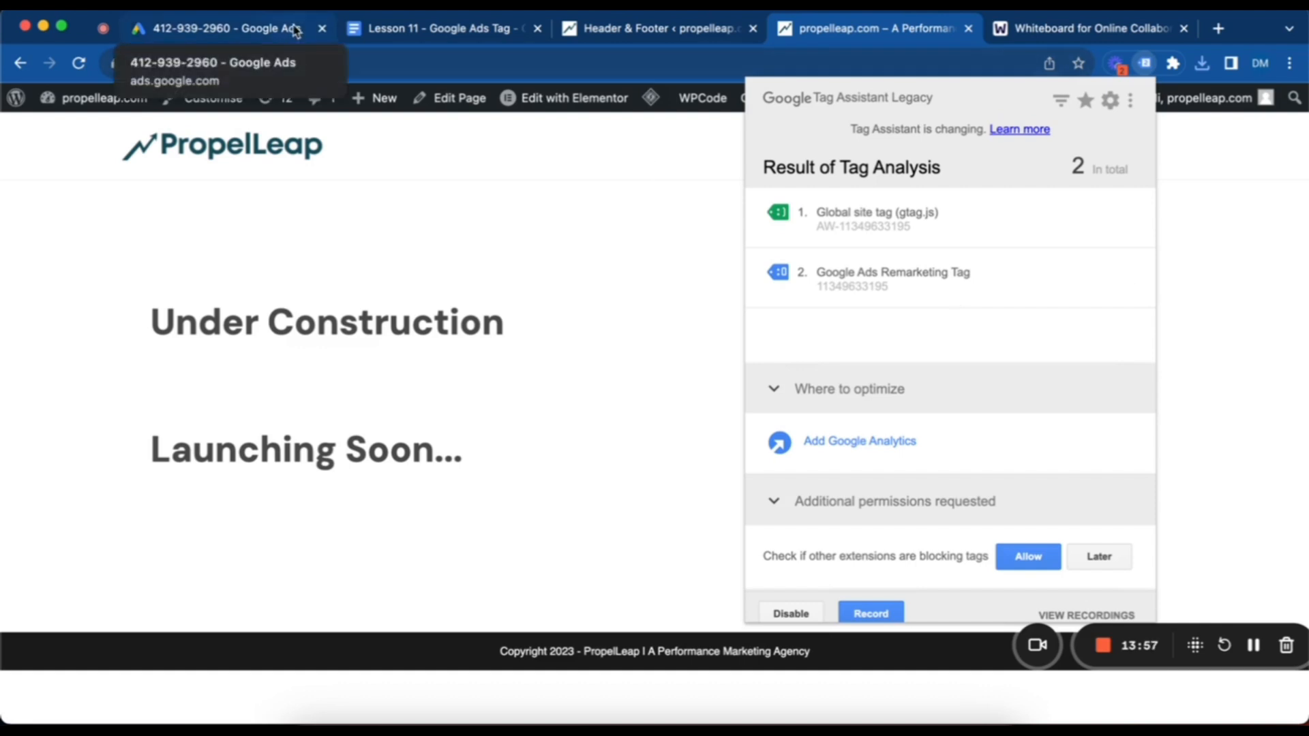
Step: Return to the "Lesson 11 - Google Ads Tag" document and place the cursor at the end of the Facebook Ads line
left_click(430, 28)
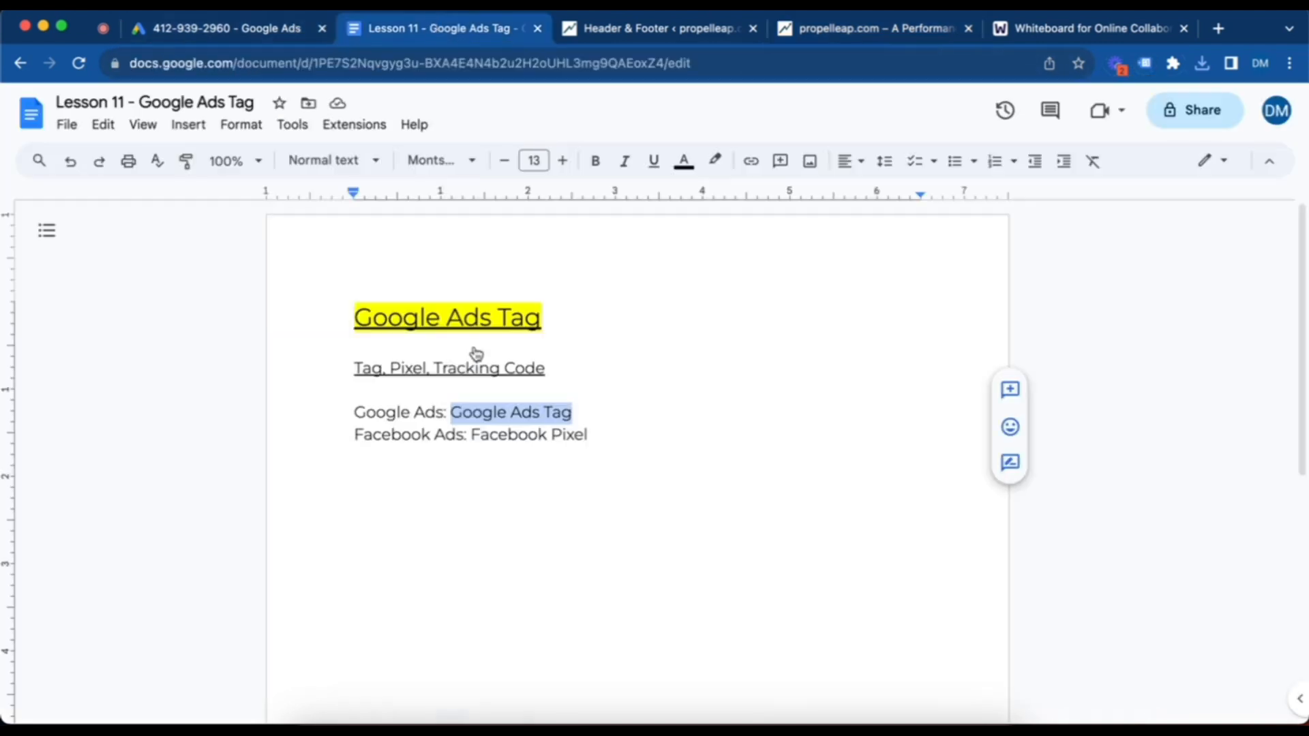
left_click(627, 426)
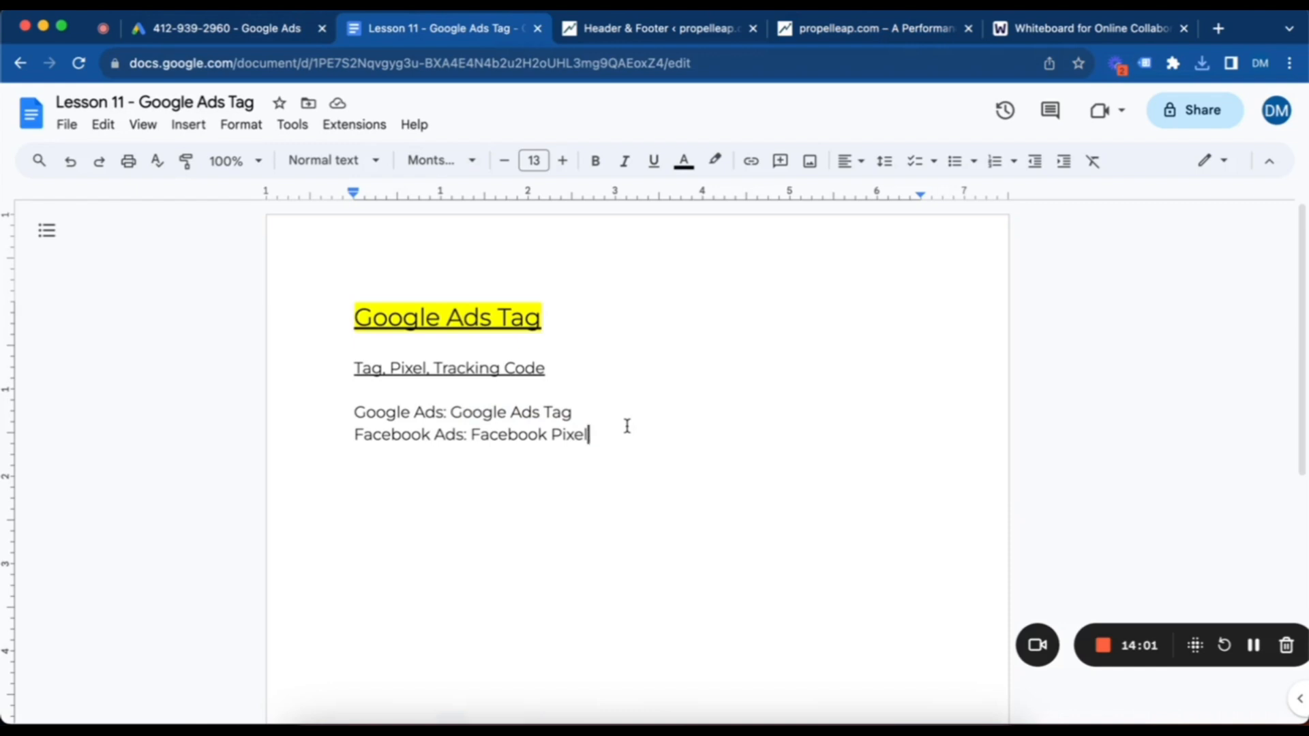